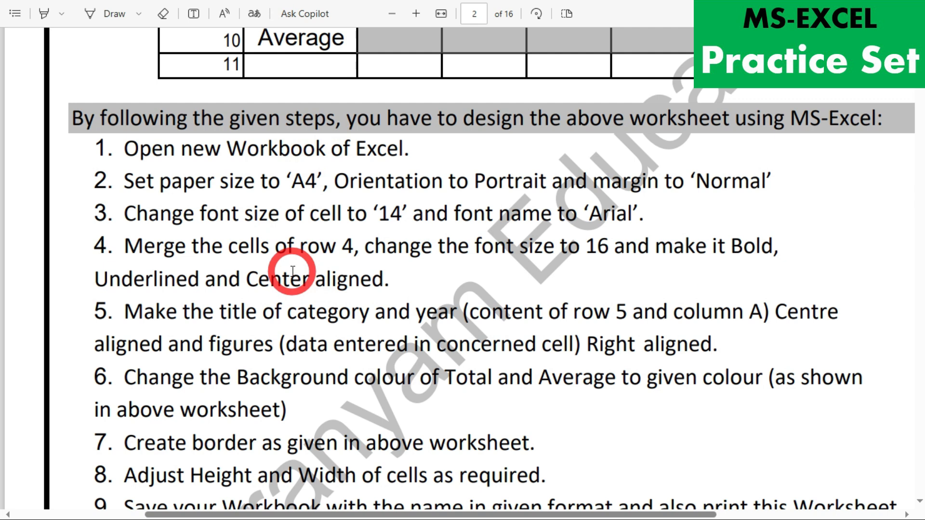
# - Read through the design instructions of Question 1 and the start of the following question in the practice PDF
pyautogui.scroll(-3, 293, 271)
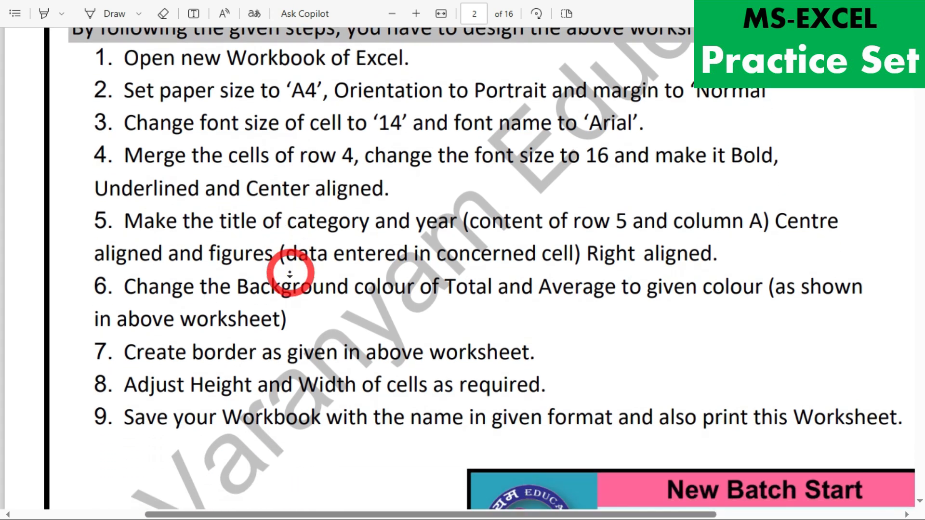
pyautogui.scroll(-15, 291, 272)
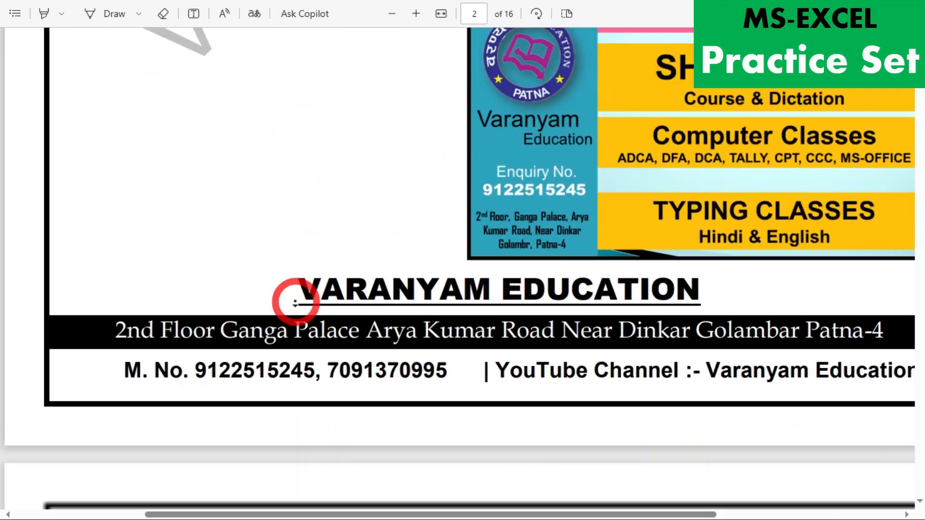
pyautogui.scroll(-10, 282, 282)
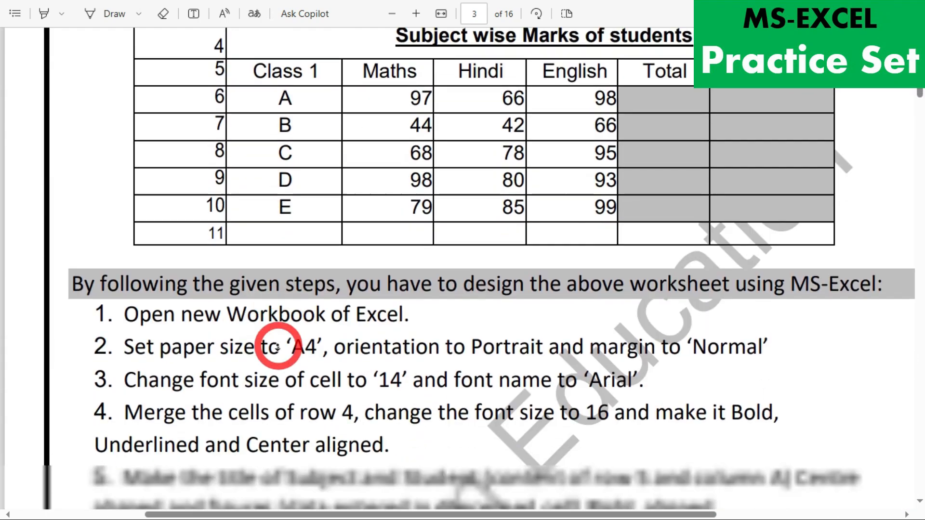
pyautogui.scroll(-20, 277, 346)
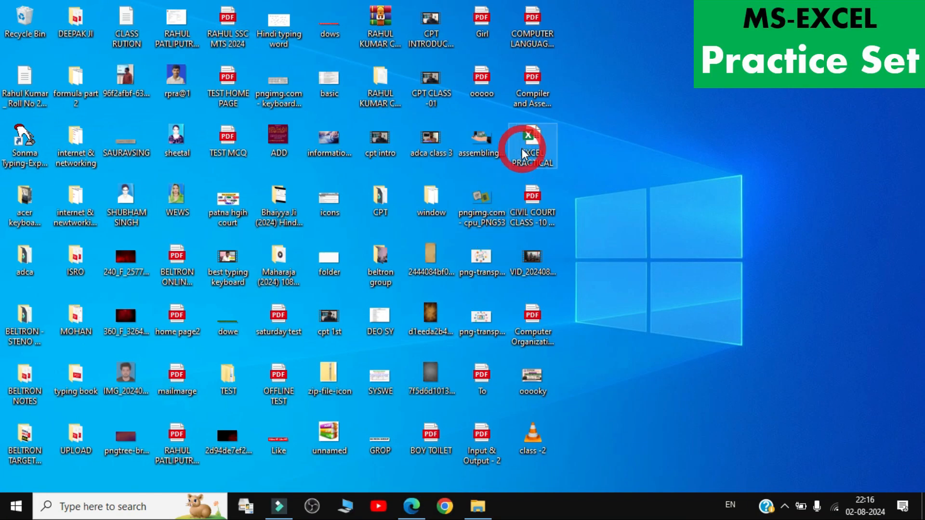
# - Open the EXCEL PRACTICAL workbook from the desktop, show Sheet1 and dismiss the backup notice
pyautogui.doubleClick(523, 153)
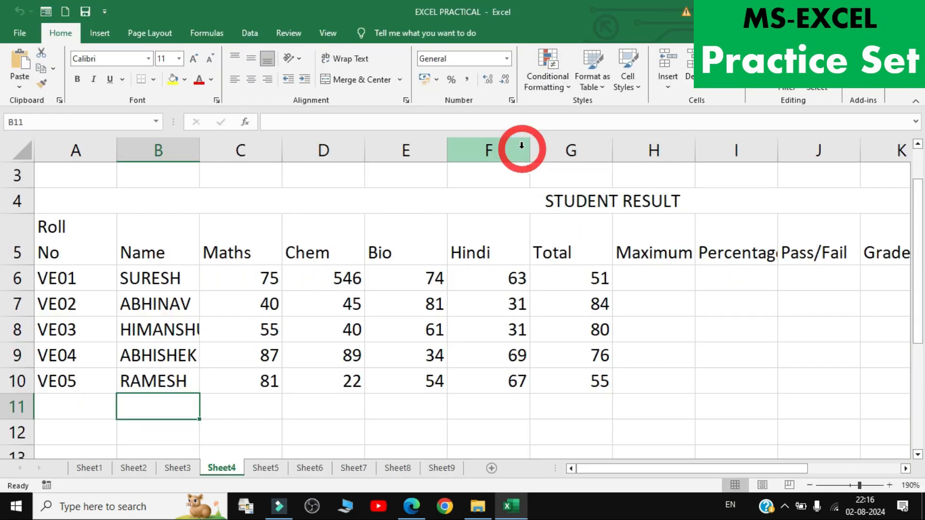
pyautogui.click(89, 467)
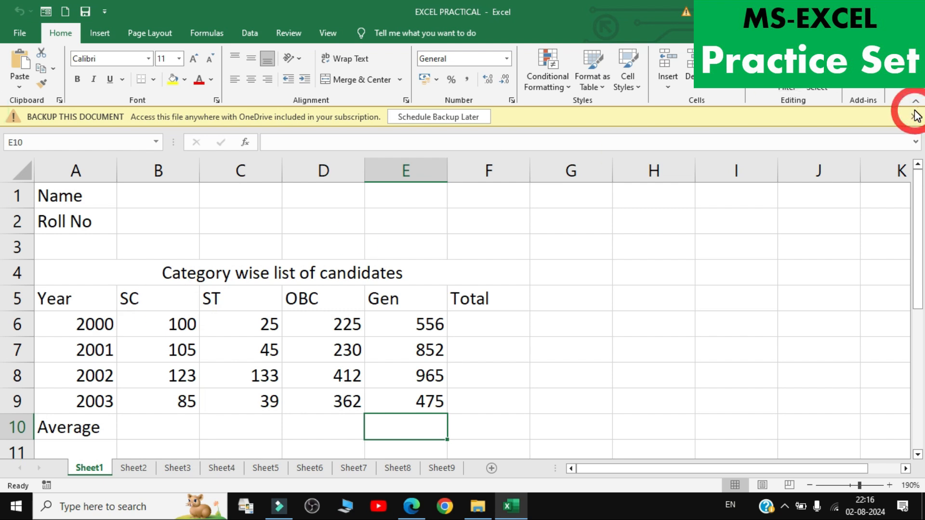
pyautogui.click(916, 116)
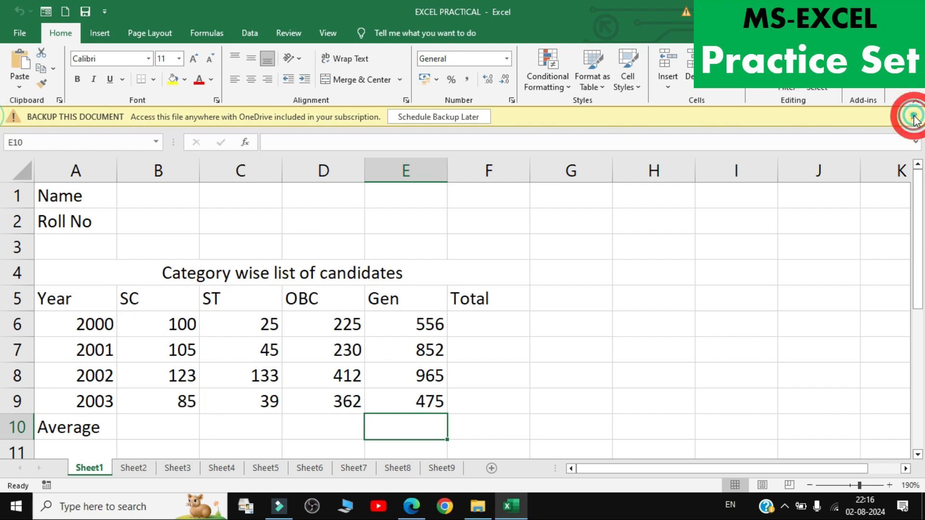
pyautogui.scroll(3, 440, 231)
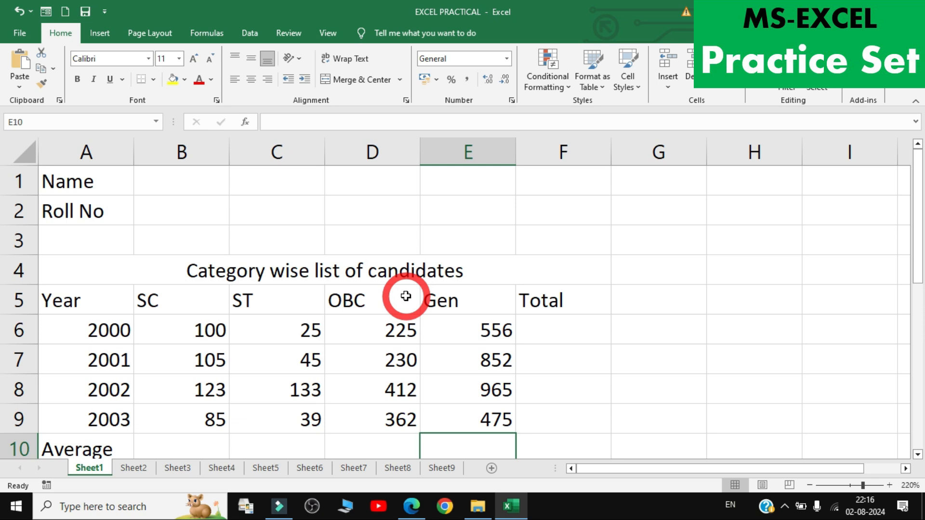
pyautogui.click(405, 296)
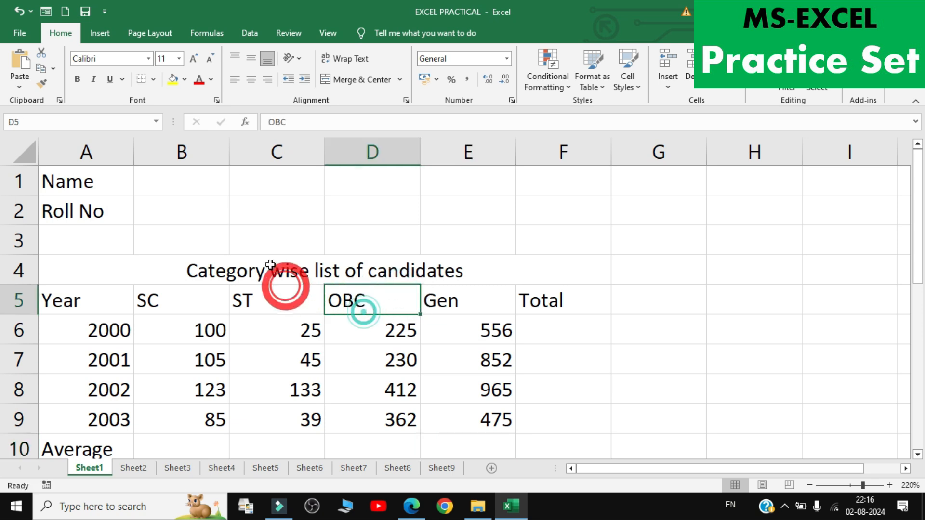
pyautogui.click(246, 243)
pyautogui.keyDown('ctrl'); pyautogui.scroll(-1, 245, 246); pyautogui.keyUp('ctrl')
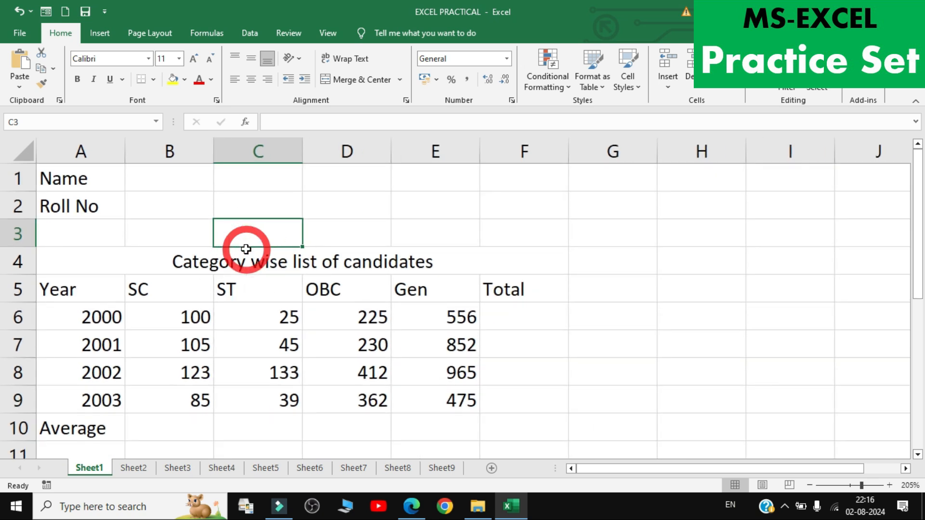
pyautogui.scroll(-1, 246, 249)
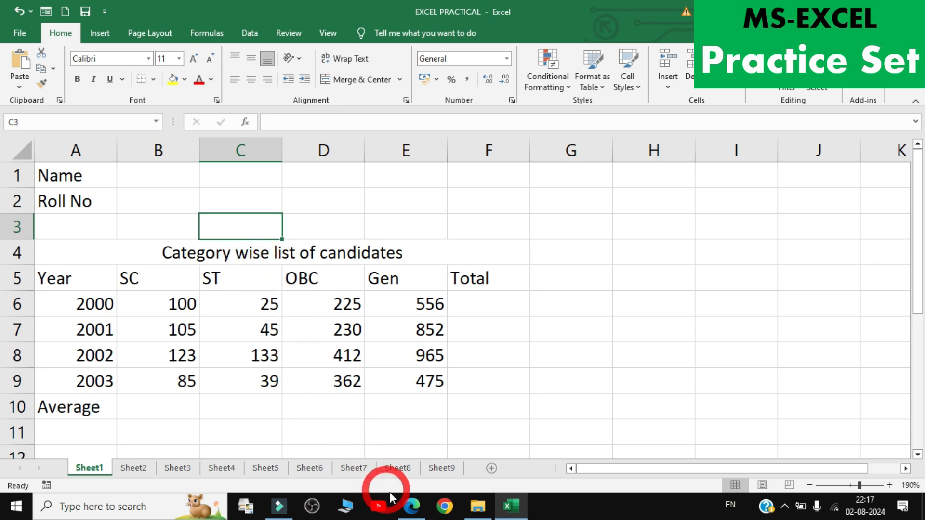
# - Switch to the practice PDF in Edge and examine its cover page, the Question 1 sample worksheet and the design instructions
pyautogui.click(411, 506)
pyautogui.scroll(15, 364, 327)
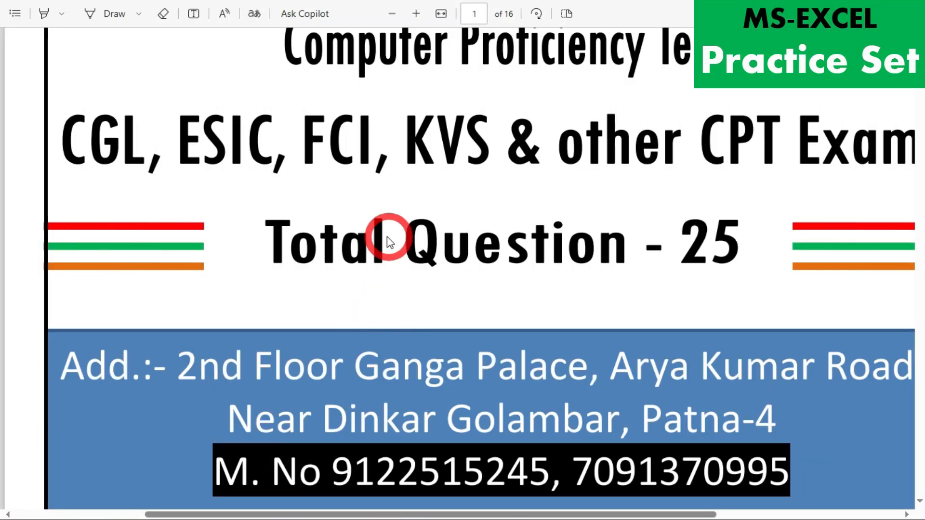
pyautogui.scroll(-5, 532, 320)
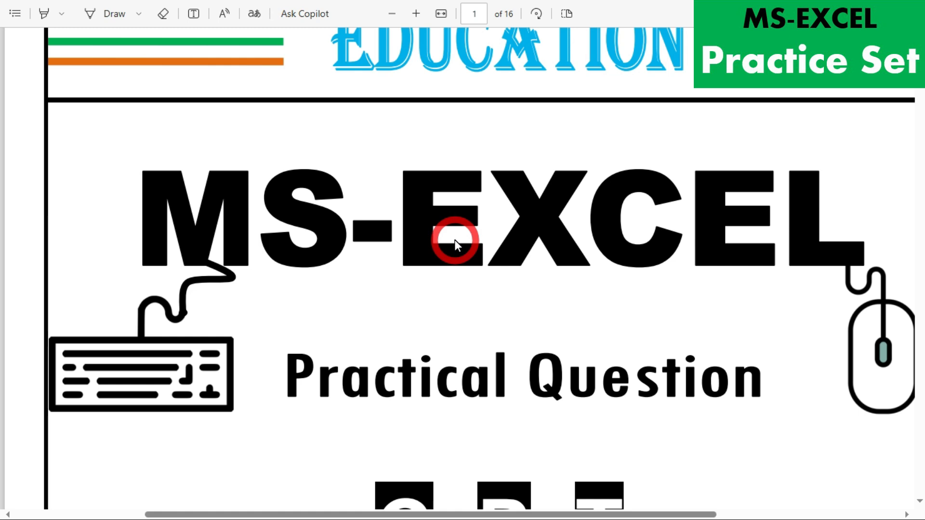
pyautogui.scroll(-3, 457, 260)
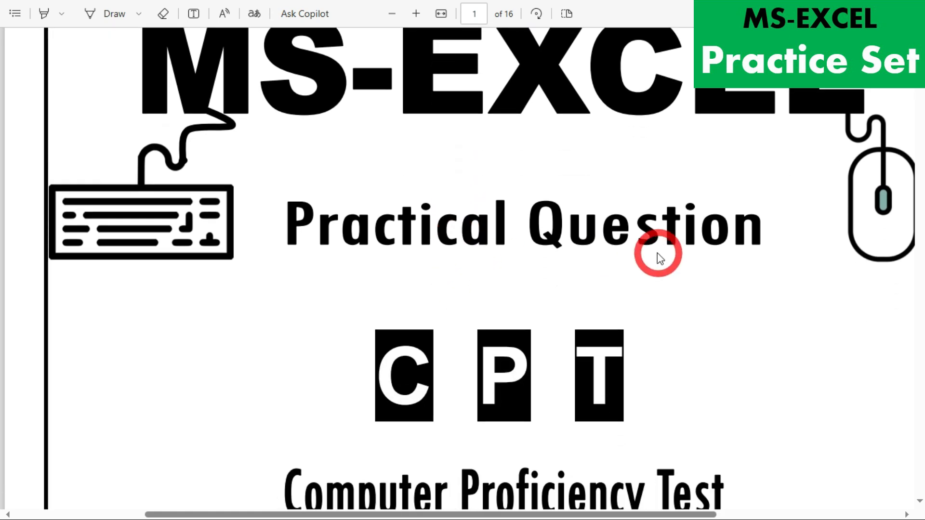
pyautogui.scroll(-3, 640, 278)
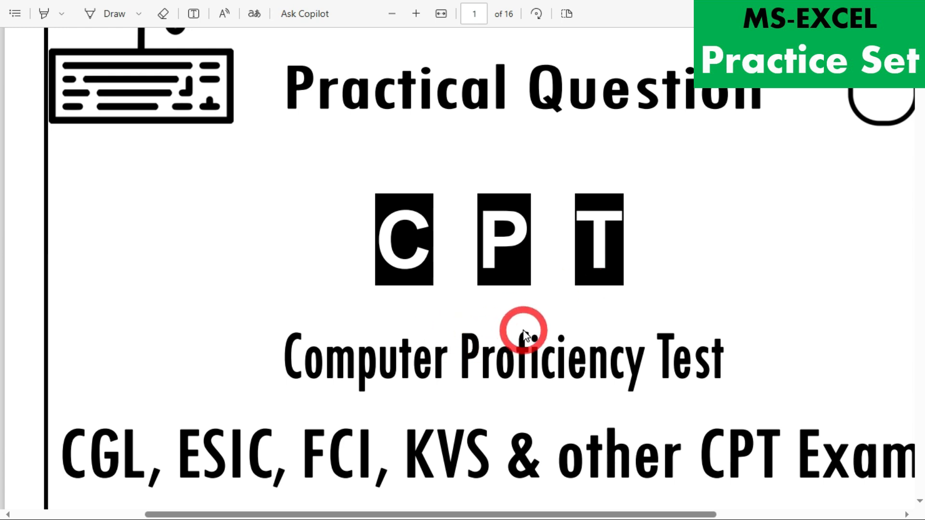
pyautogui.scroll(-15, 523, 334)
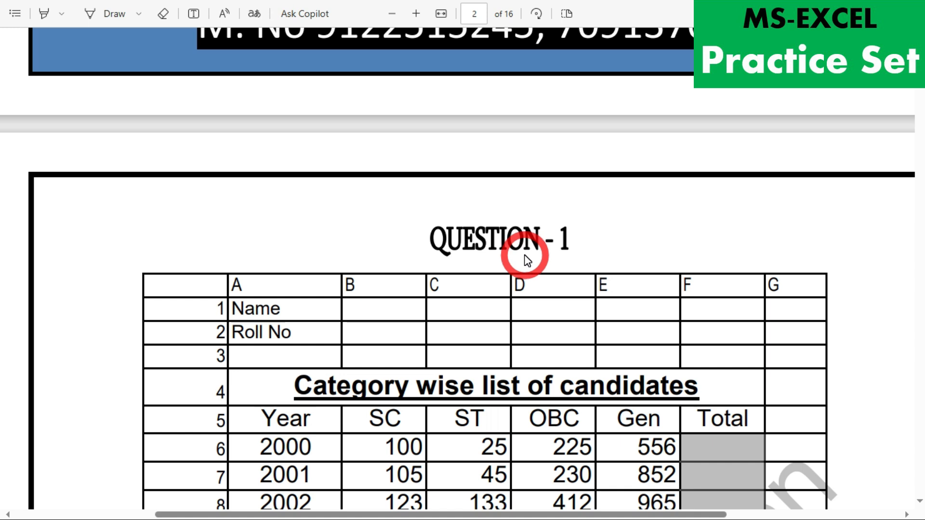
pyautogui.scroll(-2, 527, 298)
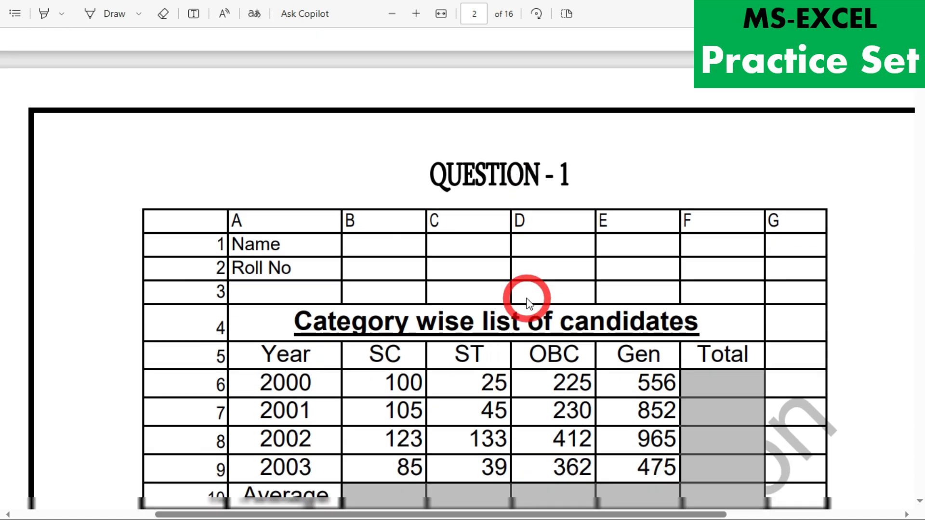
pyautogui.scroll(-1, 526, 296)
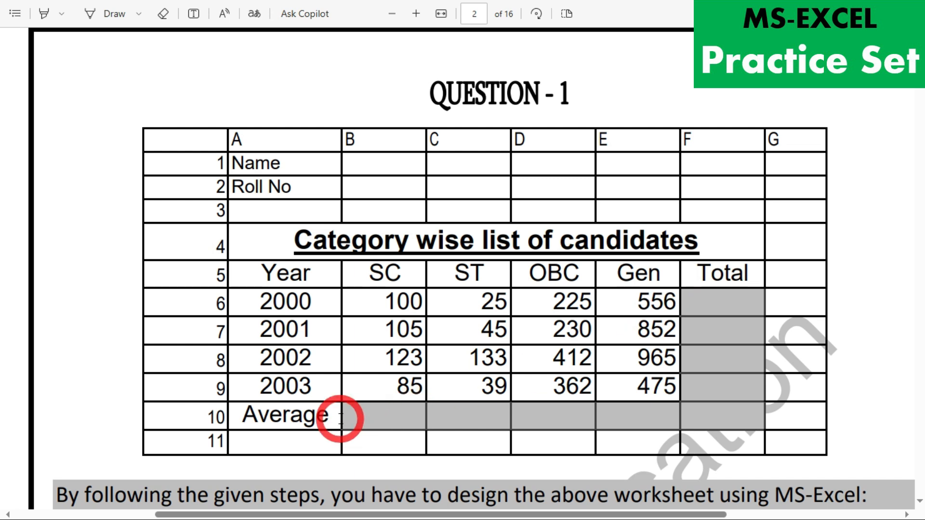
pyautogui.scroll(-5, 368, 409)
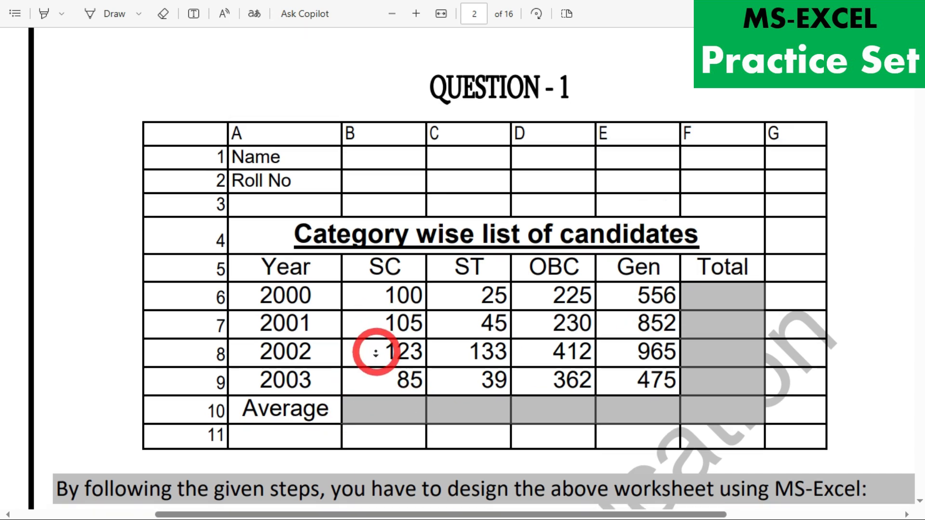
pyautogui.scroll(-2, 376, 374)
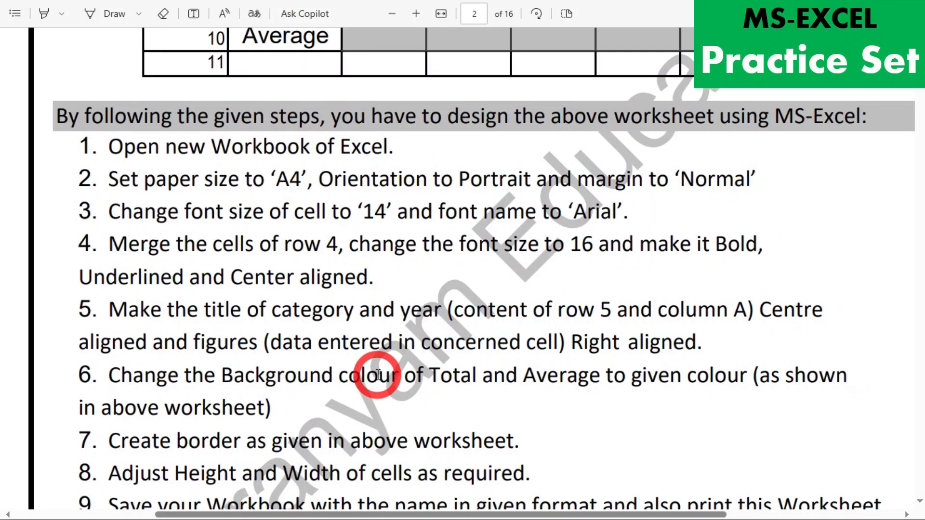
# - Highlight instruction 2 of Question 1, about paper size, orientation and margin, in yellow
pyautogui.scroll(2, 419, 322)
pyautogui.scroll(1, 383, 306)
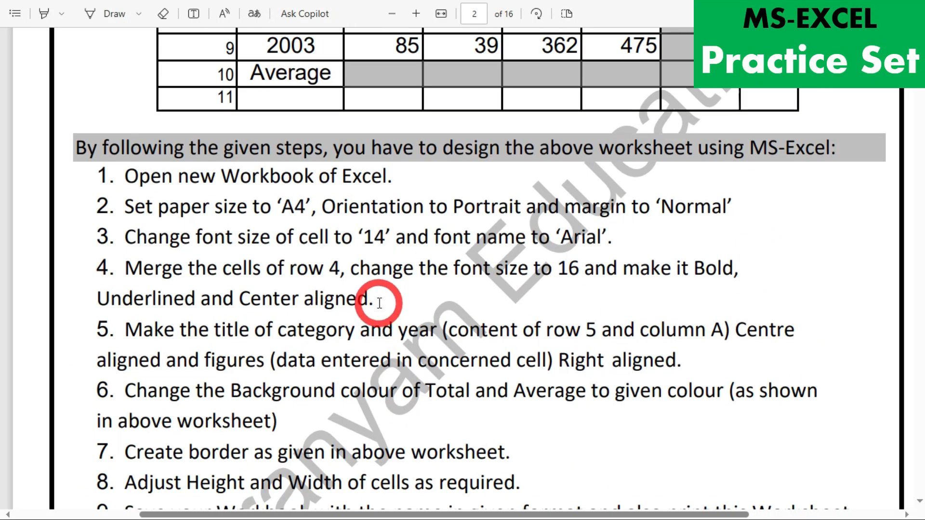
pyautogui.click(44, 16)
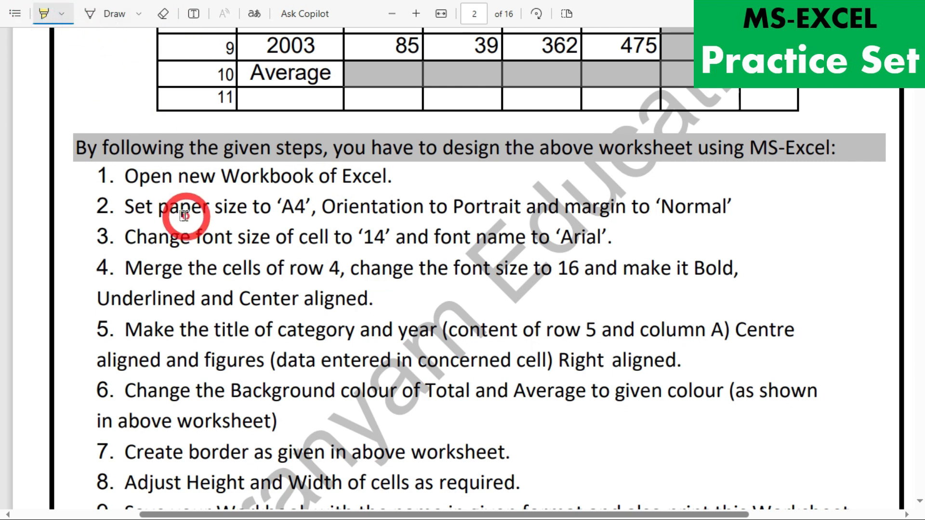
pyautogui.moveTo(121, 208); pyautogui.dragTo(723, 202)
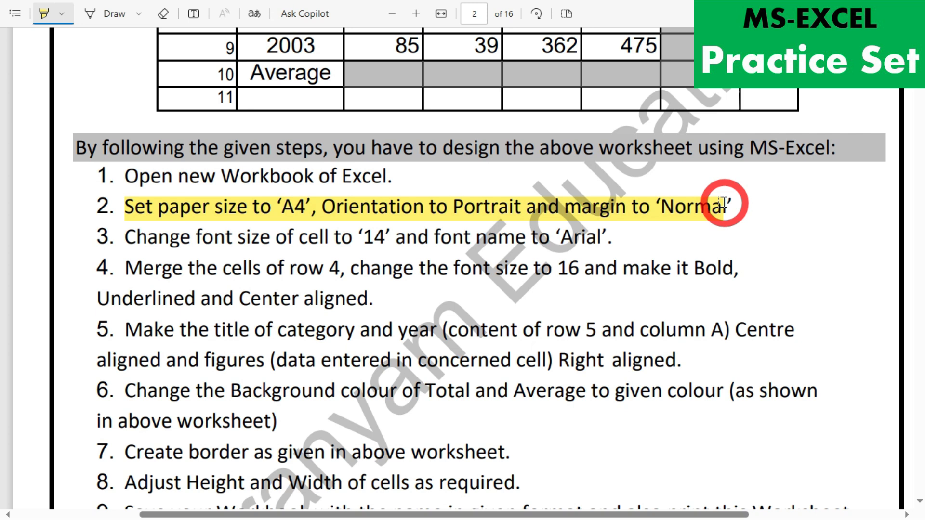
# - Switch to Excel and set the page margins of Sheet1 to Normal
pyautogui.hotkey('alt', 'Tab')
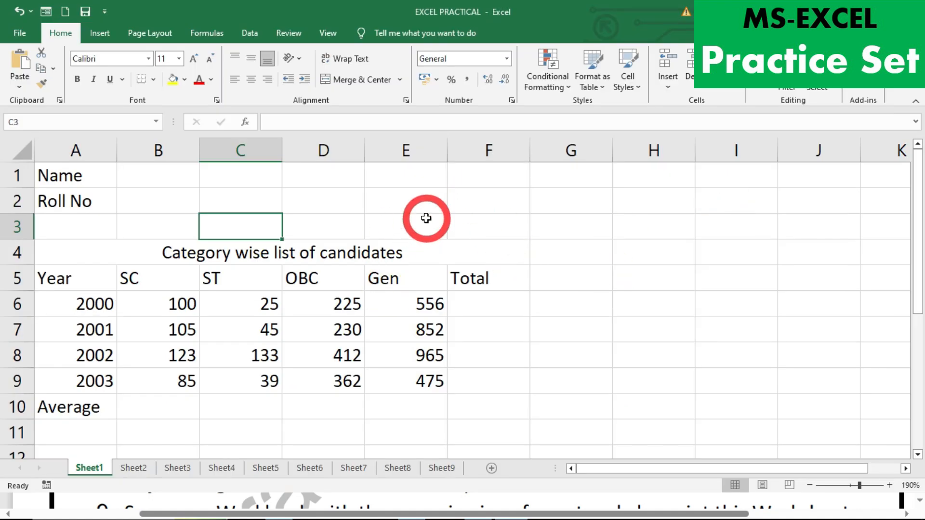
pyautogui.click(425, 219)
pyautogui.click(162, 36)
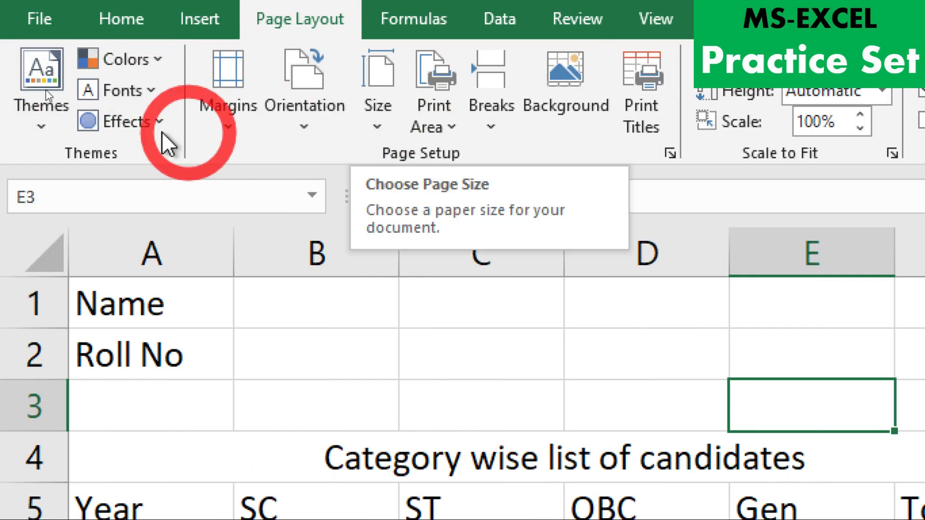
pyautogui.click(241, 130)
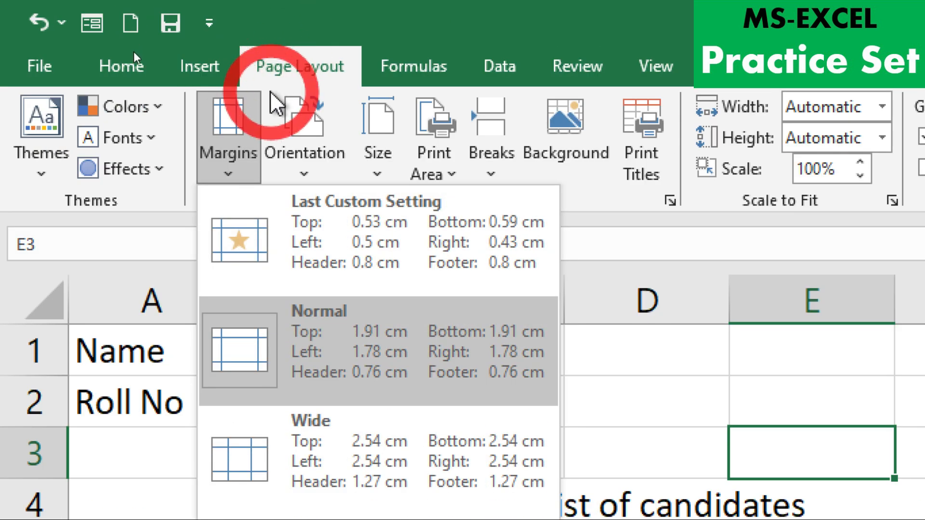
pyautogui.click(244, 147)
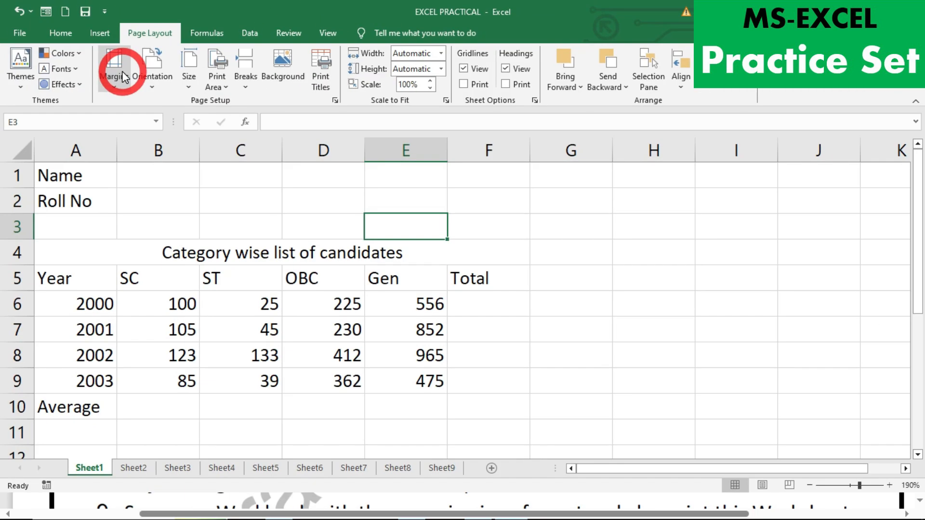
pyautogui.click(123, 73)
pyautogui.click(146, 157)
# - Set the page orientation of Sheet1 to Portrait and its paper size to A4
pyautogui.click(152, 65)
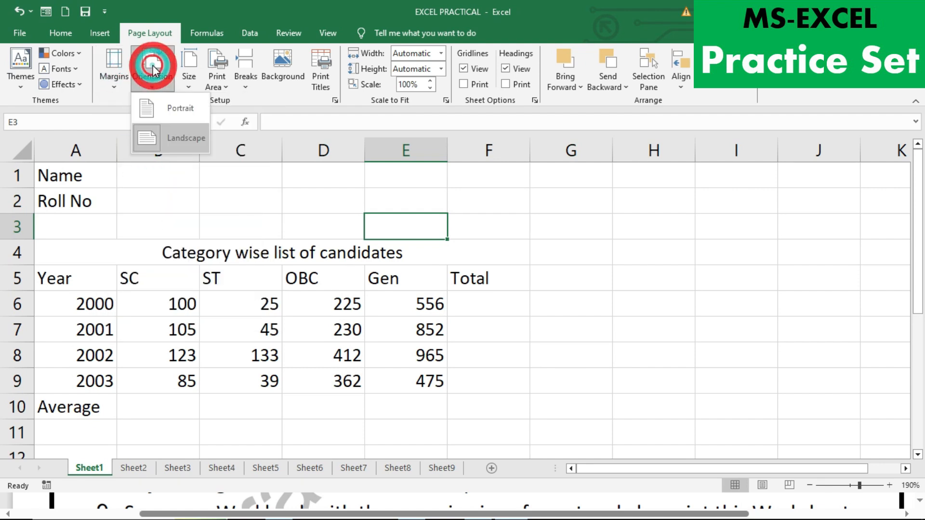
pyautogui.click(187, 126)
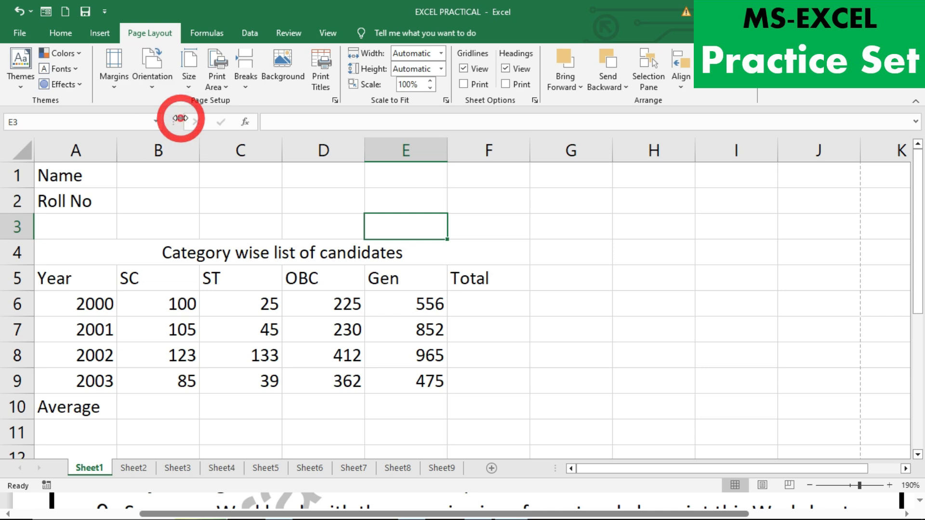
pyautogui.click(186, 78)
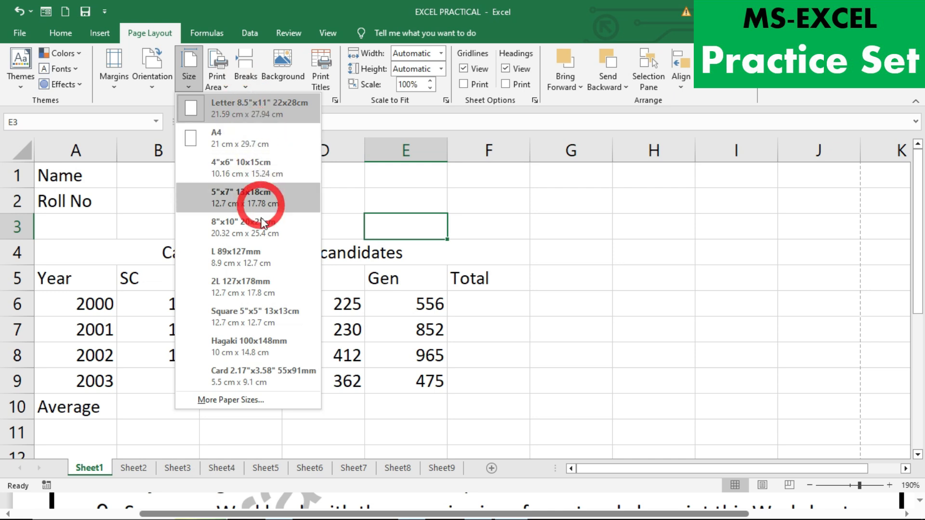
pyautogui.click(240, 146)
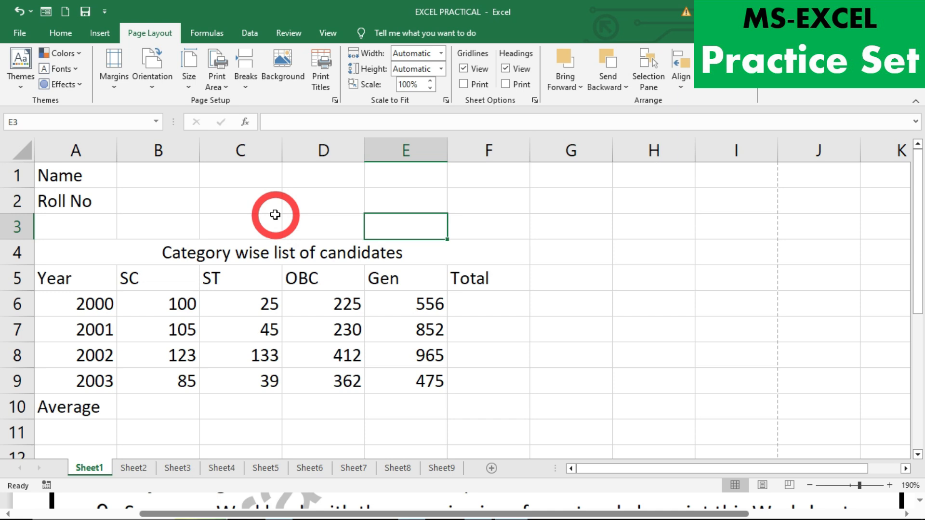
# - Switch to the PDF in Edge, highlight instruction 3 about font size and name in a different colour, and return to the Excel worksheet
pyautogui.hotkey('alt', 'Tab')
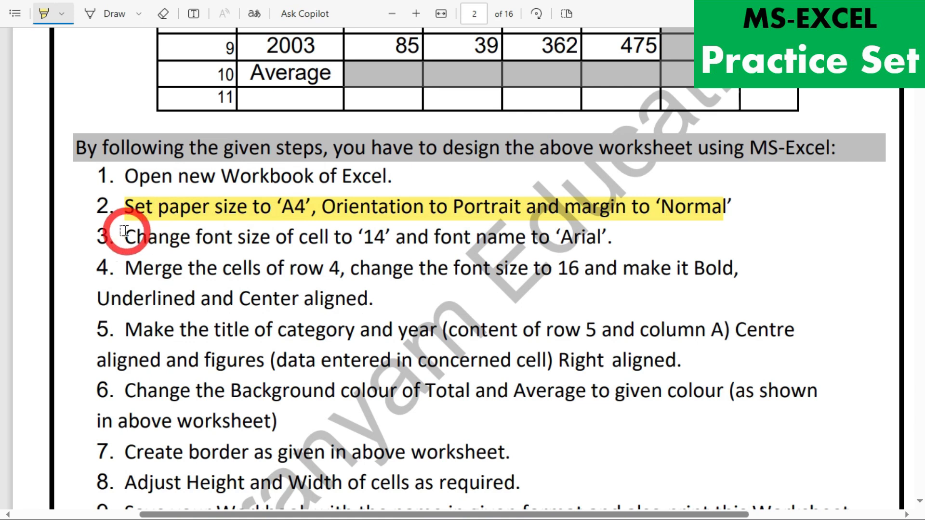
pyautogui.click(61, 13)
pyautogui.click(156, 66)
pyautogui.click(78, 249)
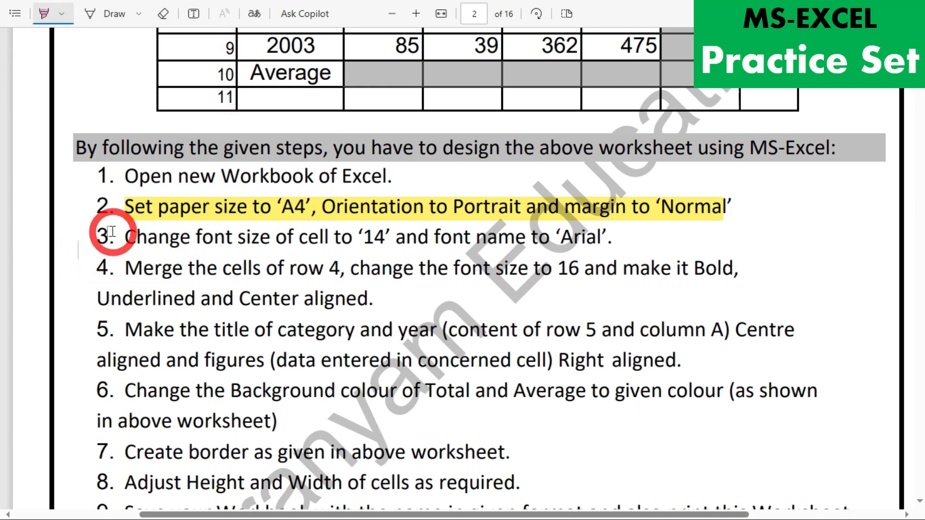
pyautogui.moveTo(109, 236); pyautogui.dragTo(611, 236)
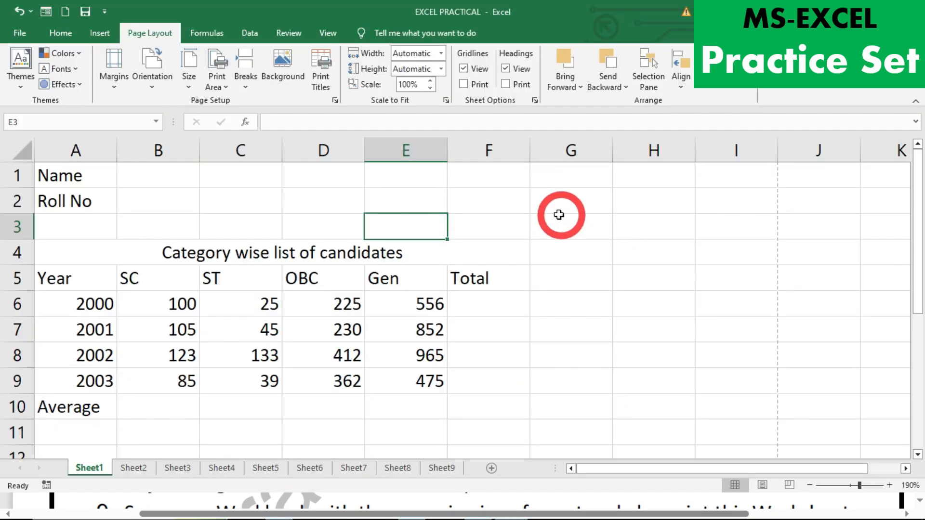
pyautogui.click(548, 337)
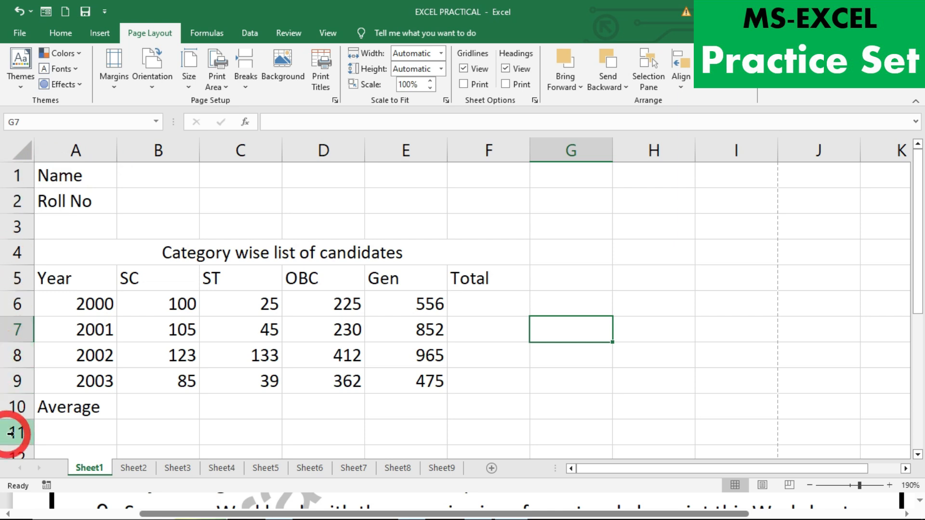
pyautogui.click(186, 207)
pyautogui.click(252, 202)
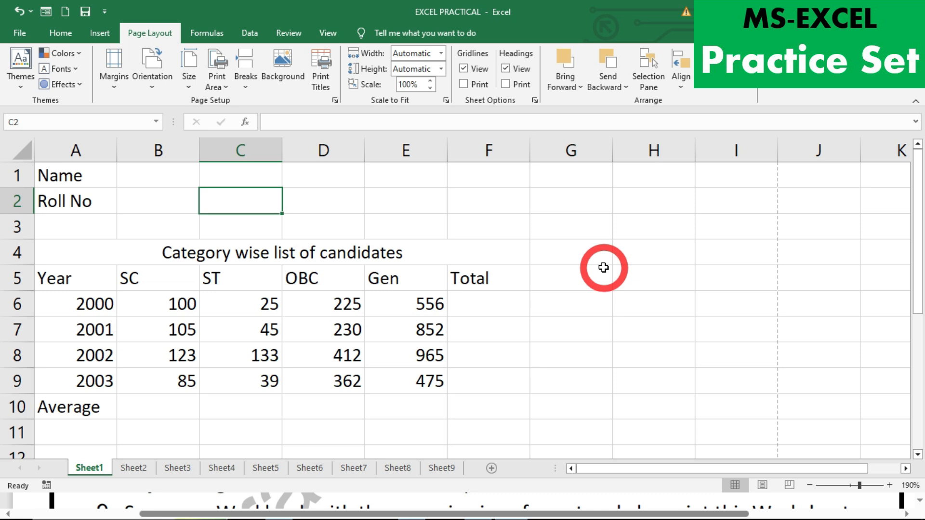
pyautogui.hotkey('alt', 'Tab')
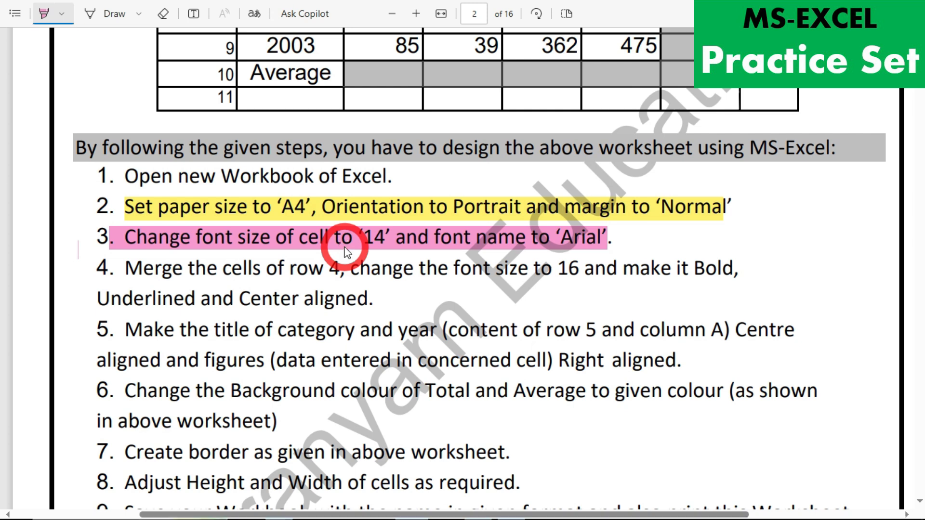
pyautogui.hotkey('alt', 'Tab')
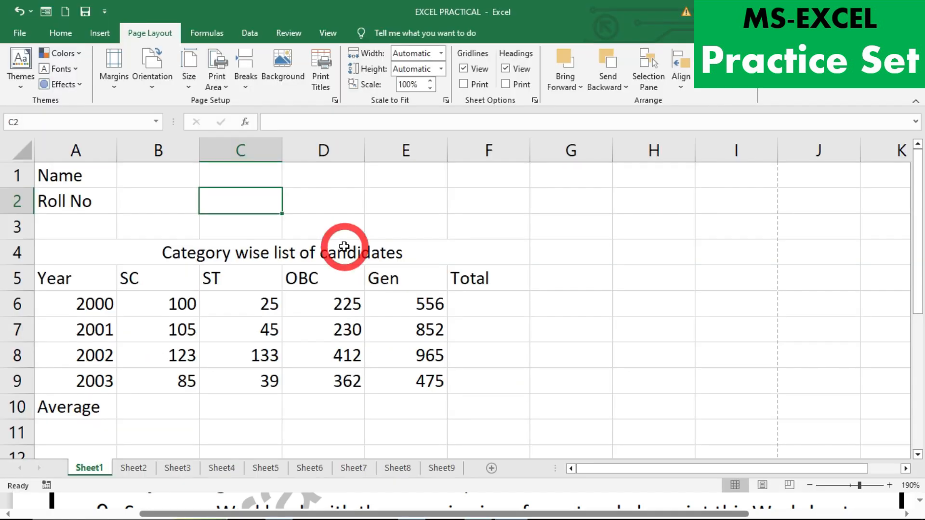
# - Change the font of cells A1:G11 on Sheet1 to Arial
pyautogui.moveTo(62, 176); pyautogui.dragTo(537, 432)
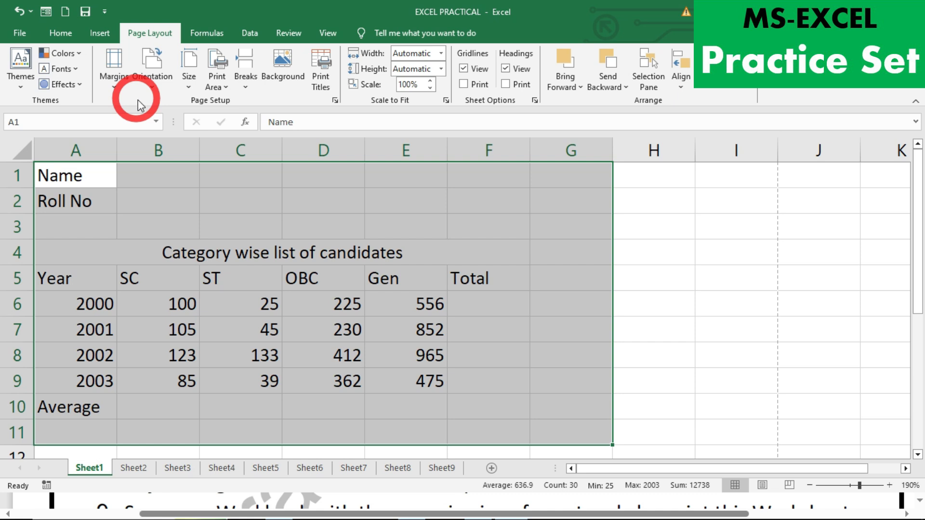
pyautogui.click(63, 30)
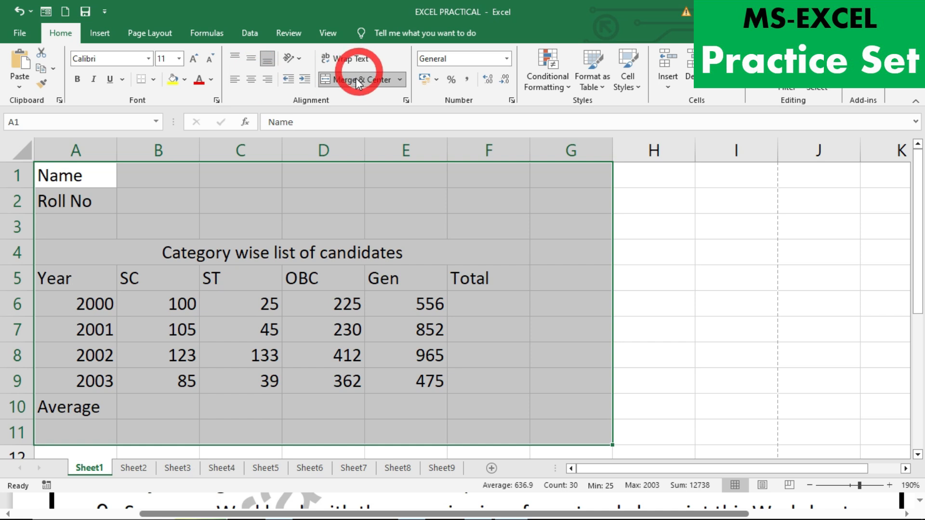
pyautogui.click(310, 252)
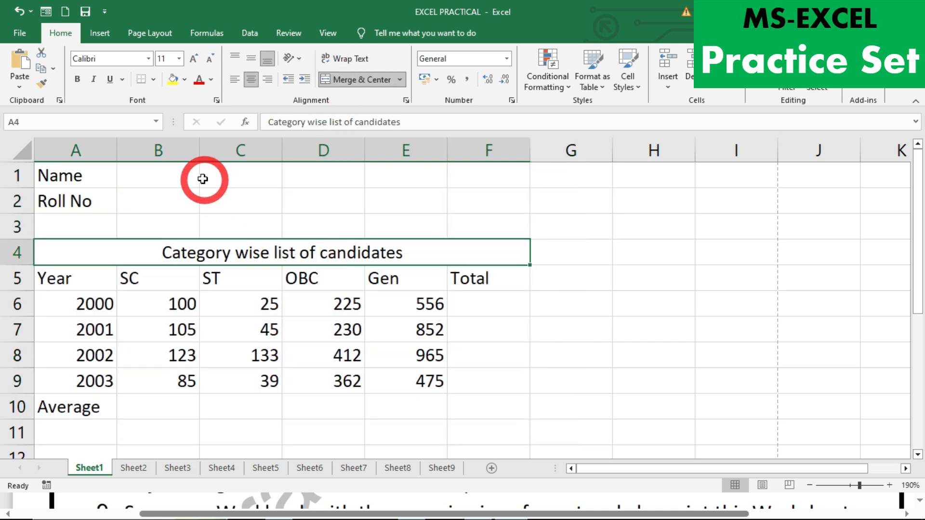
pyautogui.moveTo(49, 176); pyautogui.dragTo(534, 421)
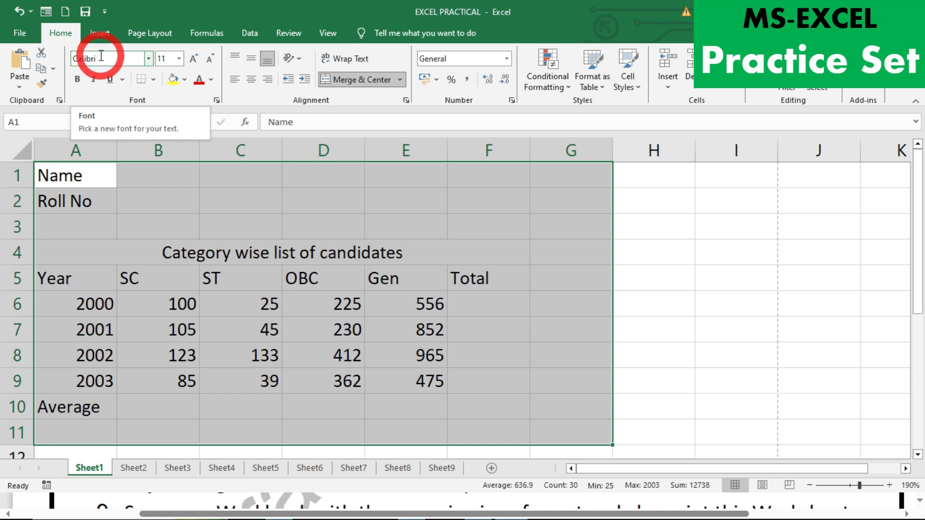
pyautogui.click(101, 57)
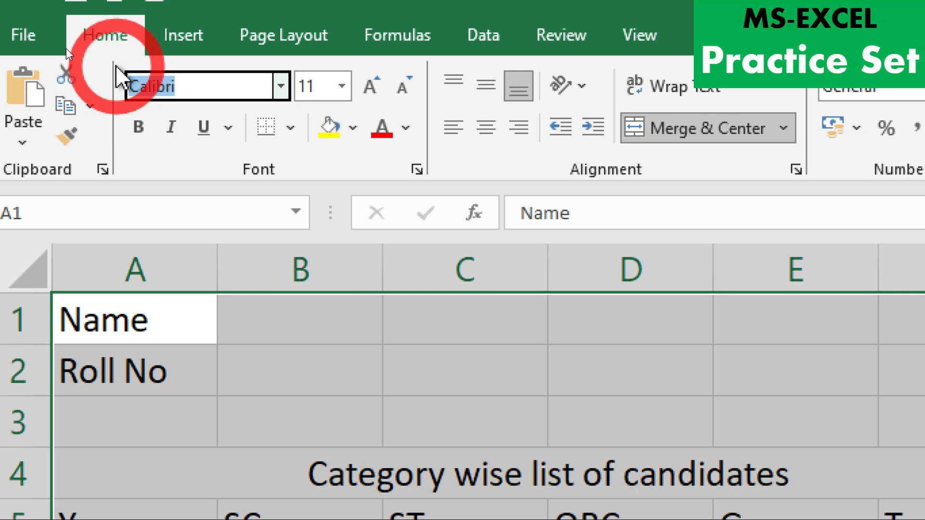
pyautogui.write('Arial')
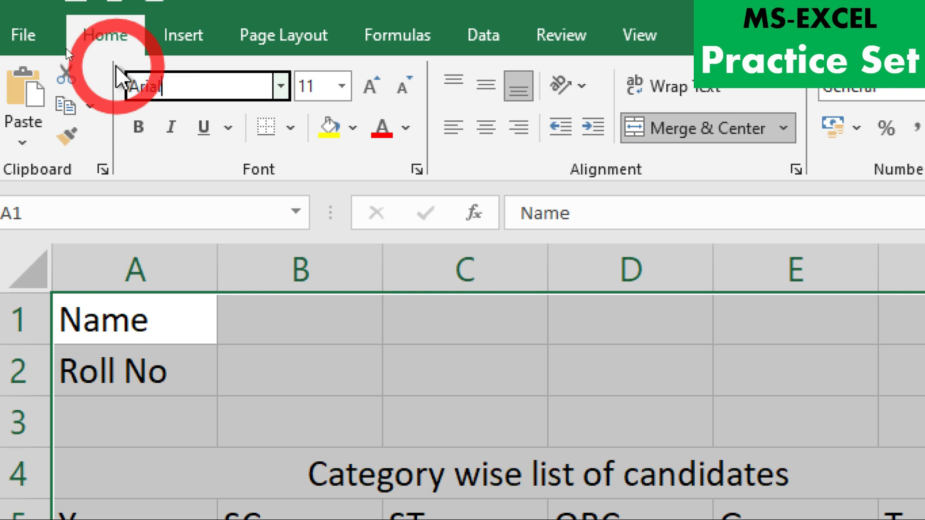
pyautogui.press('Return')
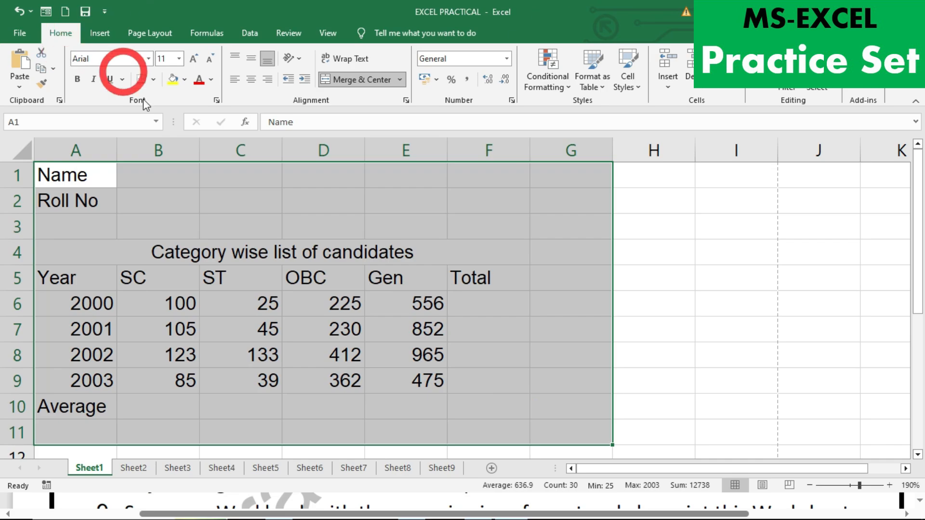
pyautogui.click(339, 491)
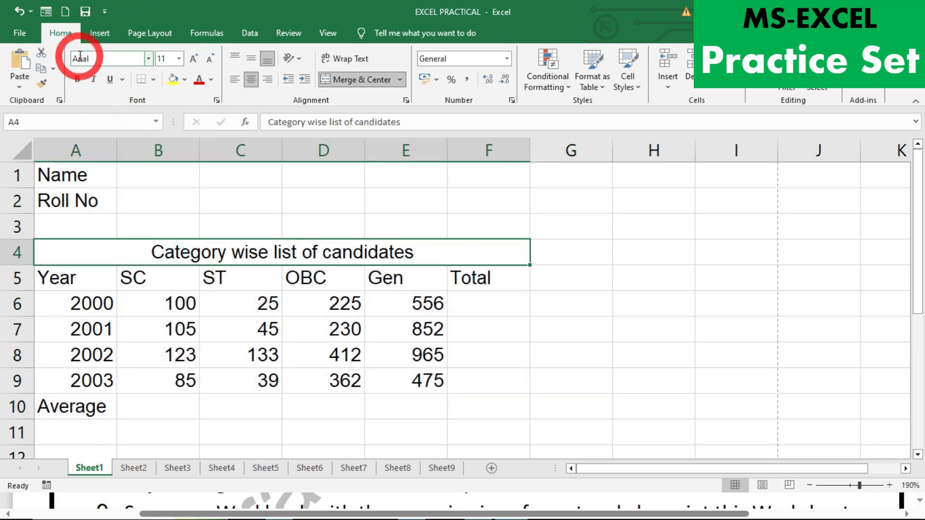
pyautogui.click(222, 309)
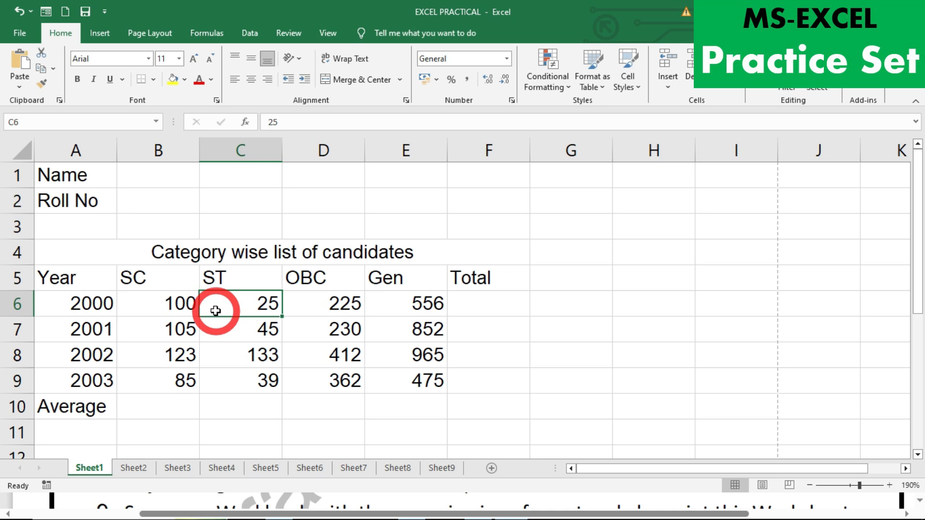
pyautogui.click(192, 228)
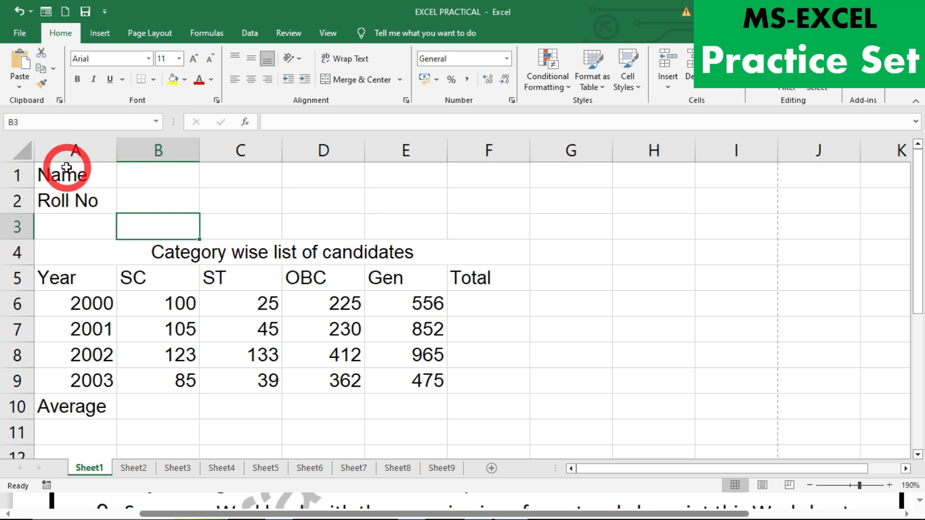
# - Set the font size of cells A1:G10 to 14
pyautogui.moveTo(66, 167); pyautogui.dragTo(542, 402)
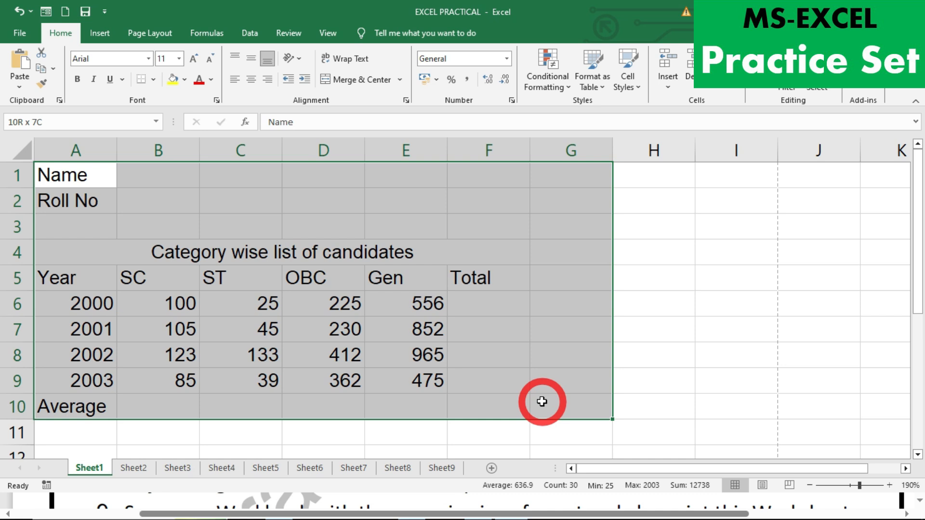
pyautogui.click(172, 58)
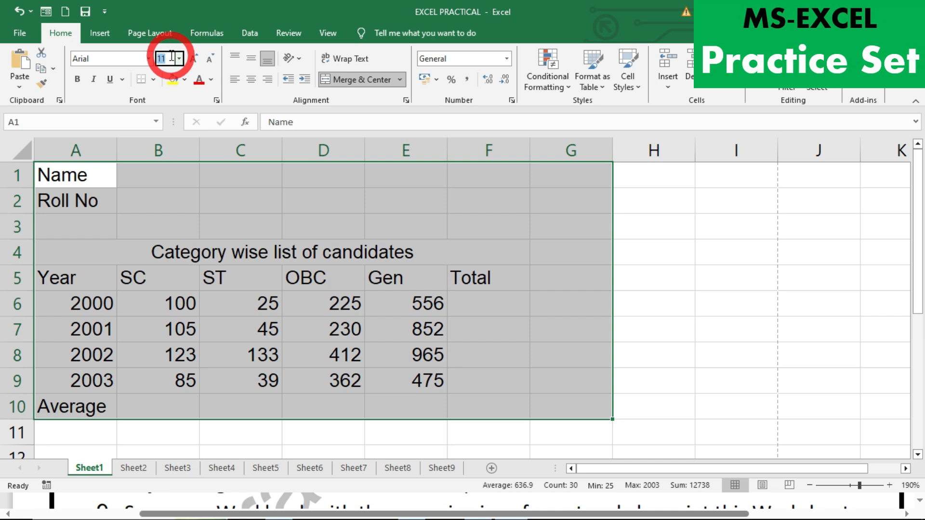
pyautogui.click(179, 58)
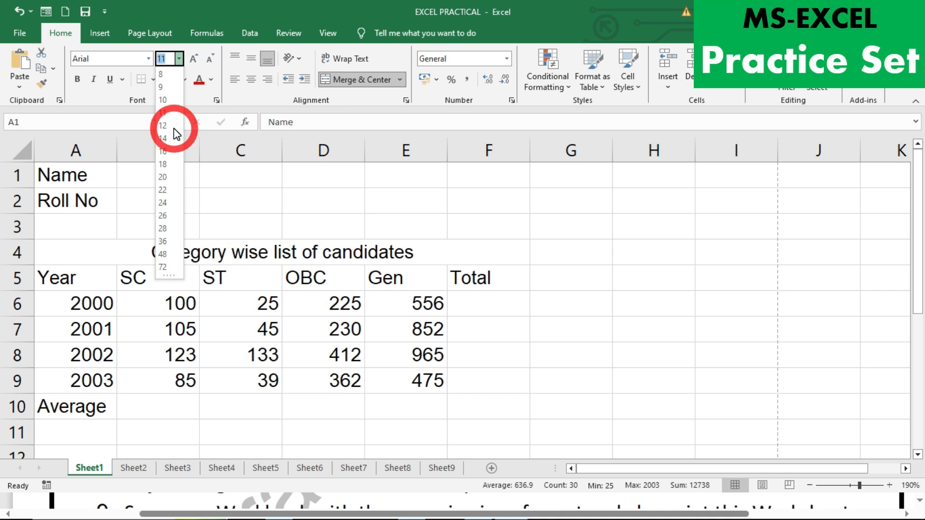
pyautogui.click(172, 137)
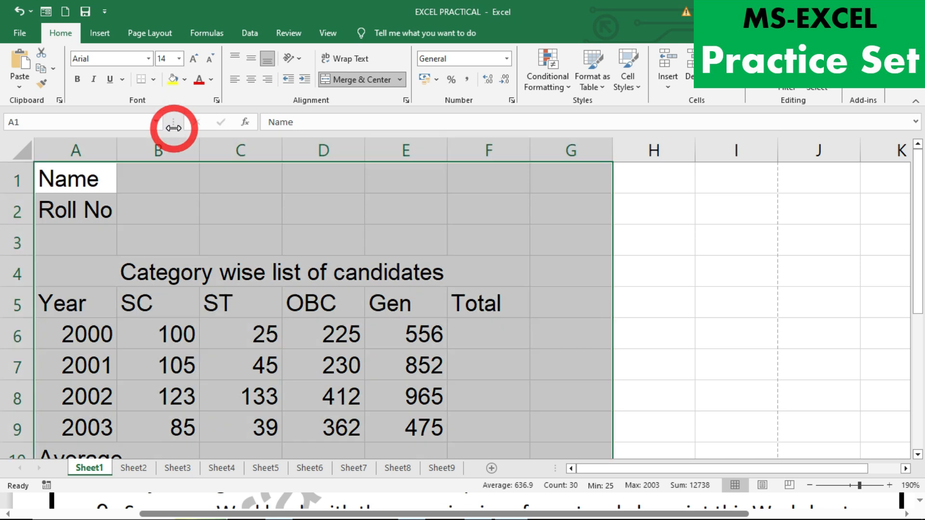
pyautogui.click(167, 175)
pyautogui.scroll(-3, 178, 227)
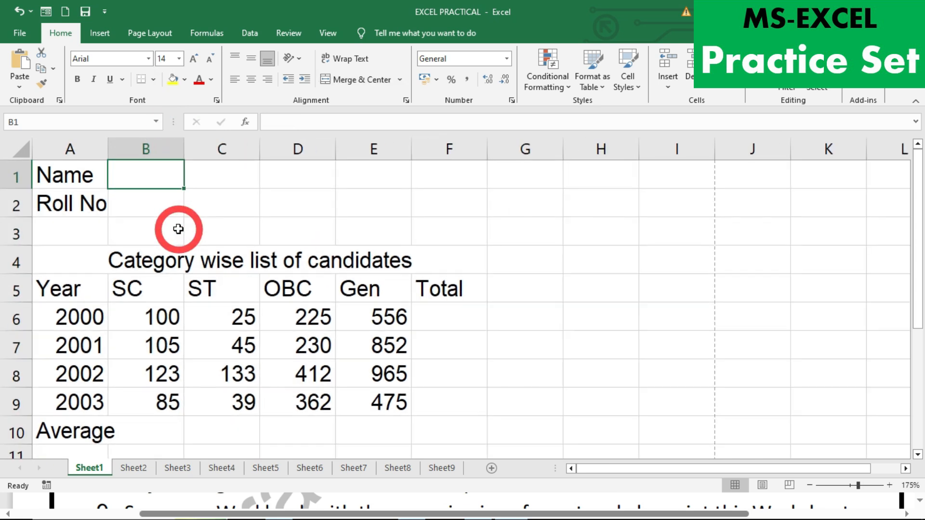
pyautogui.click(217, 275)
pyautogui.click(266, 253)
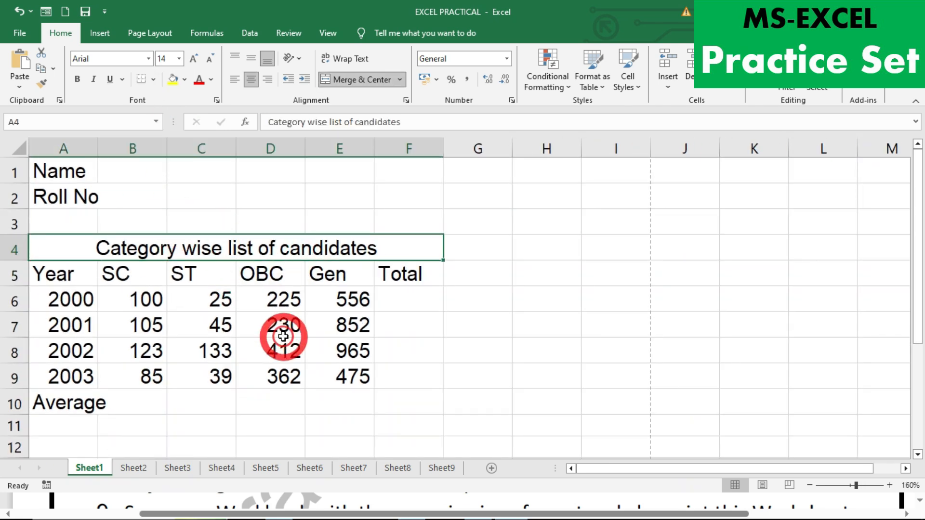
pyautogui.click(284, 332)
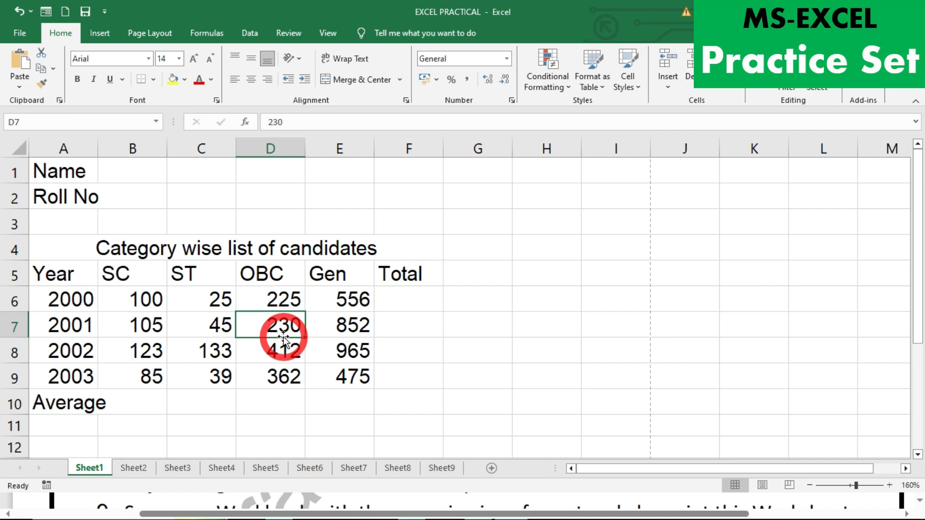
# - Switch to the PDF in Edge and highlight instruction 4, about merging and formatting row 4, in yellow
pyautogui.hotkey('alt', 'Tab')
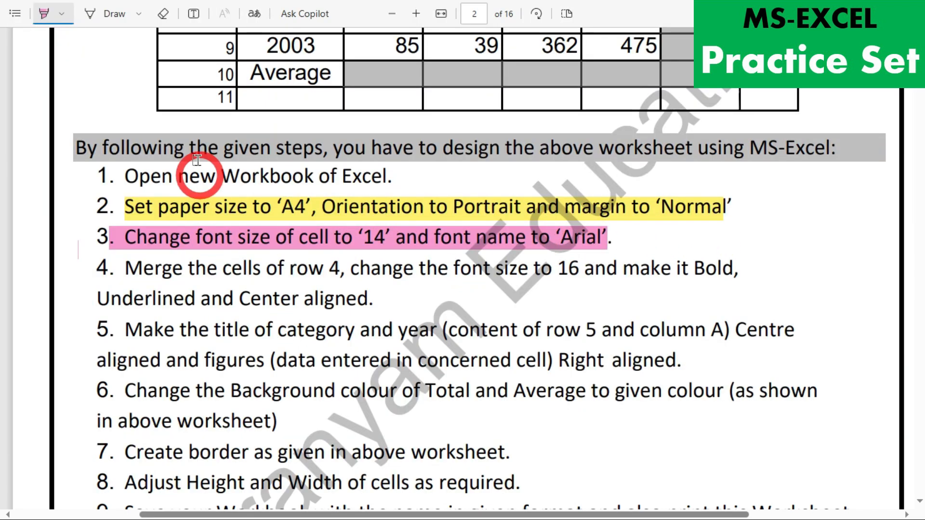
pyautogui.click(70, 22)
pyautogui.click(75, 66)
pyautogui.moveTo(125, 268); pyautogui.dragTo(335, 266)
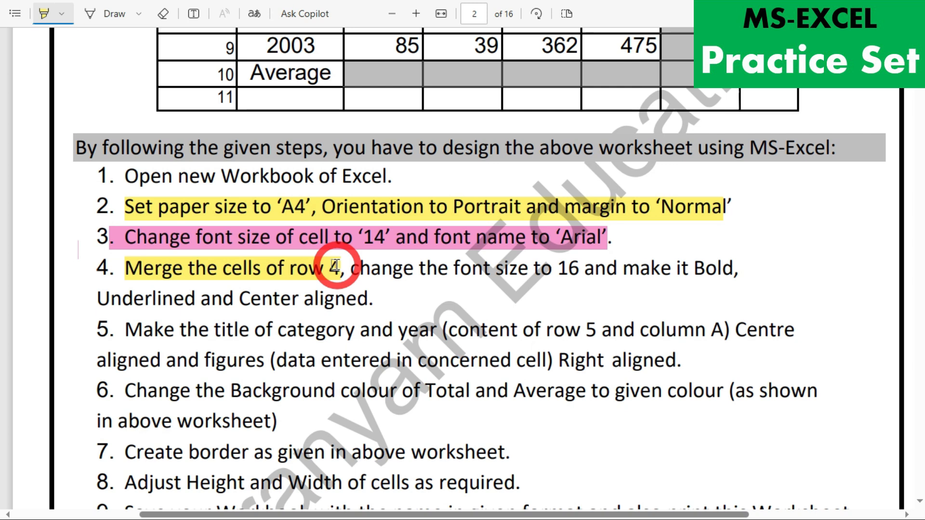
pyautogui.moveTo(335, 265); pyautogui.dragTo(570, 267)
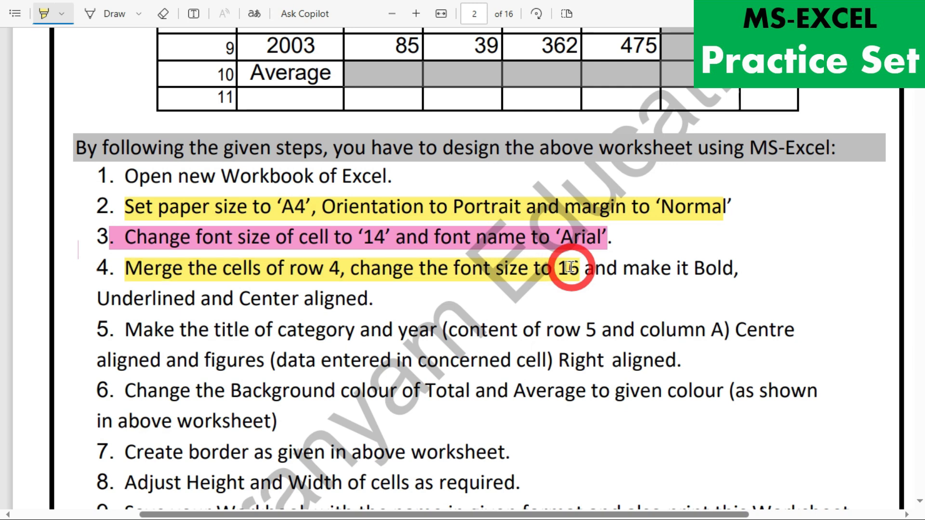
pyautogui.moveTo(569, 267); pyautogui.dragTo(745, 279)
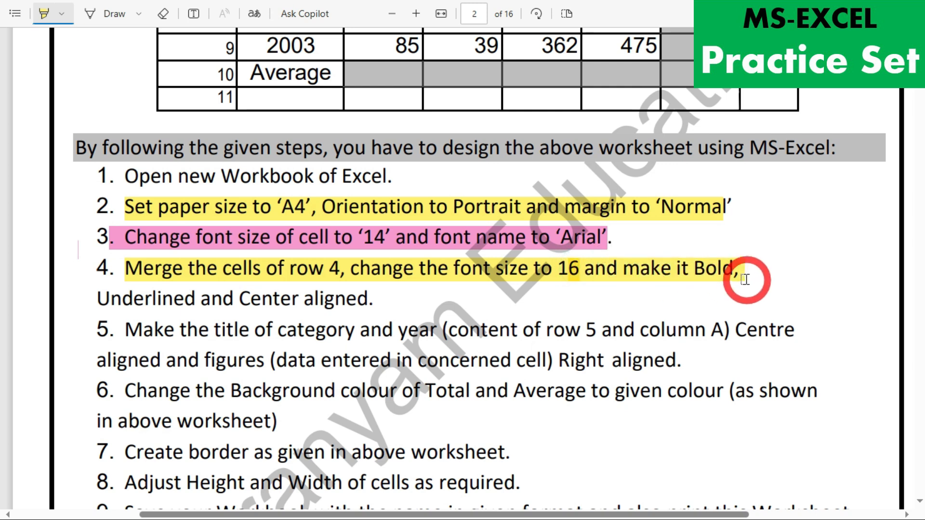
pyautogui.moveTo(97, 301); pyautogui.dragTo(157, 301)
pyautogui.moveTo(215, 298); pyautogui.dragTo(361, 299)
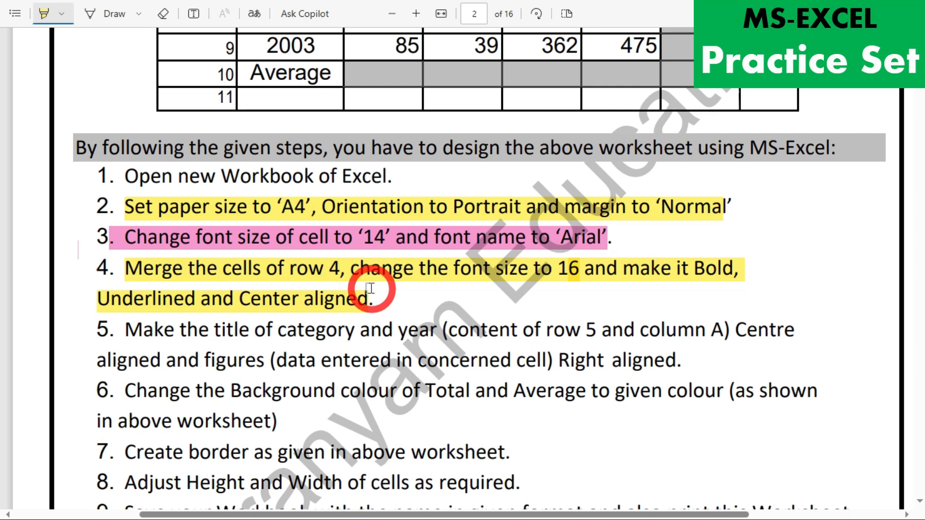
# - Switch to Excel and make the merged row 4 title "Category wise list of candidates" size 16, bold and underlined
pyautogui.hotkey('alt', 'Tab')
pyautogui.moveTo(85, 166); pyautogui.dragTo(472, 413)
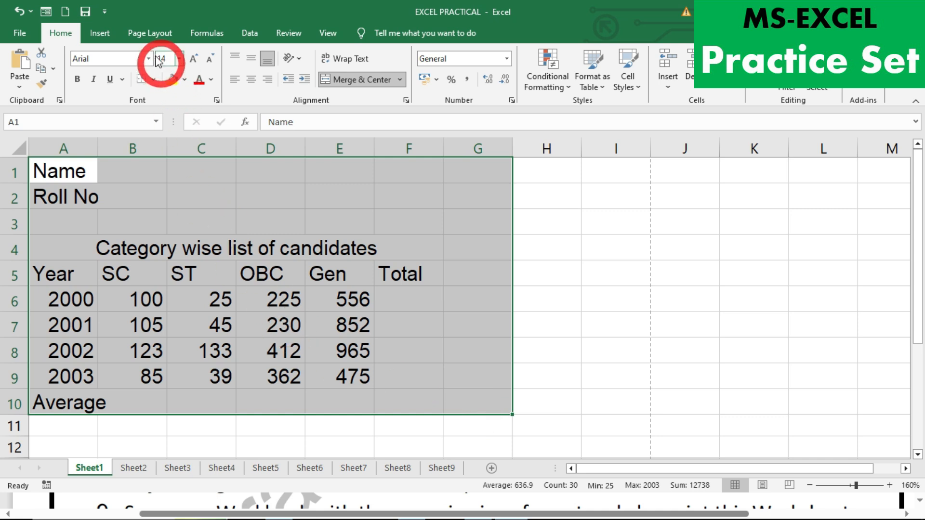
pyautogui.click(175, 247)
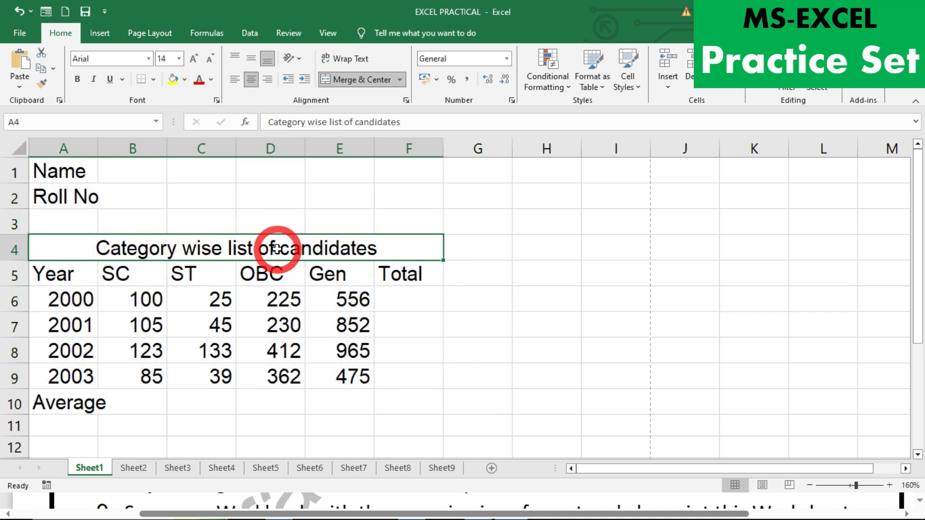
pyautogui.click(193, 60)
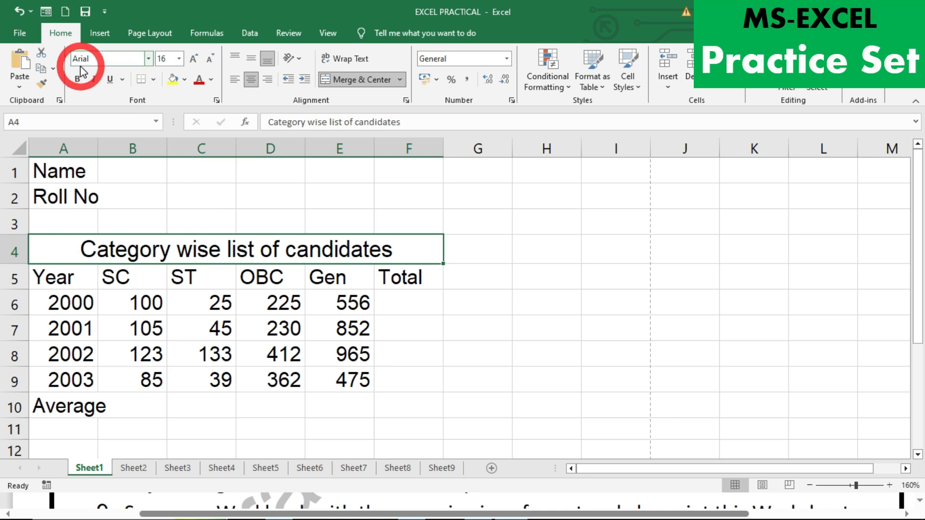
pyautogui.click(77, 78)
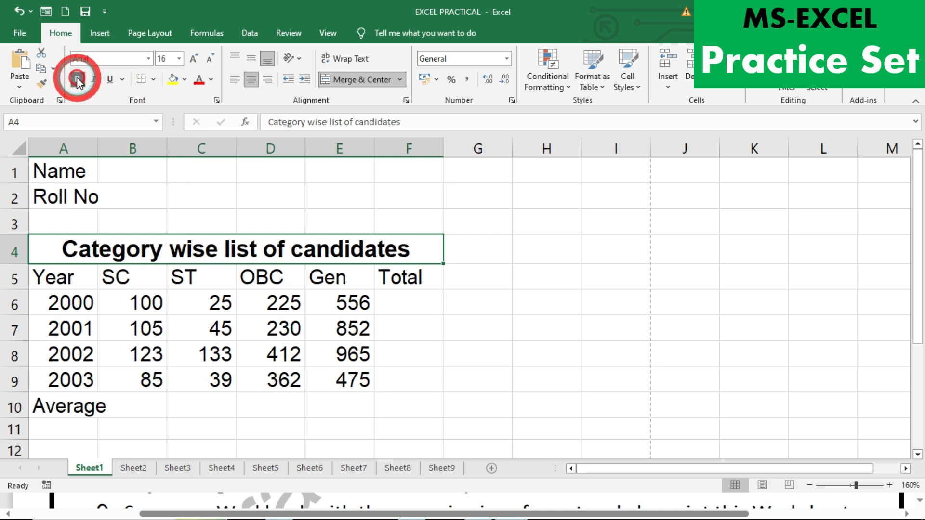
pyautogui.click(110, 79)
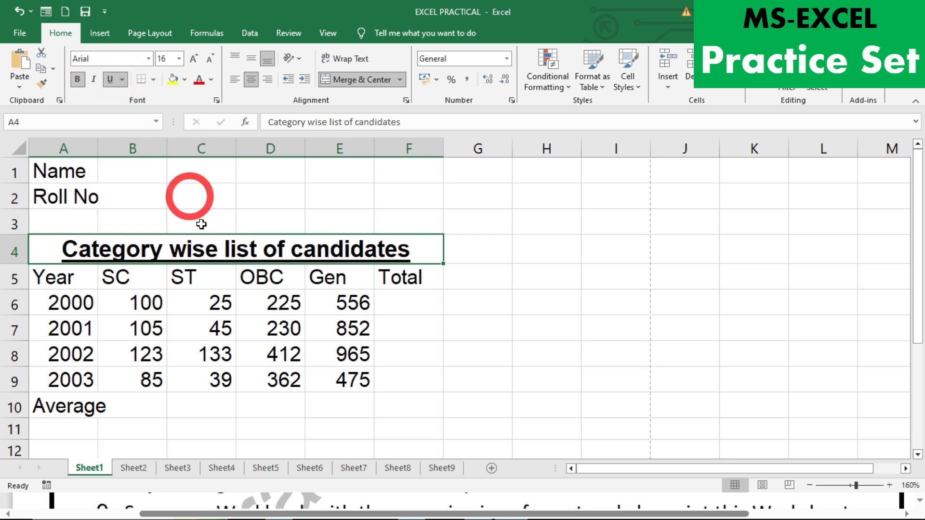
pyautogui.click(302, 380)
# - Switch to the PDF in Edge, highlight instruction 5 about centre and right alignment in green, and return to the Excel worksheet
pyautogui.hotkey('alt', 'Tab')
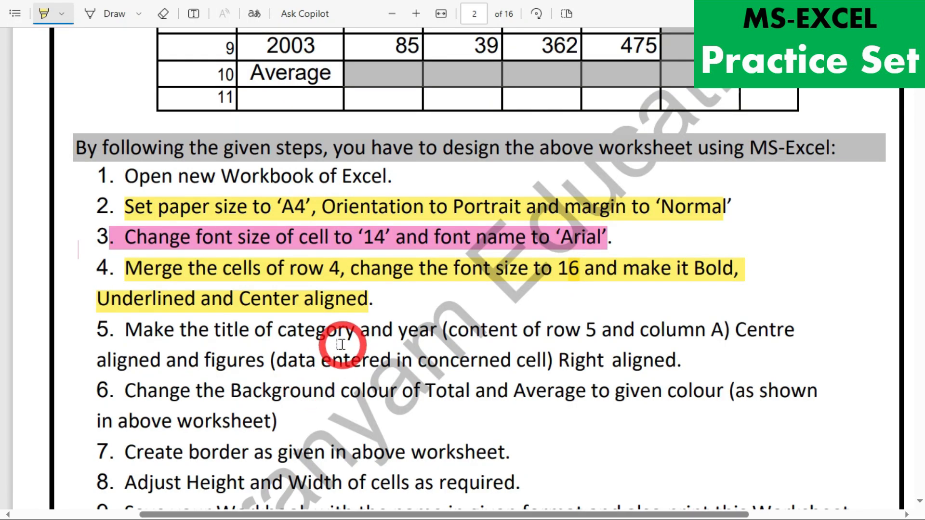
pyautogui.click(62, 14)
pyautogui.click(110, 70)
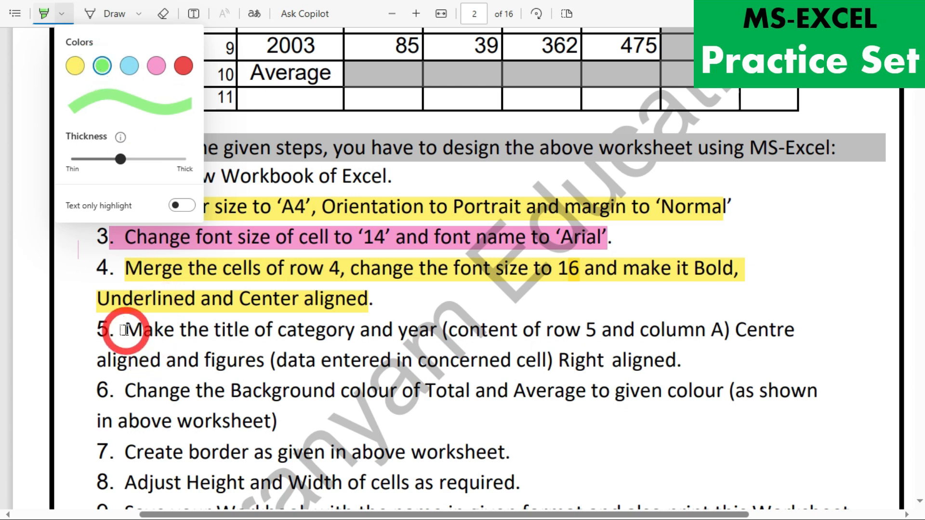
pyautogui.moveTo(124, 330); pyautogui.dragTo(428, 330)
pyautogui.moveTo(457, 330)
pyautogui.mouseDown()
pyautogui.moveTo(609, 344)
pyautogui.moveTo(784, 328)
pyautogui.mouseUp()
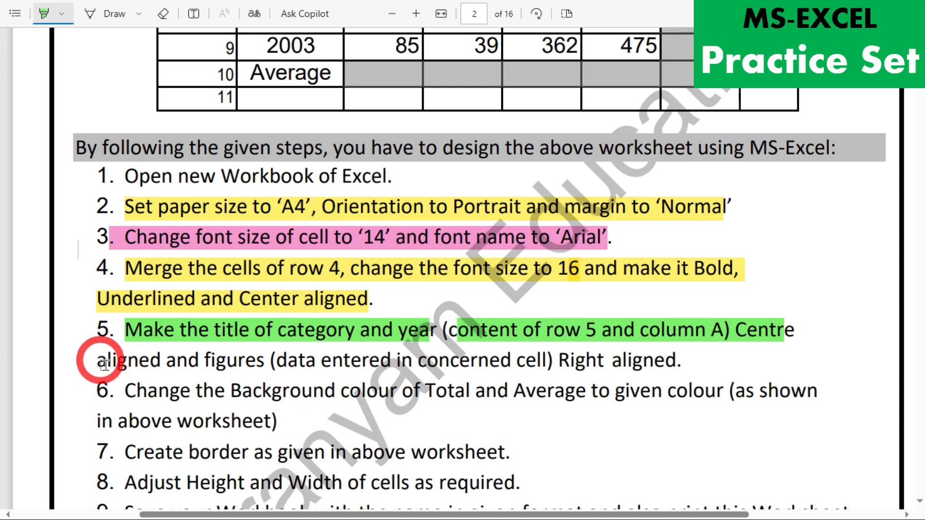
pyautogui.moveTo(95, 365)
pyautogui.mouseDown()
pyautogui.moveTo(646, 361)
pyautogui.moveTo(625, 363)
pyautogui.mouseUp()
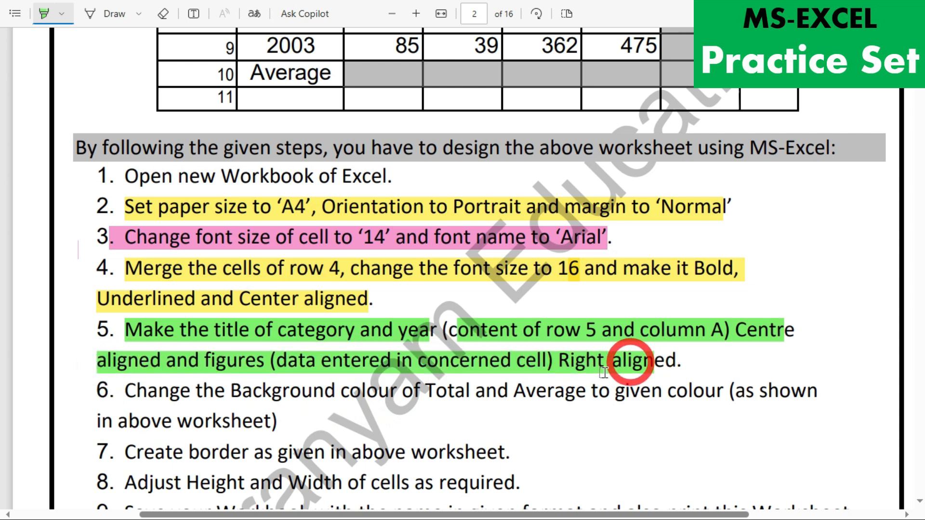
pyautogui.hotkey('alt', 'Tab')
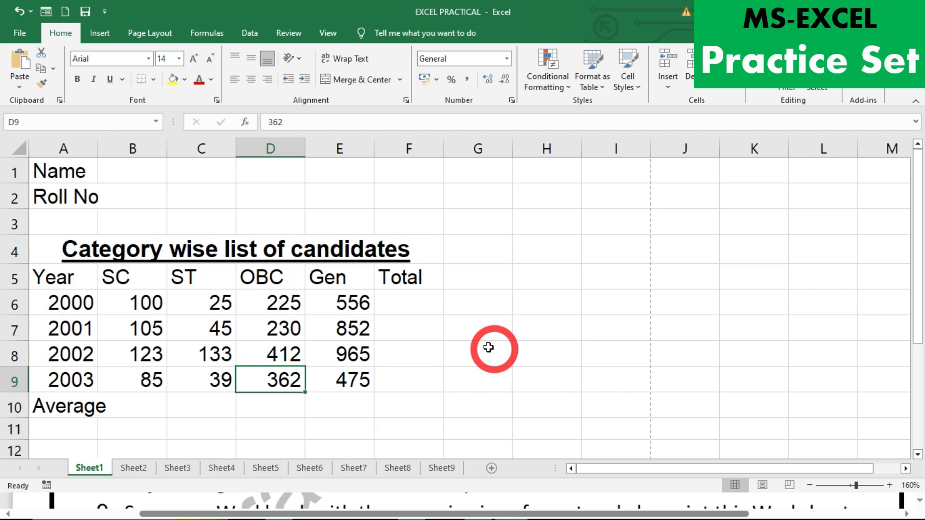
# - Autofit the width of column A to its contents
pyautogui.click(171, 411)
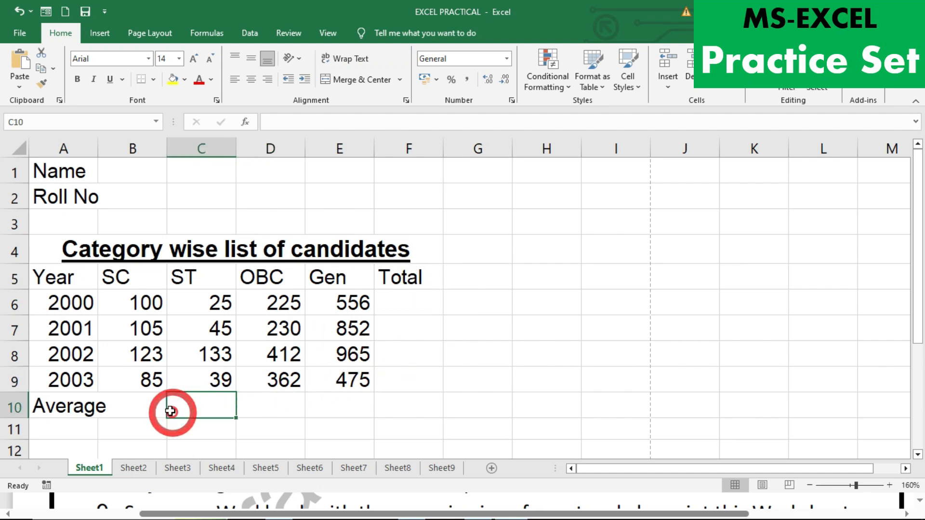
pyautogui.doubleClick(97, 145)
# - Total the categories in F6 with =SUM(B6:E6) and fill the formula down to F9
pyautogui.click(418, 304)
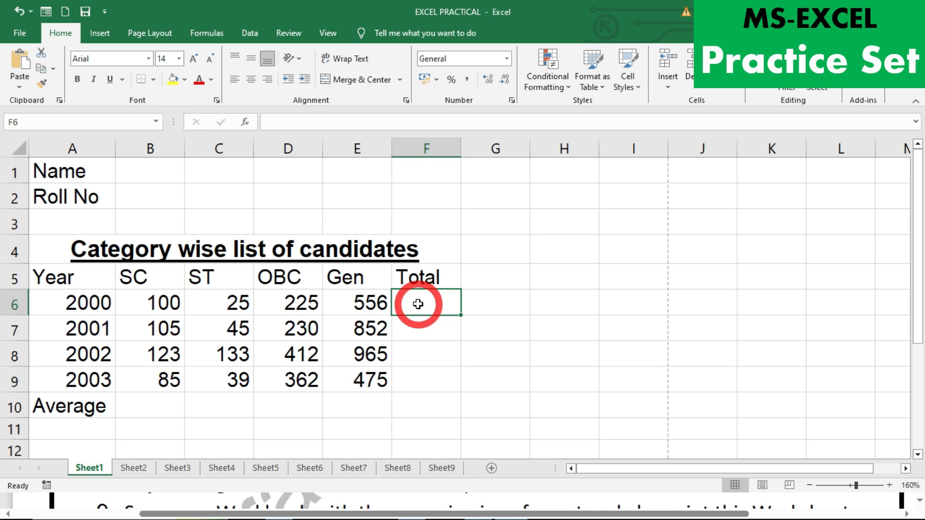
pyautogui.write('um')
pyautogui.press('Tab')
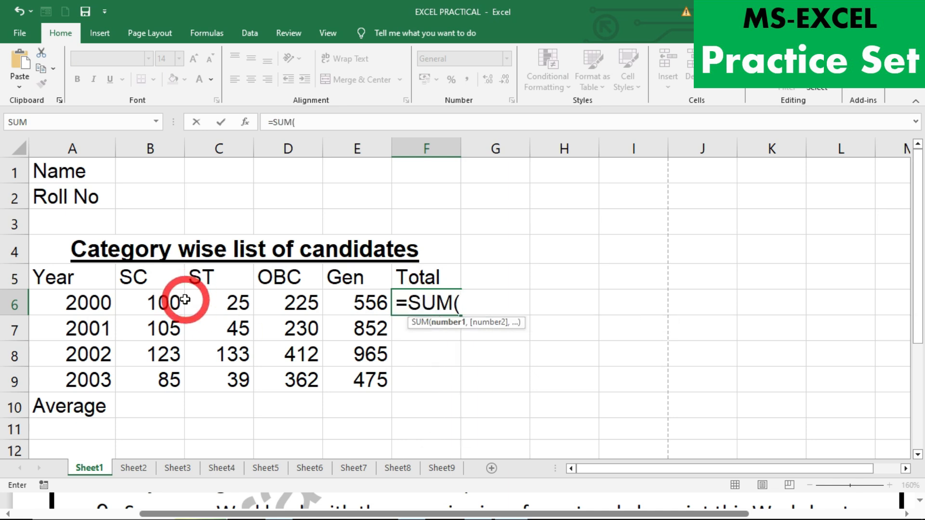
pyautogui.moveTo(130, 304); pyautogui.dragTo(338, 302)
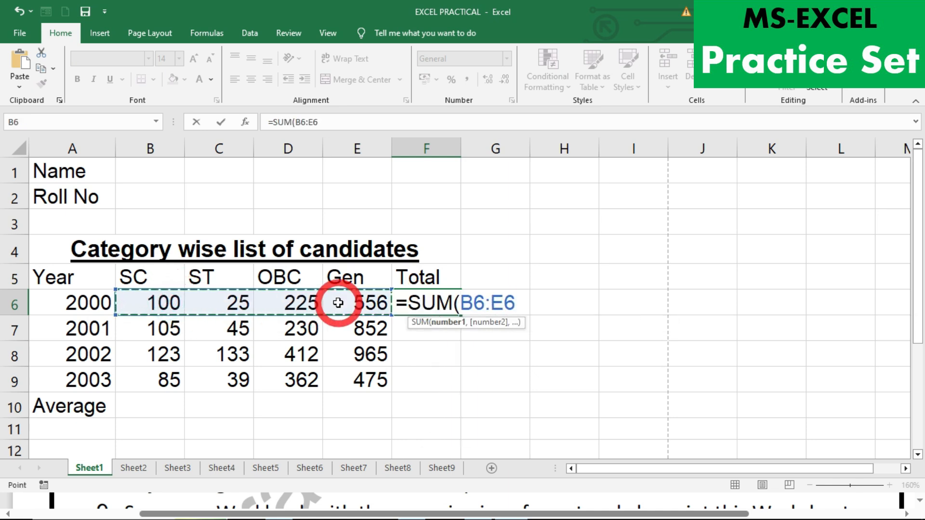
pyautogui.write(')')
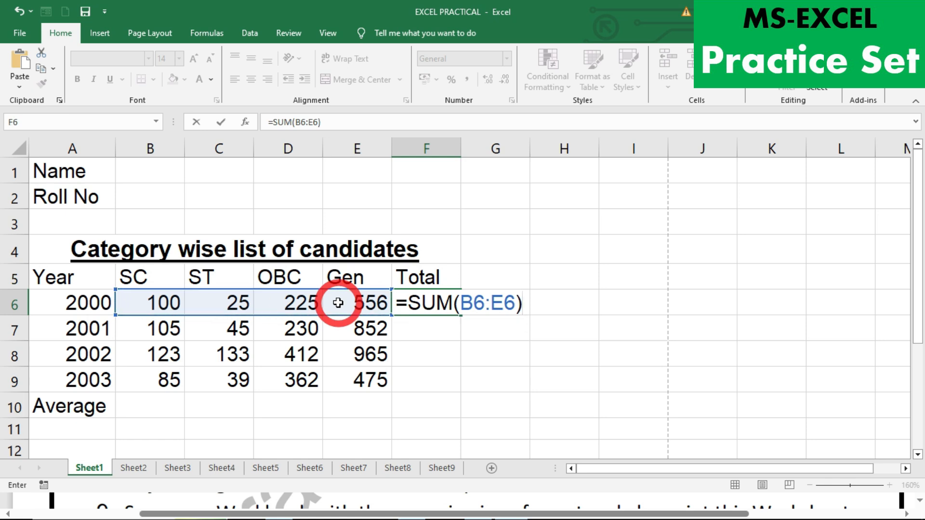
pyautogui.press('Return')
pyautogui.click(427, 304)
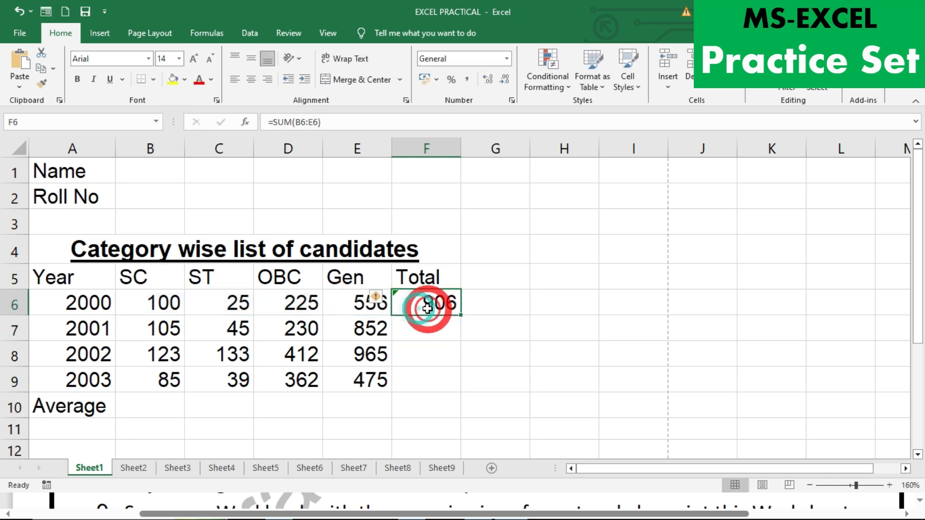
pyautogui.moveTo(460, 314); pyautogui.dragTo(458, 384)
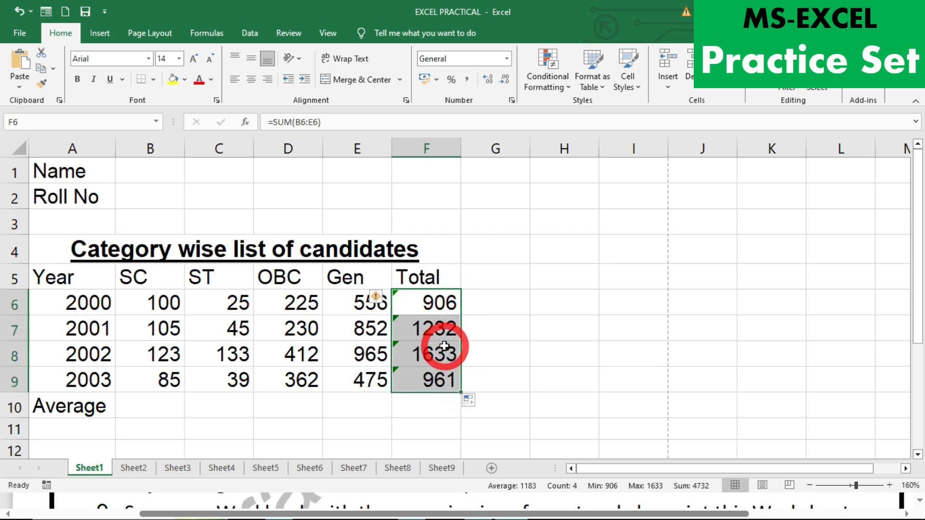
# - Calculate the average in B10 with =AVERAGE(B6:B9) and fill the formula across to E10
pyautogui.click(154, 400)
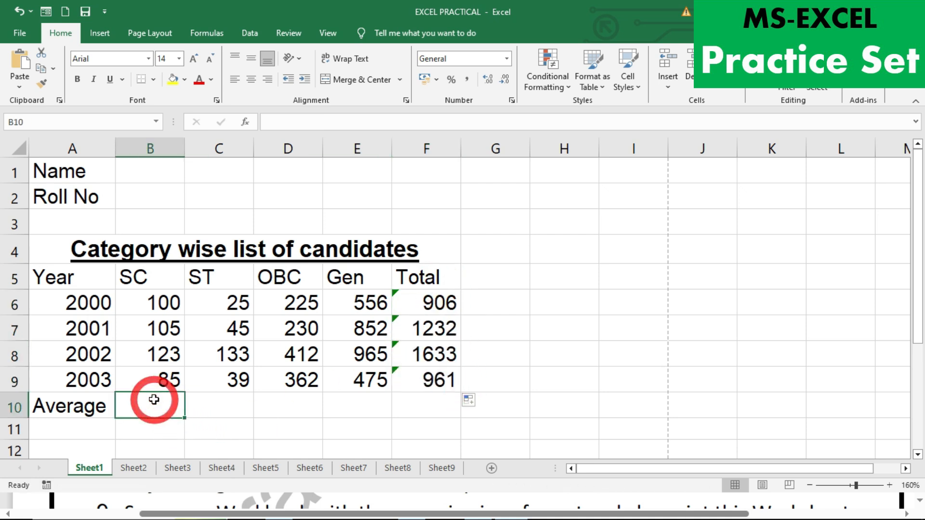
pyautogui.write('=aver')
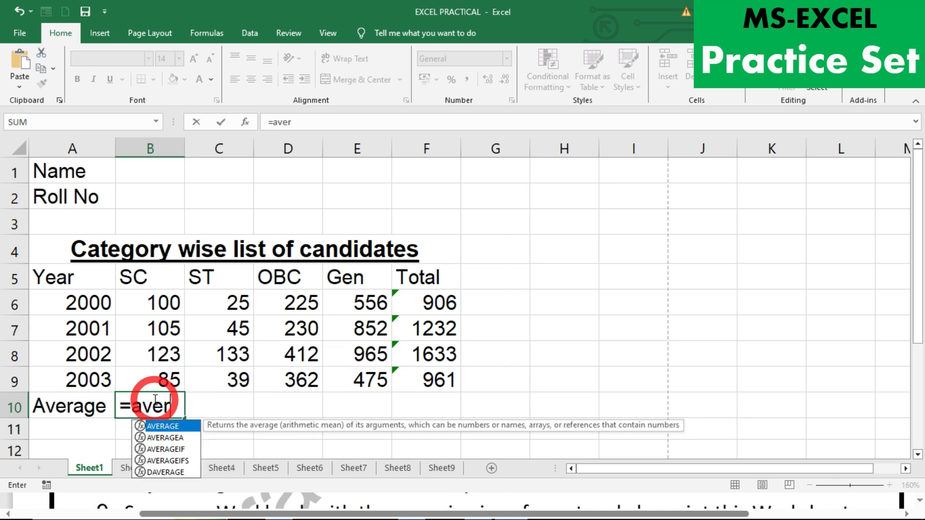
pyautogui.write('age(')
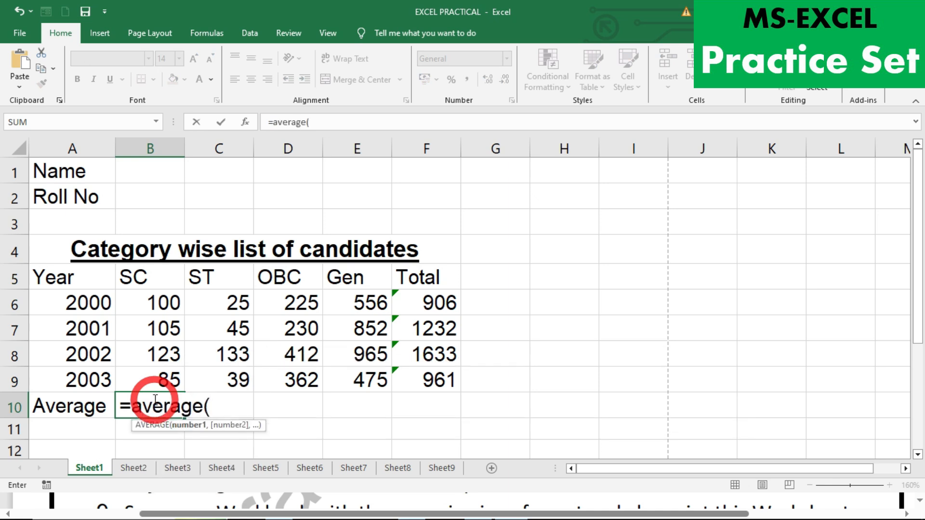
pyautogui.moveTo(165, 299); pyautogui.dragTo(171, 375)
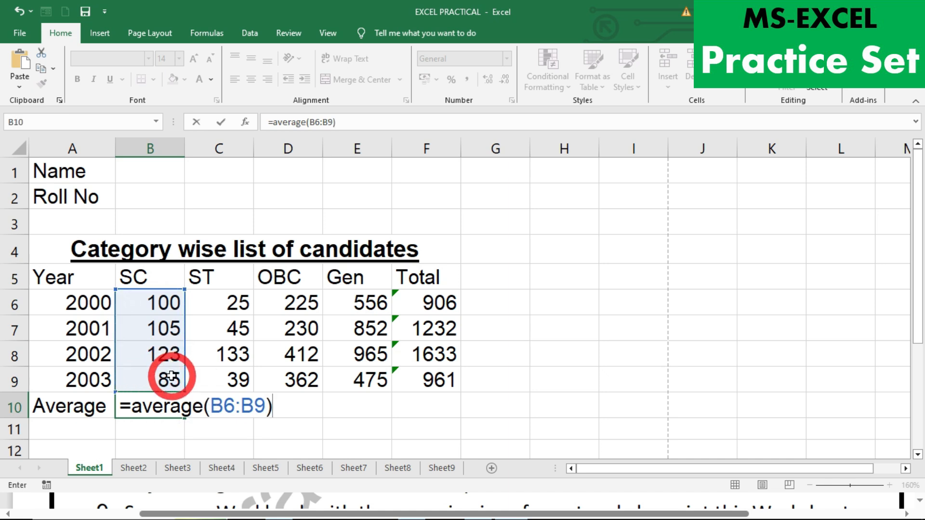
pyautogui.press('Return')
pyautogui.click(161, 409)
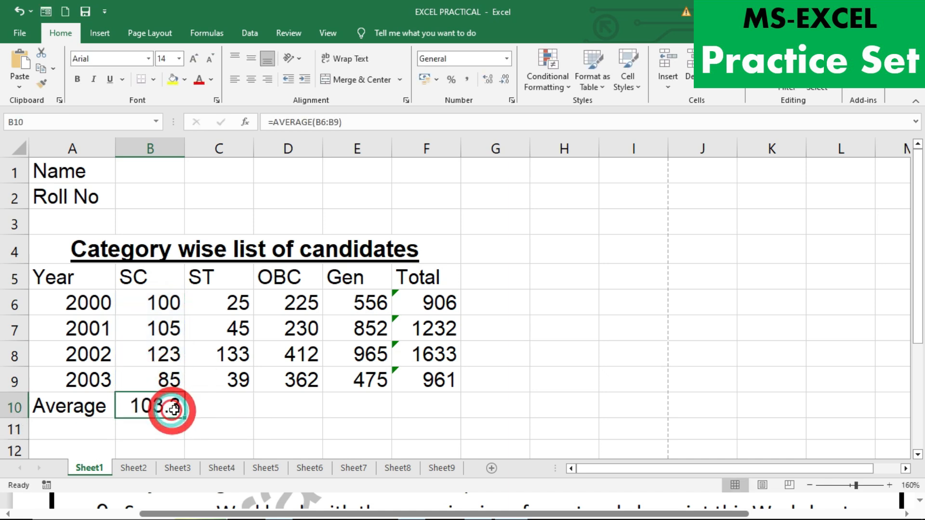
pyautogui.moveTo(183, 418); pyautogui.dragTo(404, 417)
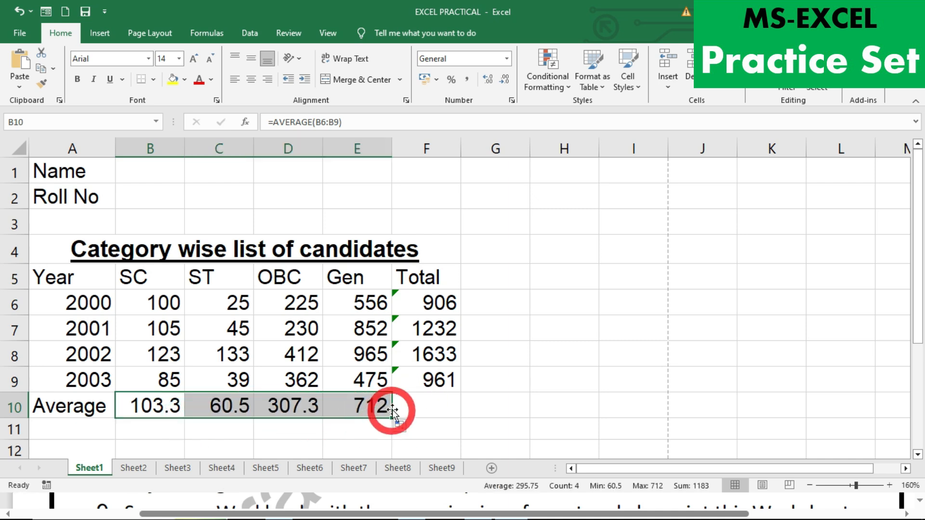
pyautogui.click(402, 406)
# - Centre-align the row 5 headings A5:F5 and the column A entries A5:A10
pyautogui.hotkey('alt', 'Tab')
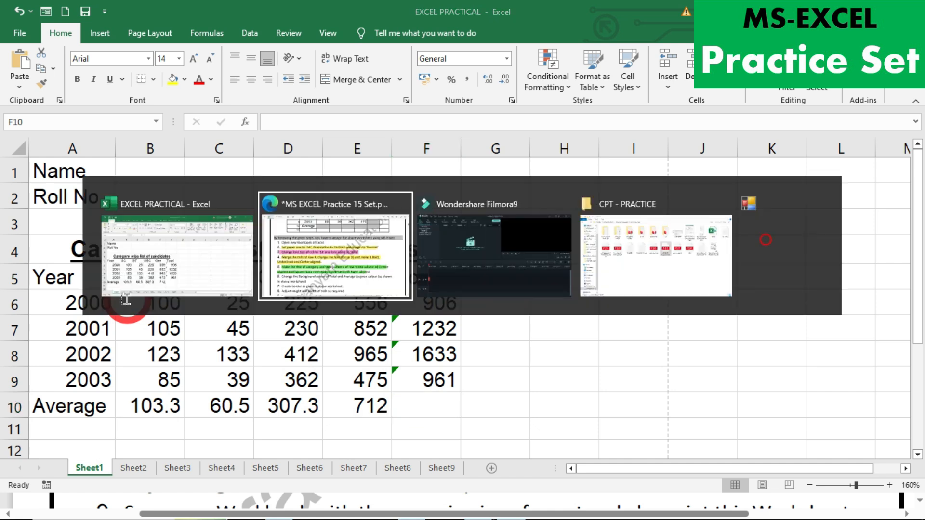
pyautogui.hotkey('alt', 'Tab')
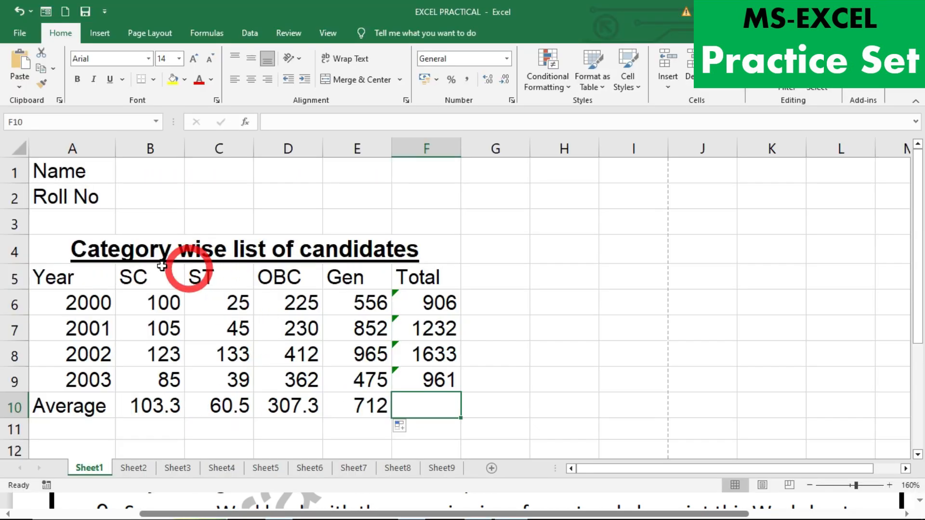
pyautogui.moveTo(57, 276); pyautogui.dragTo(411, 278)
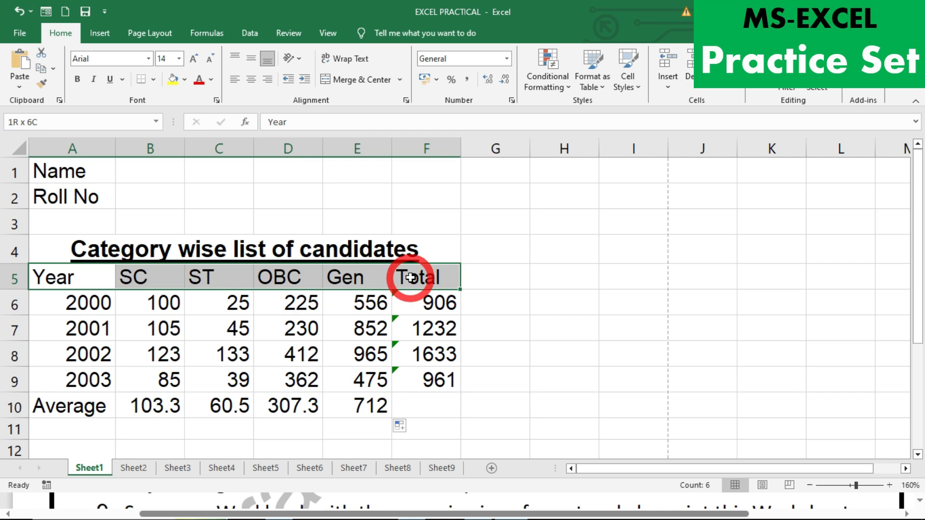
pyautogui.click(251, 78)
pyautogui.moveTo(76, 277); pyautogui.dragTo(63, 407)
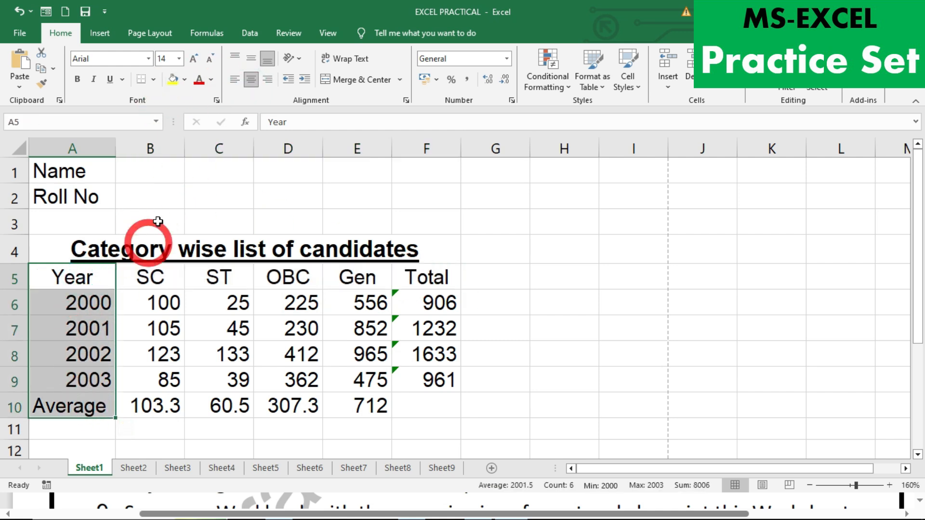
pyautogui.click(255, 79)
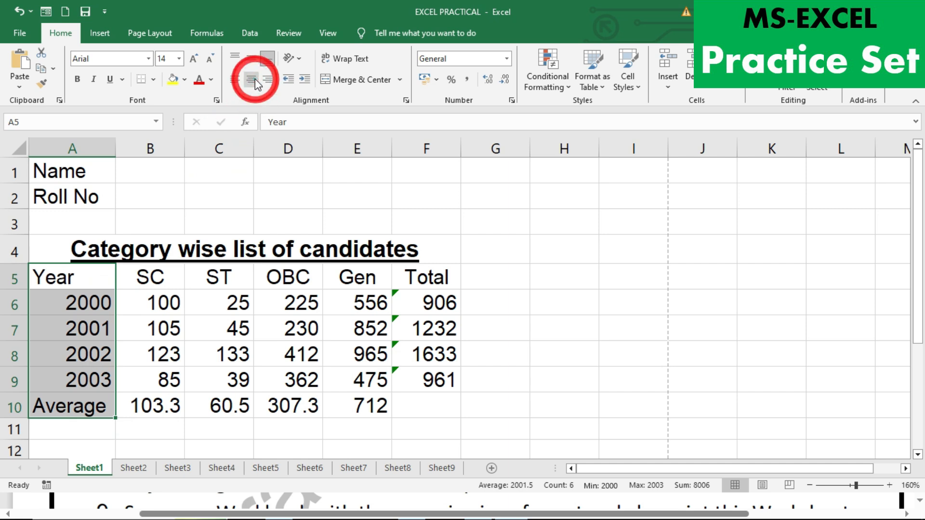
pyautogui.click(256, 79)
# - Switch between the PDF in Edge and the Excel worksheet to check the column A alignment against instruction 5
pyautogui.hotkey('alt', 'Tab')
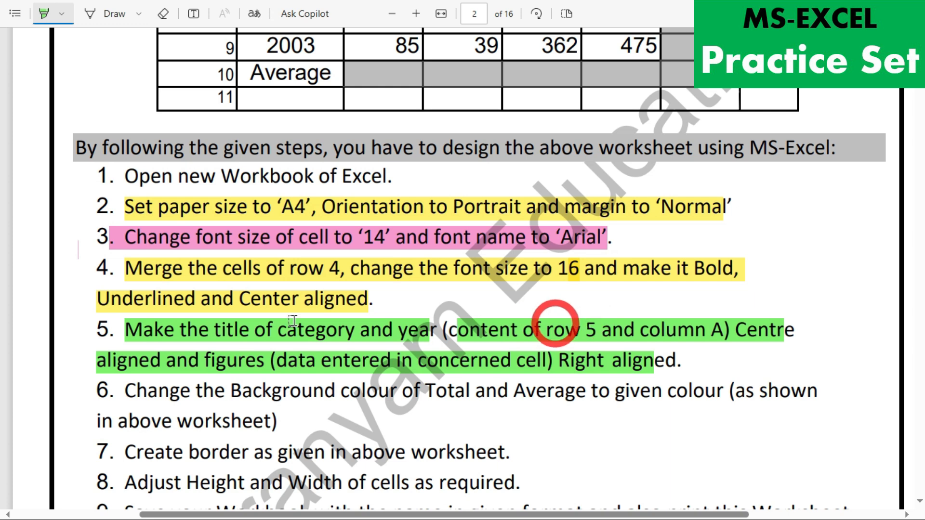
pyautogui.hotkey('alt', 'Tab')
pyautogui.click(67, 276)
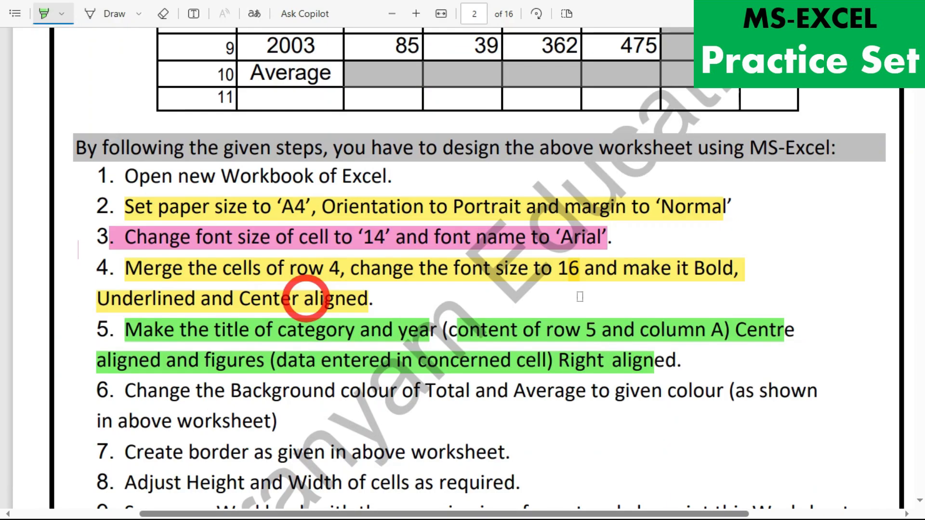
pyautogui.hotkey('alt', 'Tab')
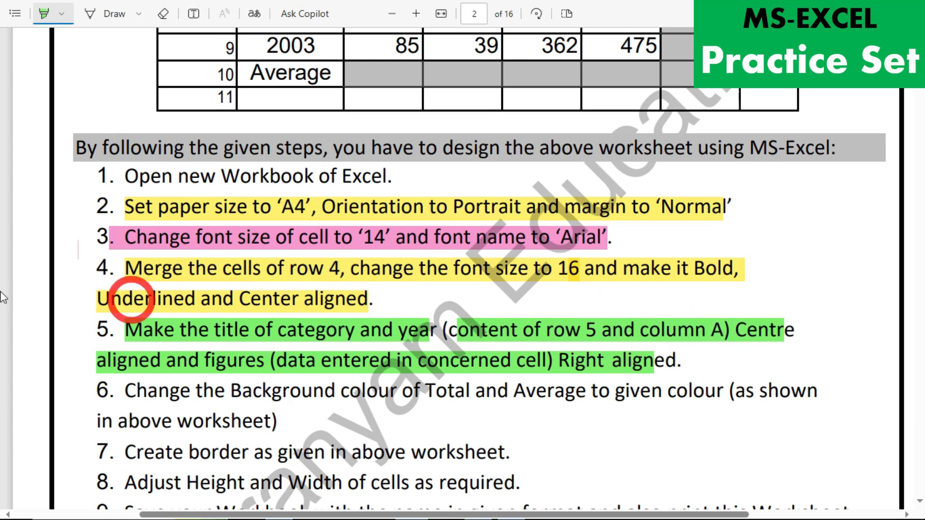
pyautogui.hotkey('alt', 'Tab')
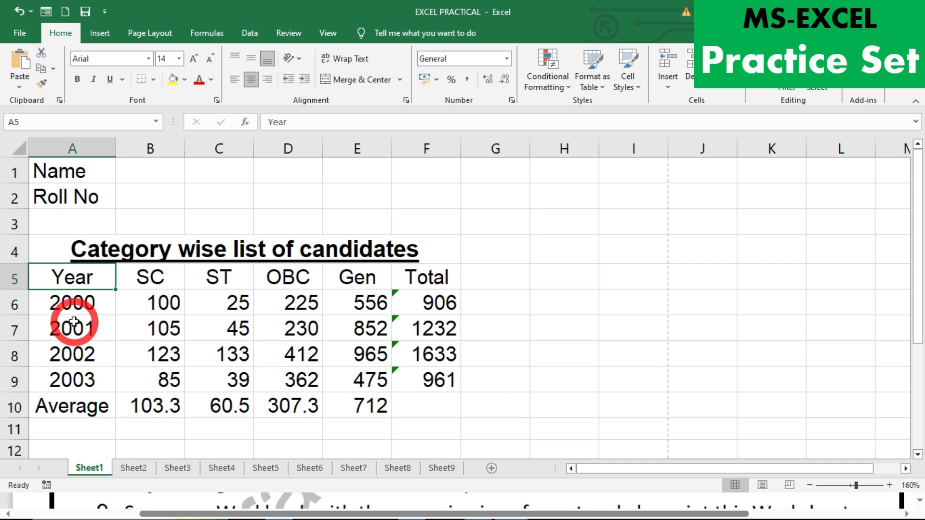
pyautogui.click(74, 404)
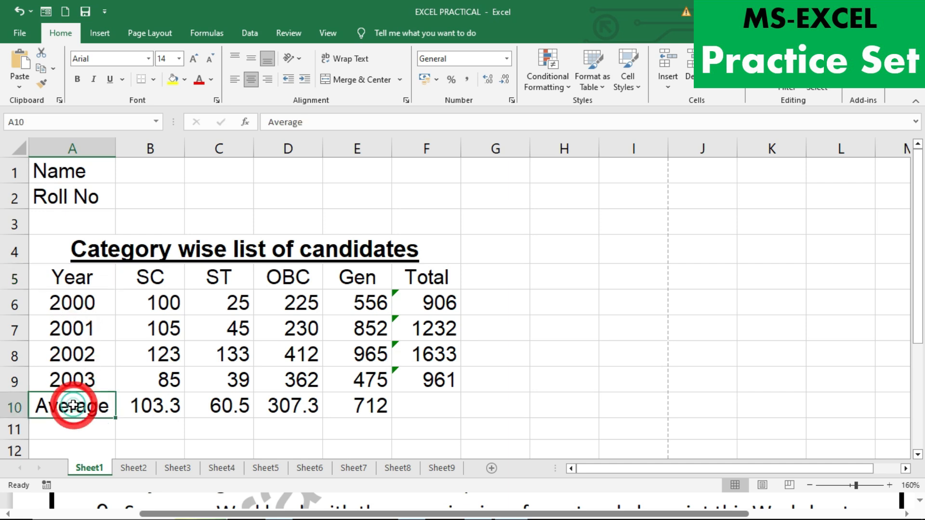
# - Switch to the PDF in Edge and highlight parts of instruction 6, about the background colour, in red
pyautogui.hotkey('alt', 'Tab')
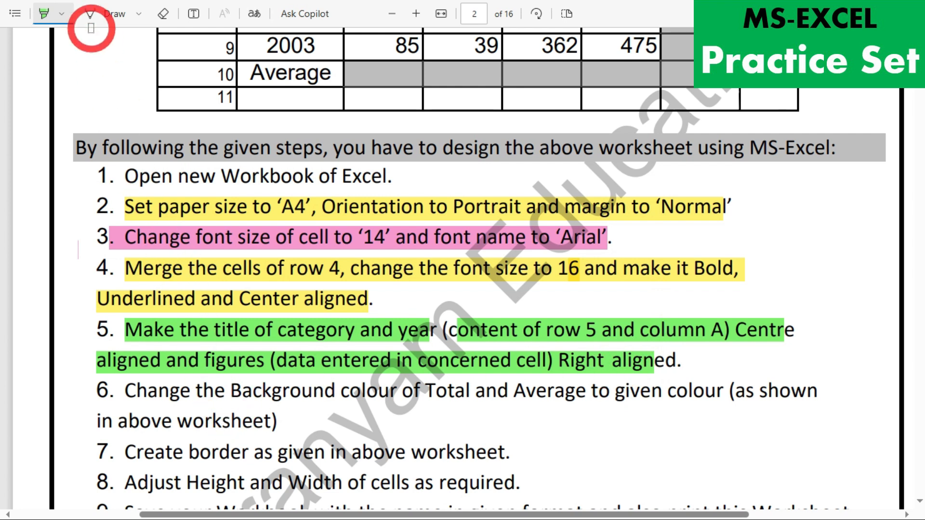
pyautogui.click(63, 14)
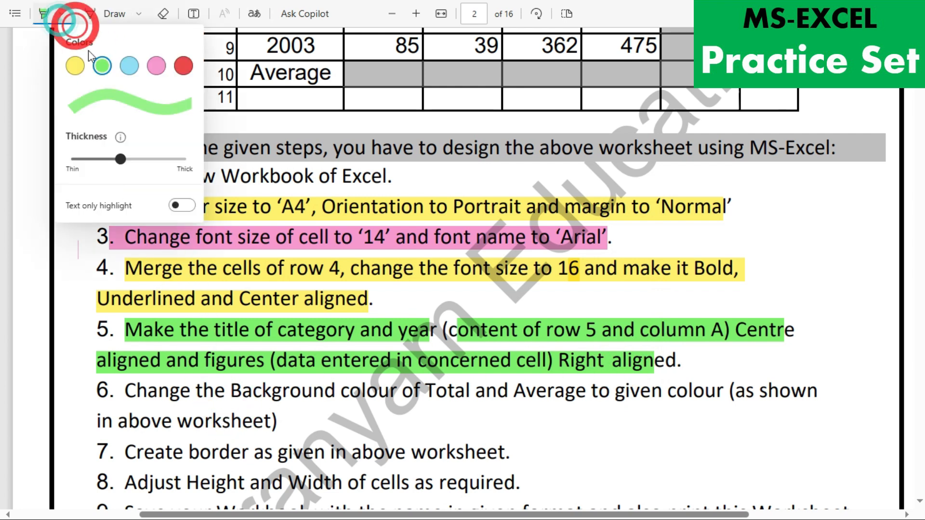
pyautogui.click(182, 67)
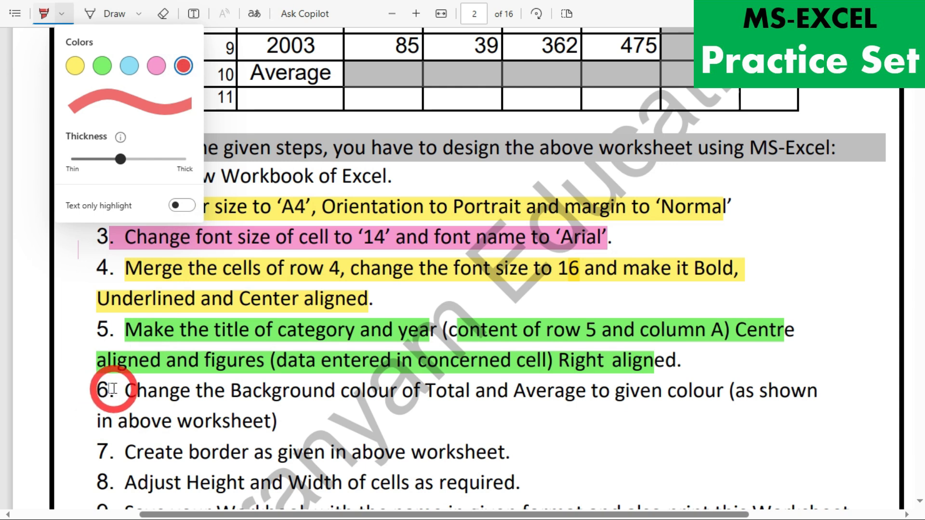
pyautogui.moveTo(127, 389); pyautogui.dragTo(420, 389)
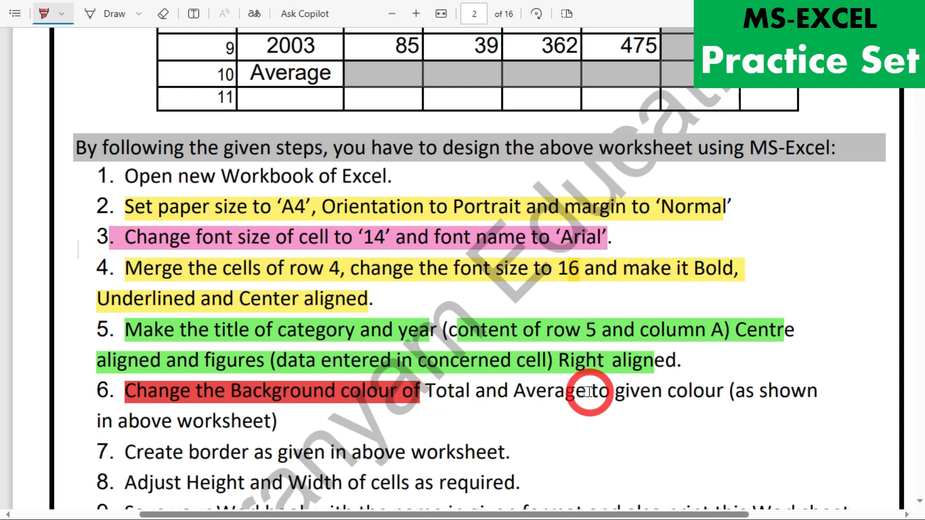
pyautogui.moveTo(607, 391); pyautogui.dragTo(814, 393)
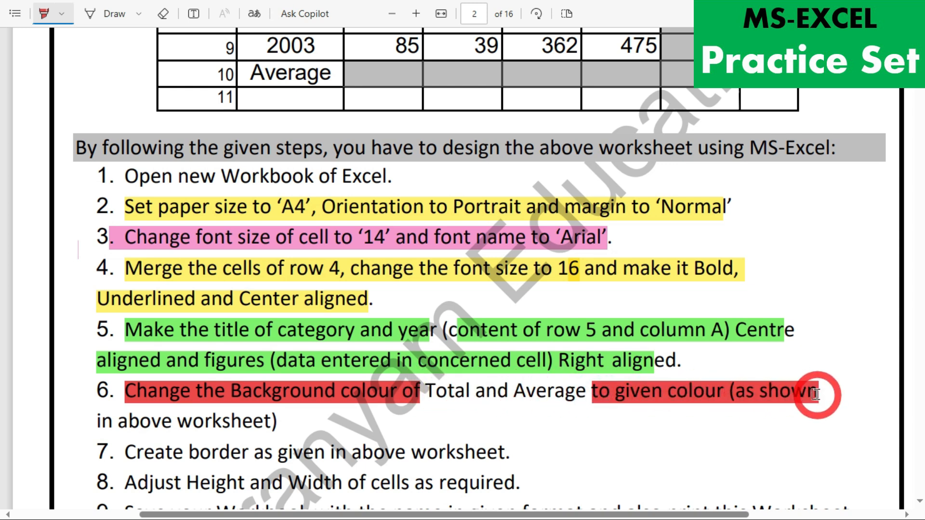
pyautogui.moveTo(96, 420); pyautogui.dragTo(263, 417)
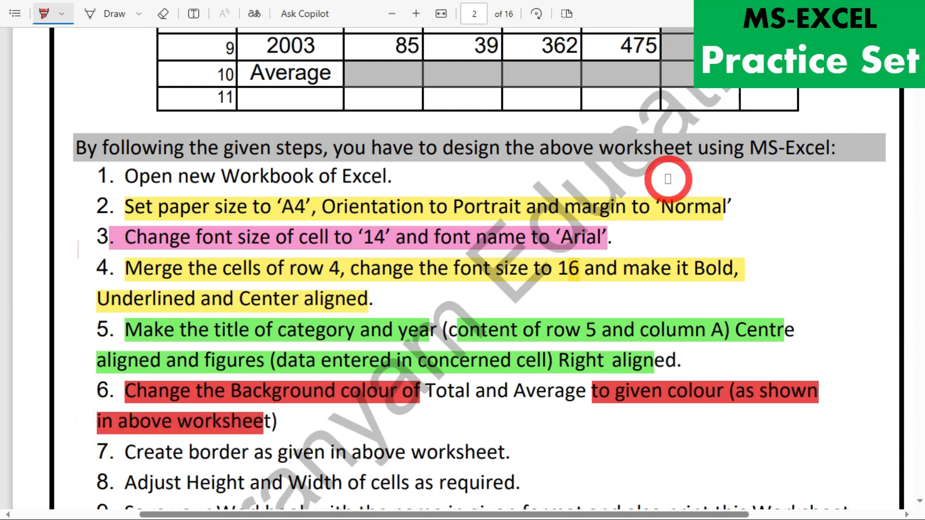
pyautogui.click(42, 15)
# - Draw a blue pen line along the grey Total and Average cells of the sample worksheet in the PDF
pyautogui.scroll(3, 482, 241)
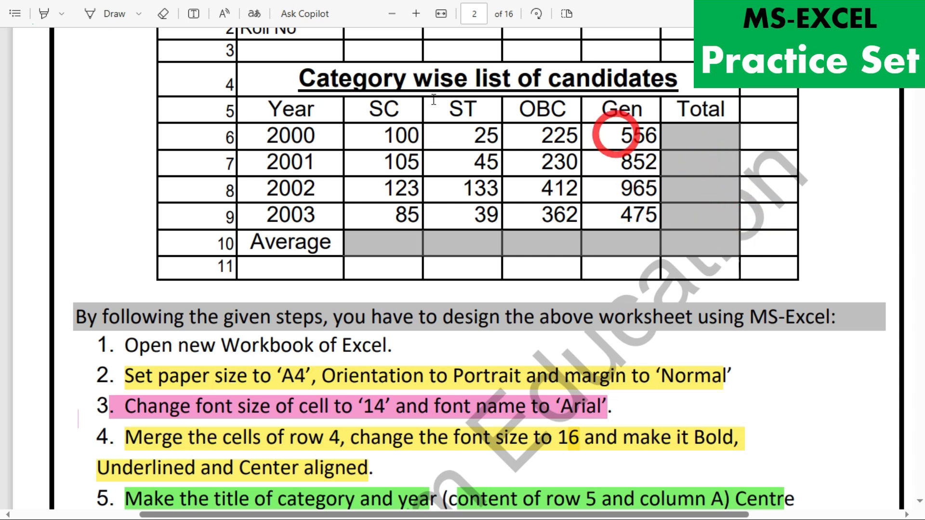
pyautogui.click(98, 15)
pyautogui.moveTo(727, 130)
pyautogui.mouseDown()
pyautogui.moveTo(712, 243)
pyautogui.moveTo(558, 258)
pyautogui.moveTo(395, 251)
pyautogui.mouseUp()
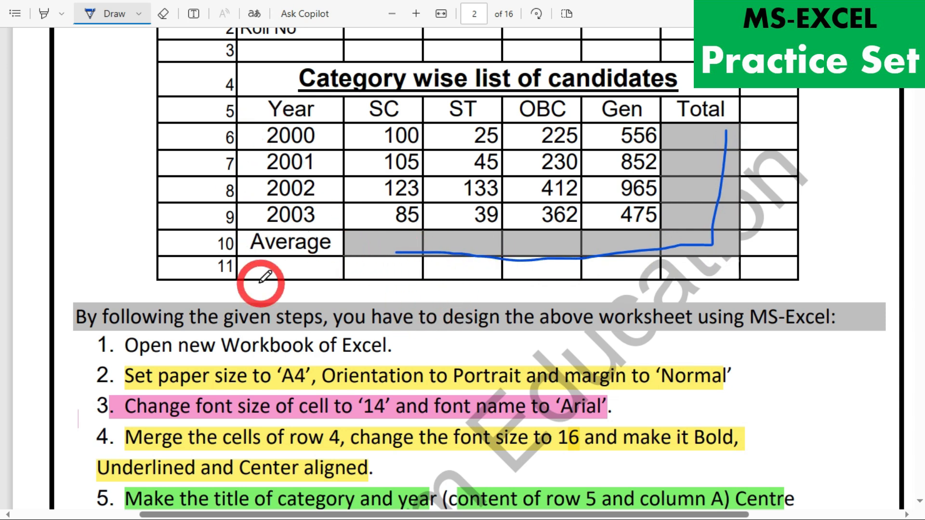
pyautogui.click(48, 14)
# - Switch to Excel and fill the Total column cells F6:F10 with grey
pyautogui.click(193, 519)
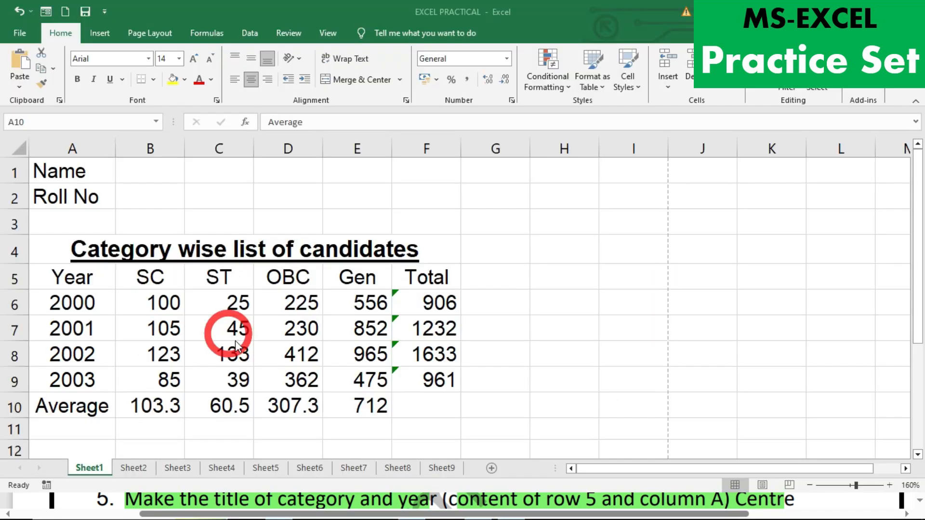
pyautogui.moveTo(424, 301); pyautogui.dragTo(433, 405)
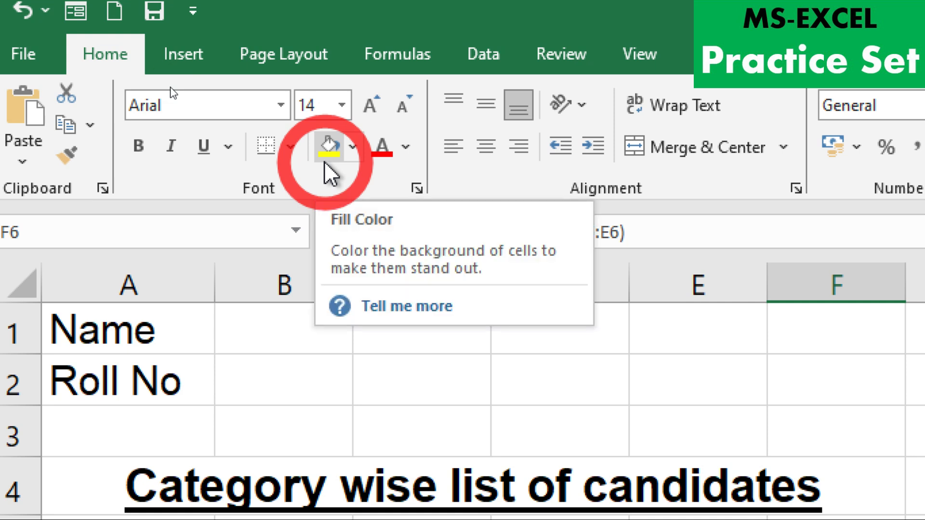
pyautogui.click(352, 155)
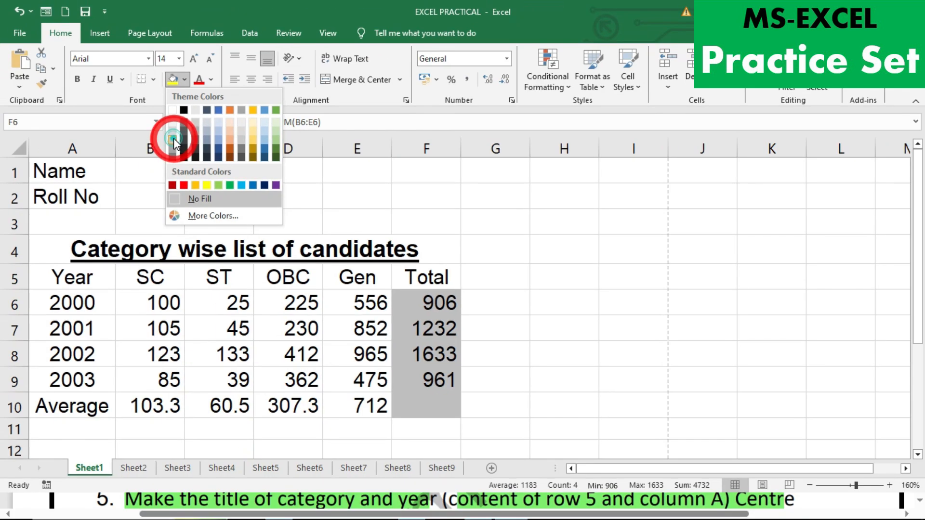
pyautogui.click(329, 267)
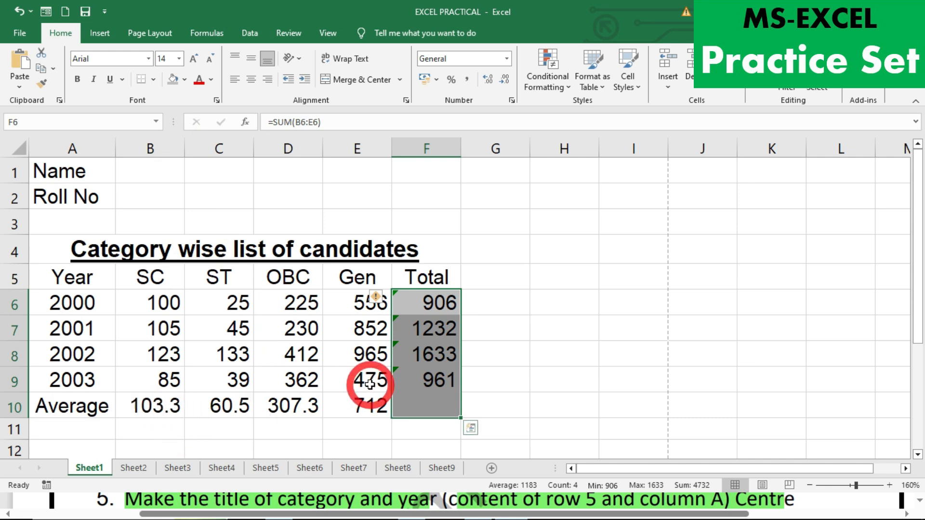
# - Compare with the sample worksheet in the PDF and fill the Average row cells B10:E10 with the same grey in Excel
pyautogui.hotkey('alt', 'Tab')
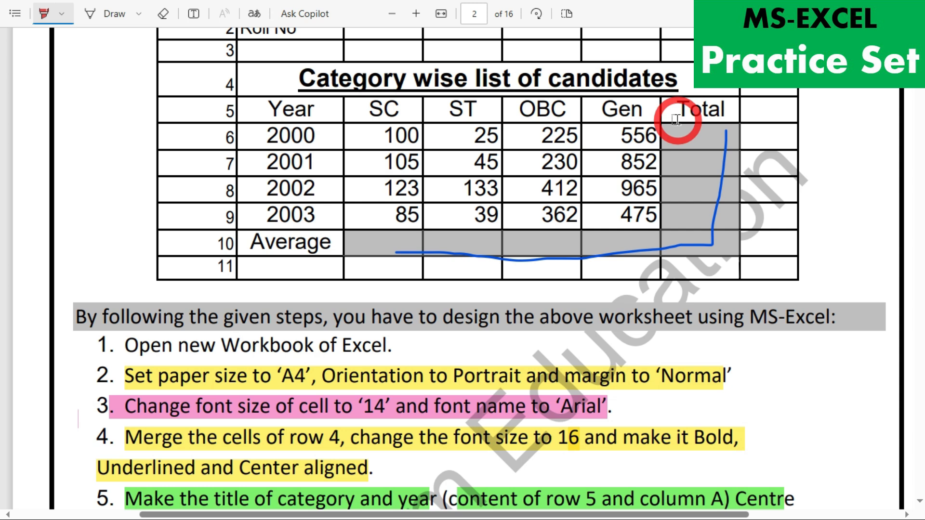
pyautogui.hotkey('alt', 'Tab')
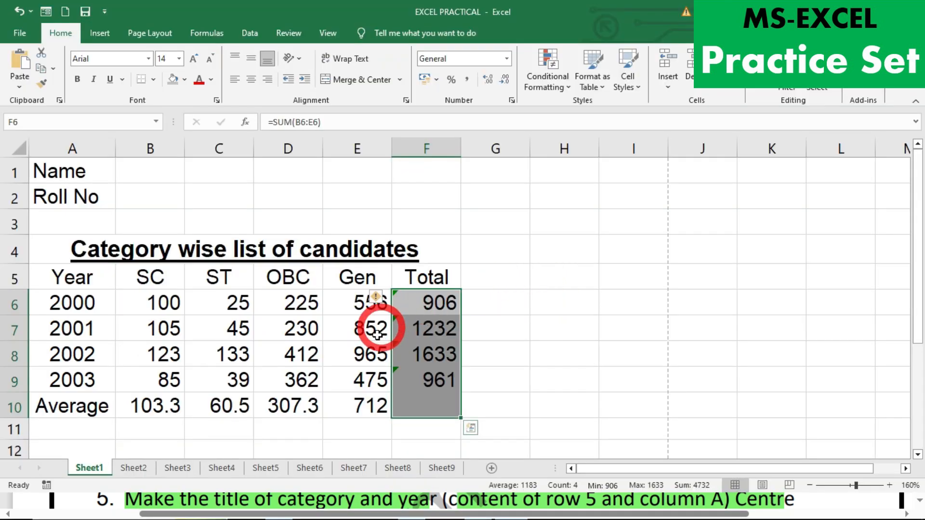
pyautogui.click(433, 273)
pyautogui.click(435, 309)
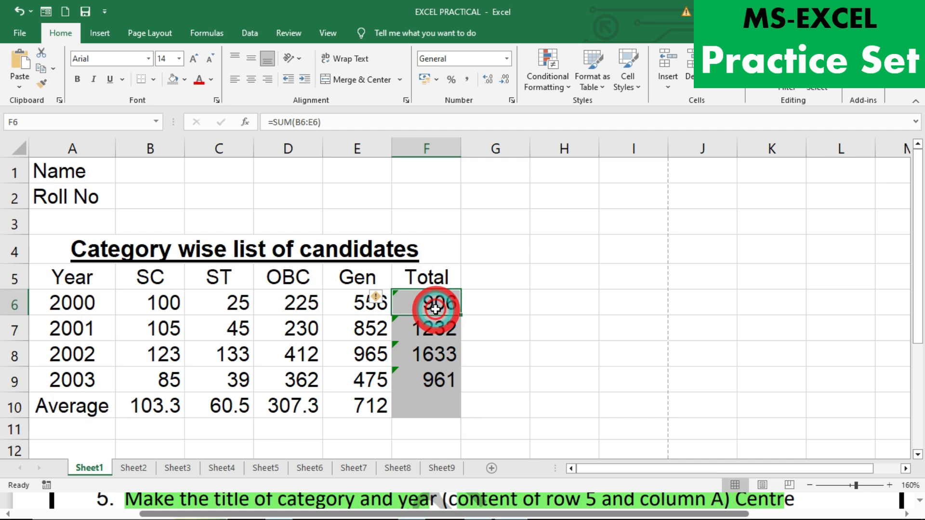
pyautogui.click(428, 274)
pyautogui.moveTo(147, 407); pyautogui.dragTo(375, 403)
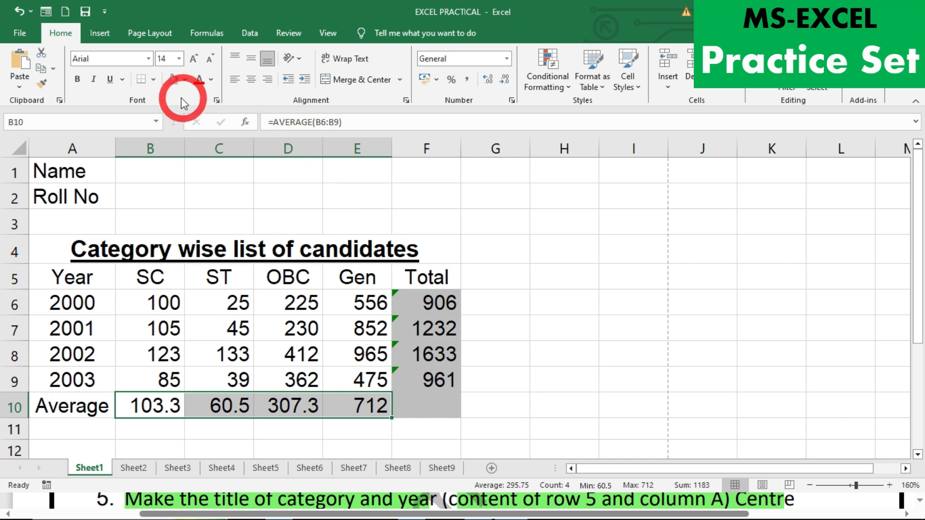
pyautogui.click(173, 82)
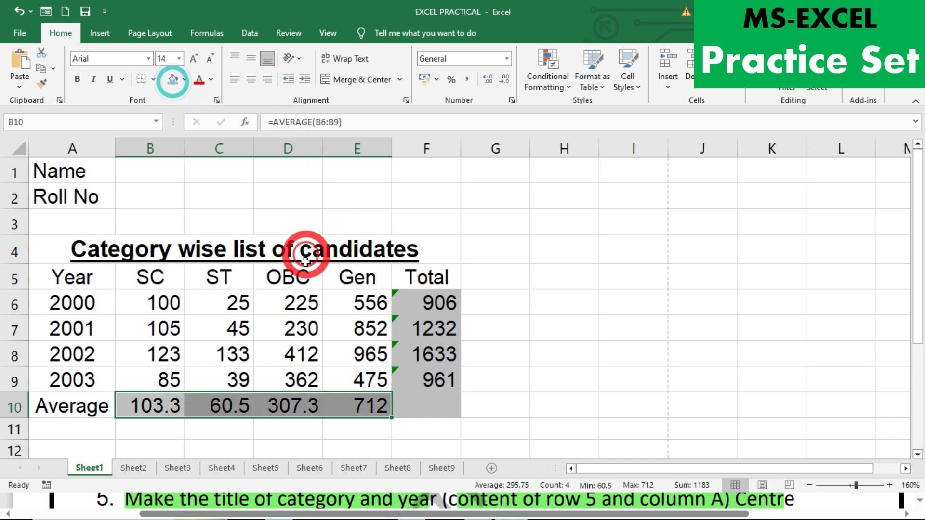
pyautogui.click(694, 336)
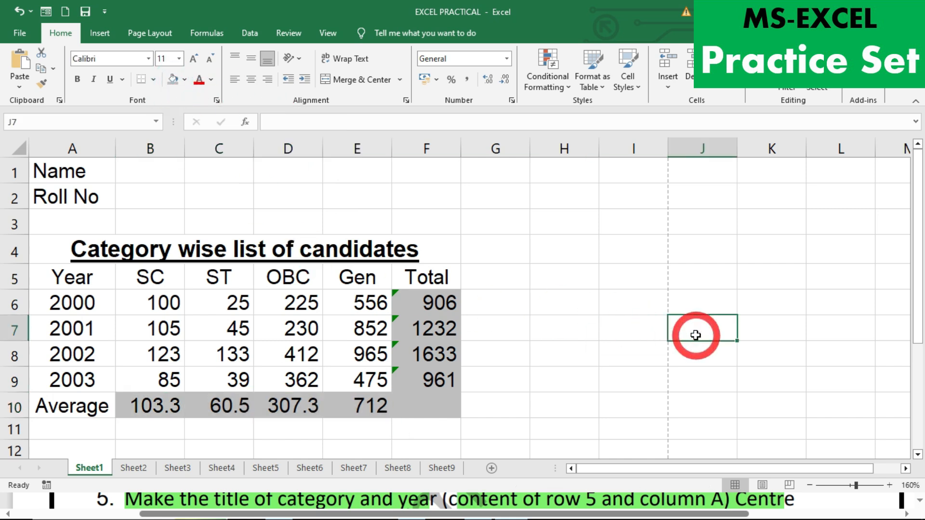
# - Switch to the PDF in Edge and highlight instruction 7, about creating the border, in yellow
pyautogui.hotkey('alt', 'Tab')
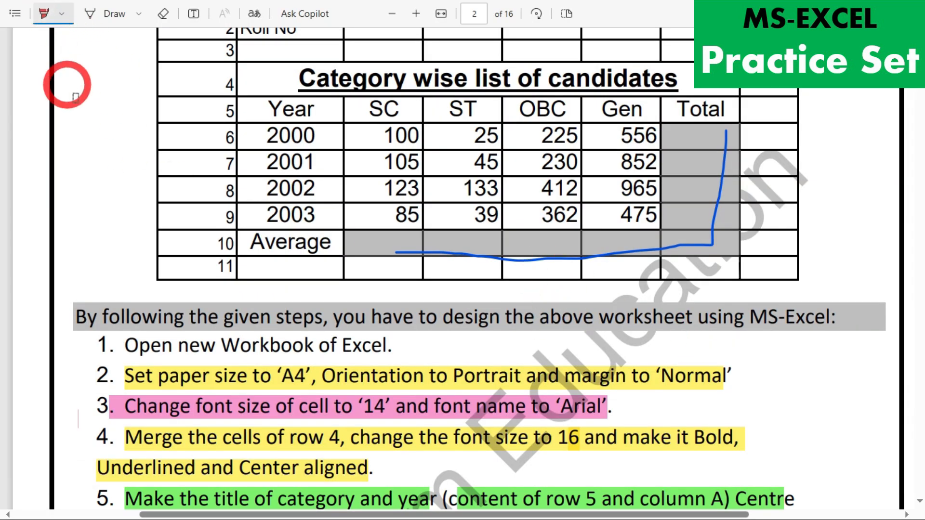
pyautogui.scroll(-1, 436, 306)
pyautogui.scroll(-6, 436, 305)
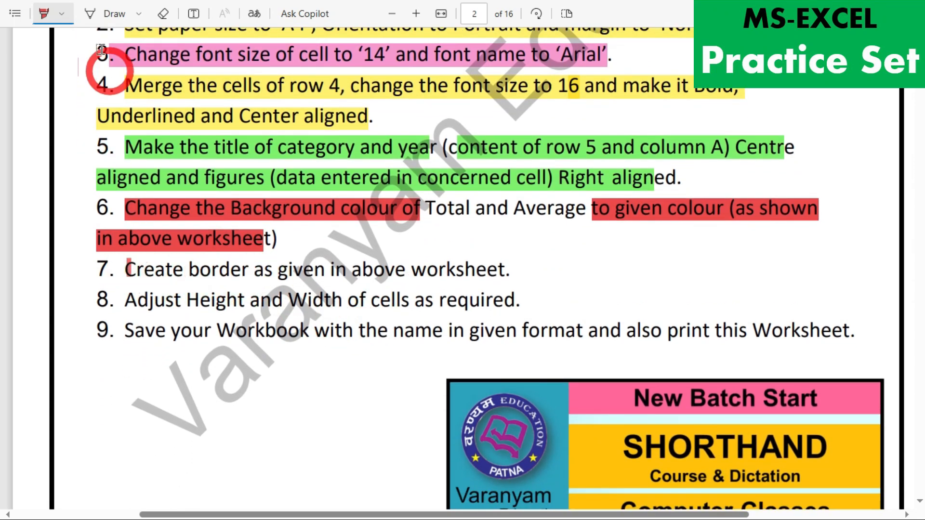
pyautogui.click(61, 14)
pyautogui.click(75, 66)
pyautogui.click(129, 270)
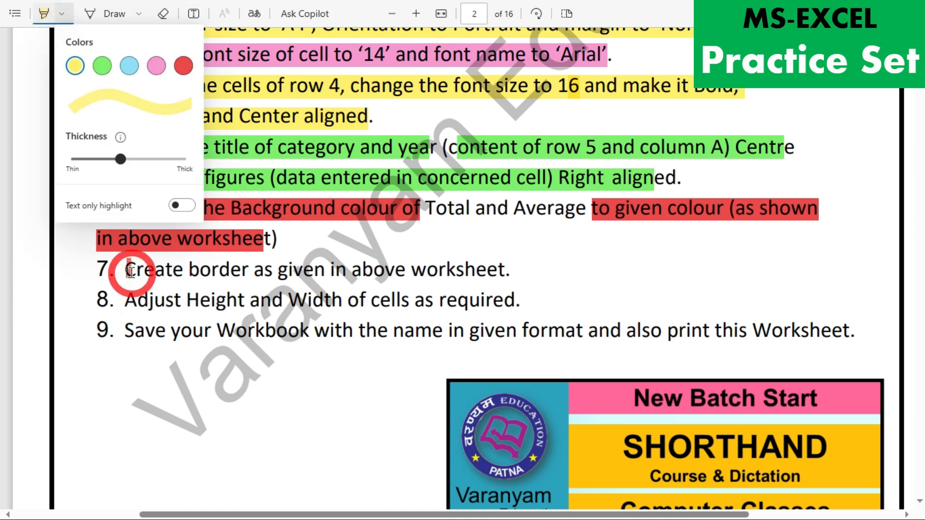
pyautogui.moveTo(134, 270); pyautogui.dragTo(489, 272)
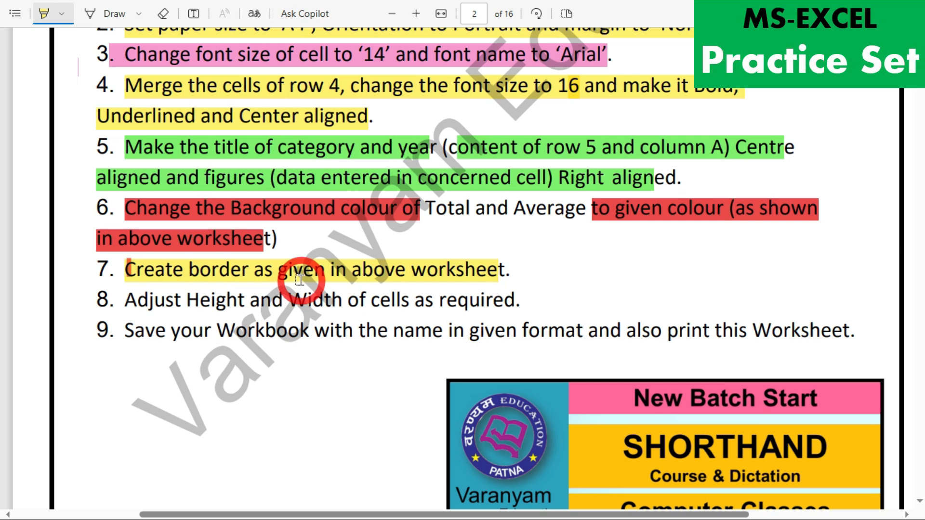
# - Switch to Excel and check Sheet1 in the print preview, then return to the worksheet
pyautogui.hotkey('alt', 'Tab')
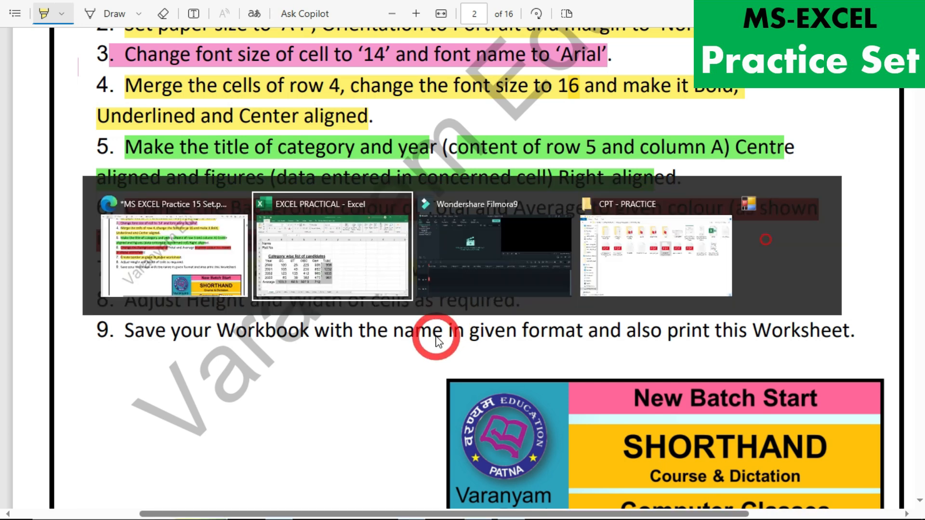
pyautogui.click(495, 246)
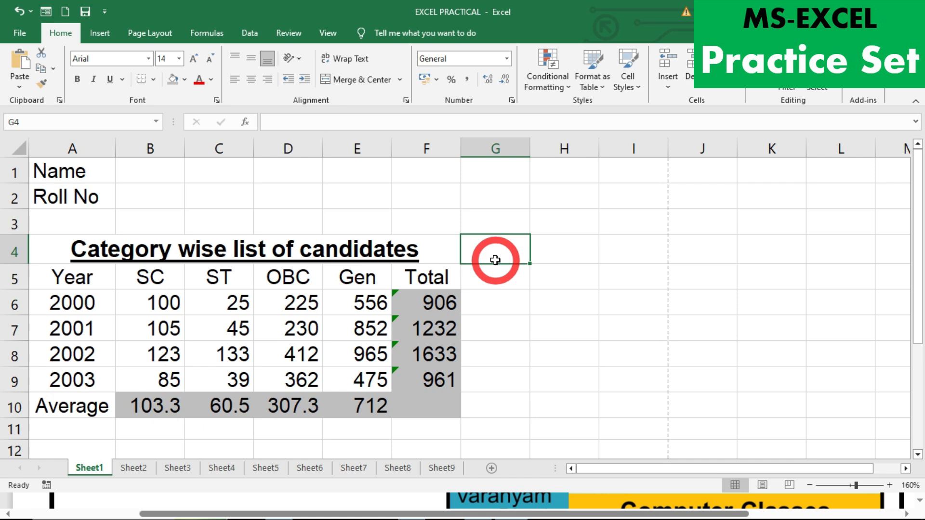
pyautogui.click(22, 31)
pyautogui.click(49, 299)
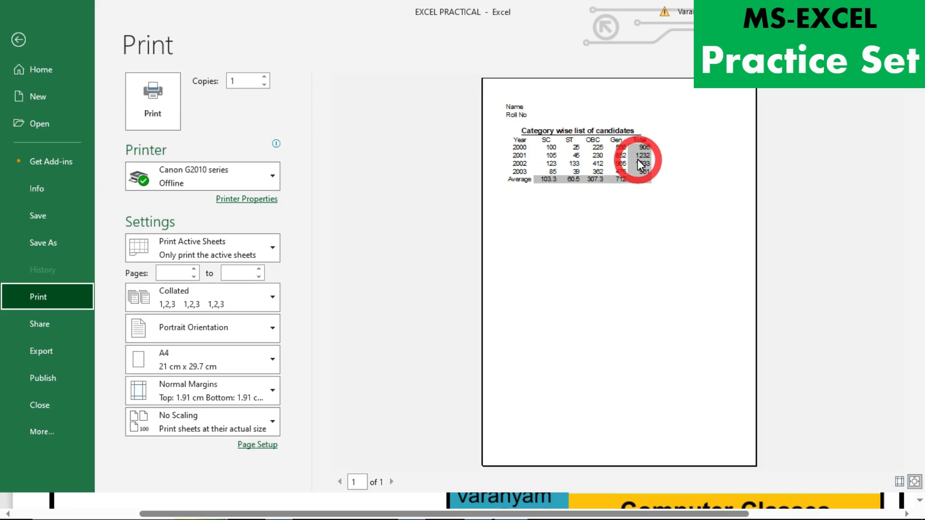
pyautogui.press('Escape')
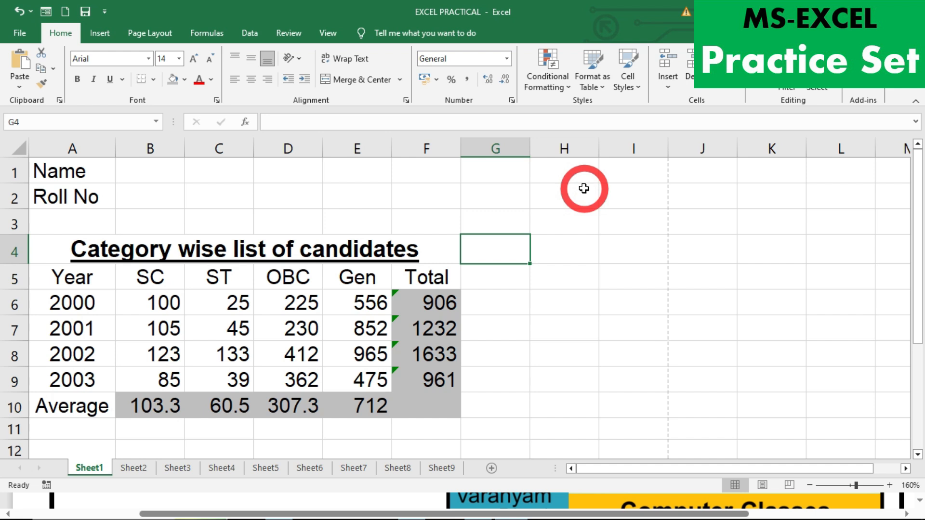
# - Apply All Borders to the cell range A1:G11
pyautogui.moveTo(84, 178); pyautogui.dragTo(495, 426)
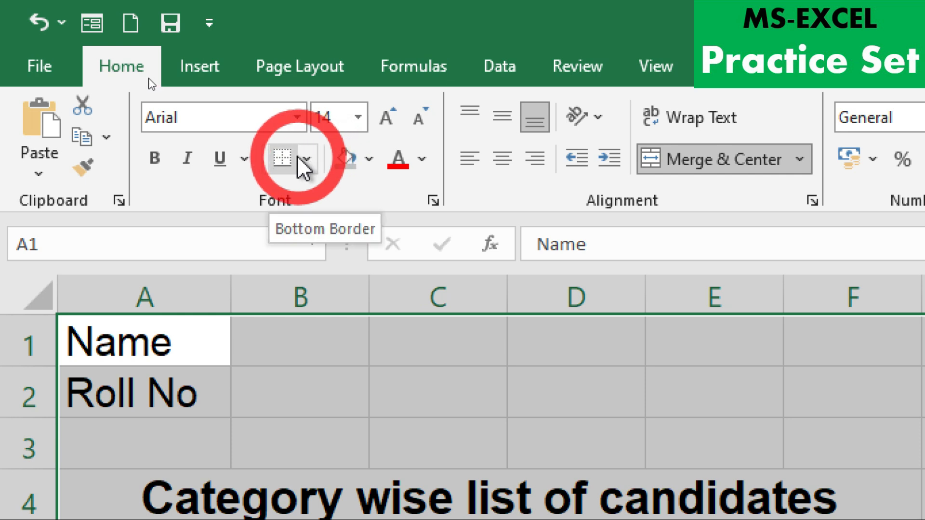
pyautogui.click(311, 160)
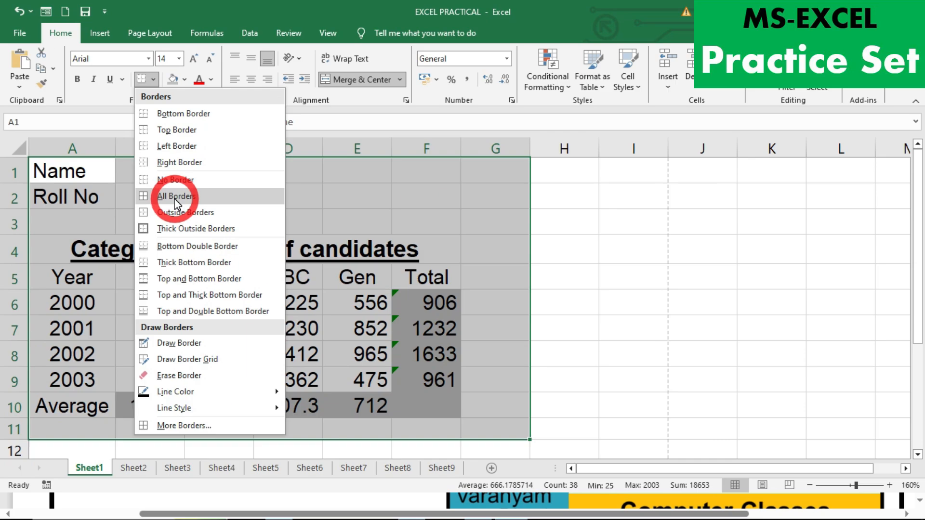
pyautogui.click(176, 202)
pyautogui.click(595, 257)
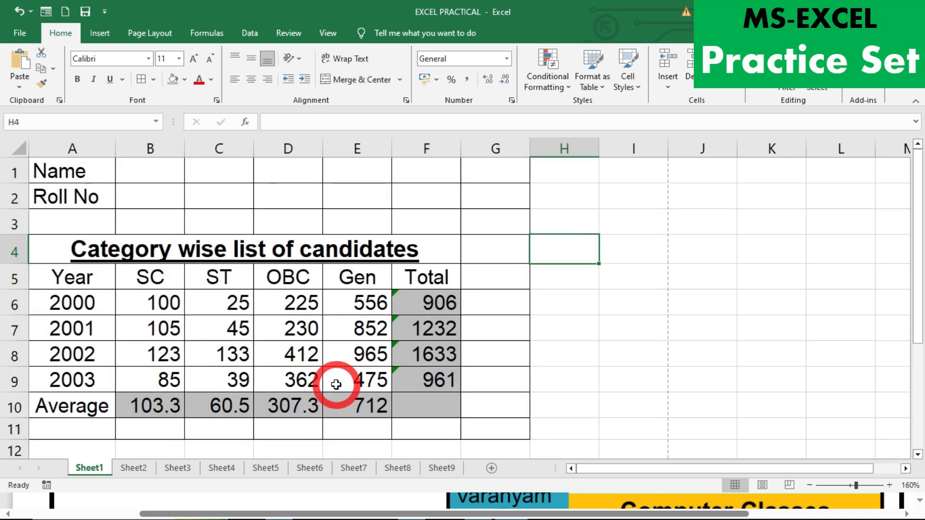
# - Switch to the PDF in Edge and highlight instruction 8, about cell height and width, in light blue
pyautogui.hotkey('alt', 'Tab')
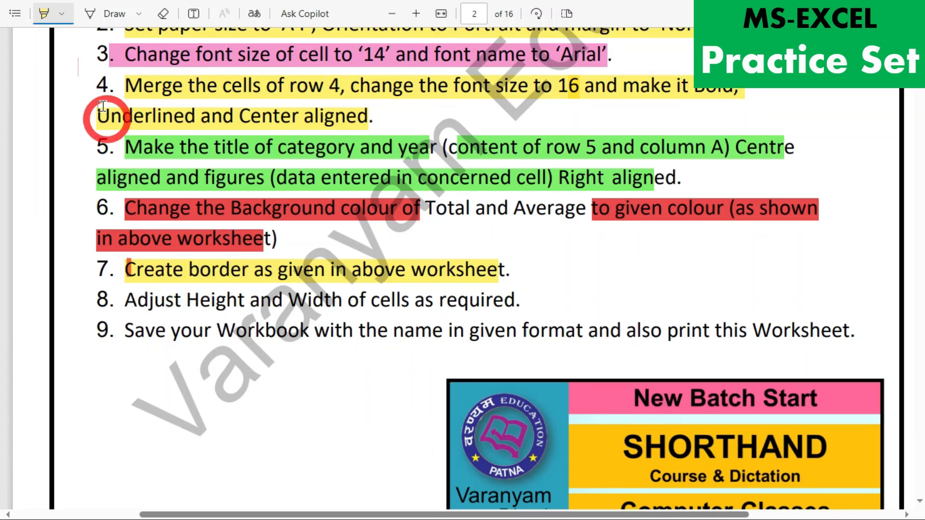
pyautogui.click(61, 15)
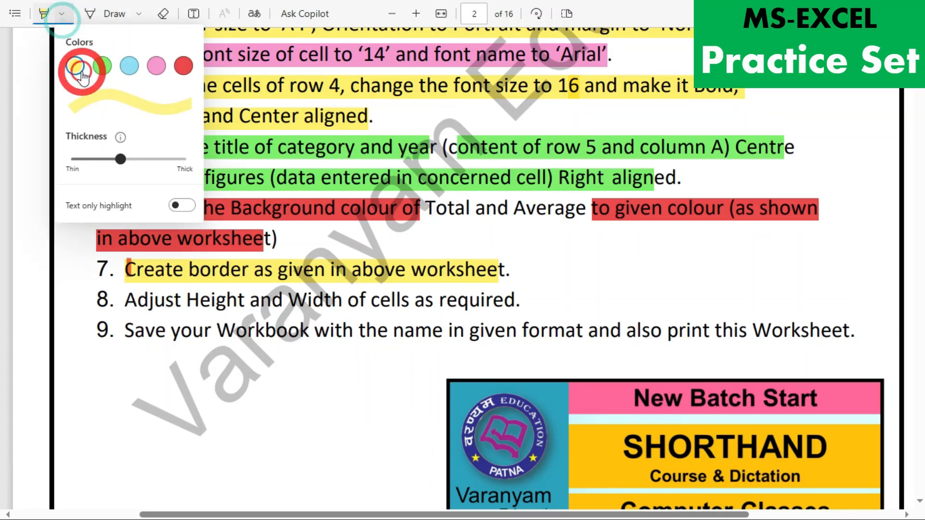
pyautogui.click(129, 65)
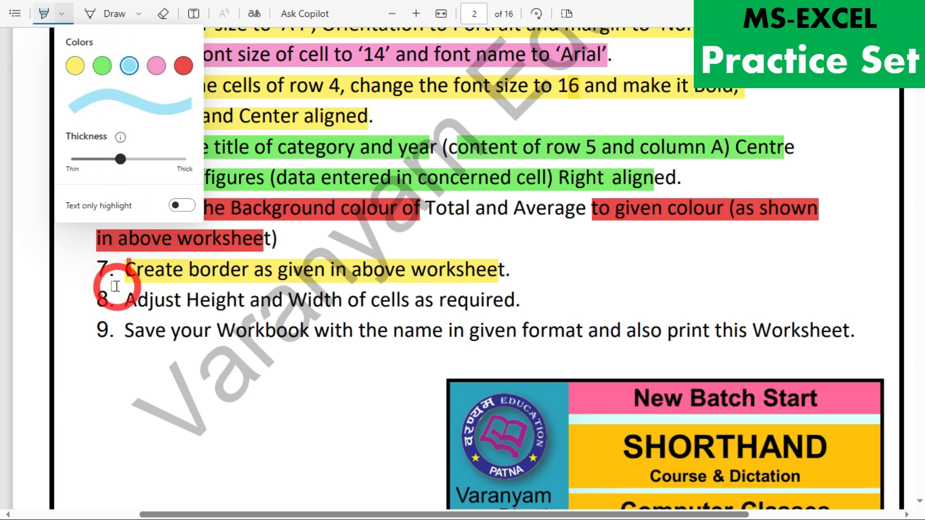
pyautogui.moveTo(130, 297); pyautogui.dragTo(514, 305)
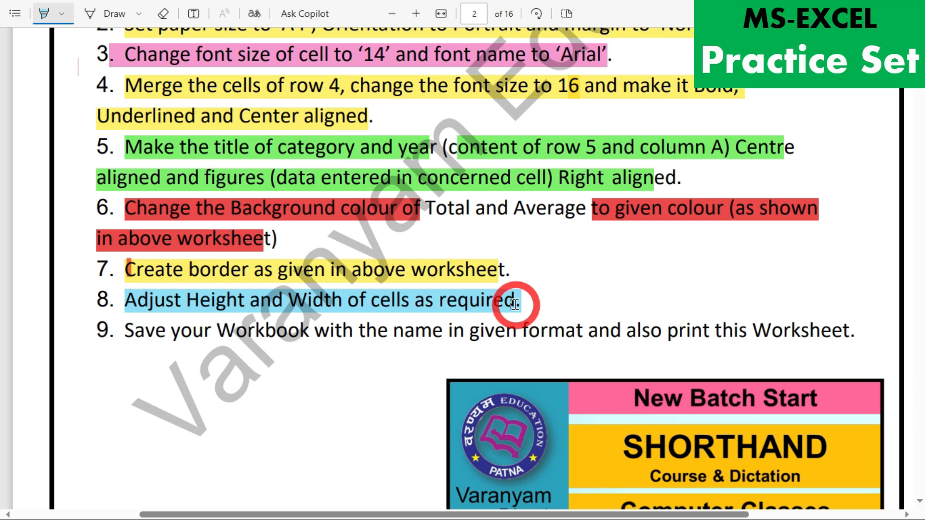
# - Switch to Excel and widen column A slightly to give the Year and Average labels more room
pyautogui.hotkey('alt', 'Tab')
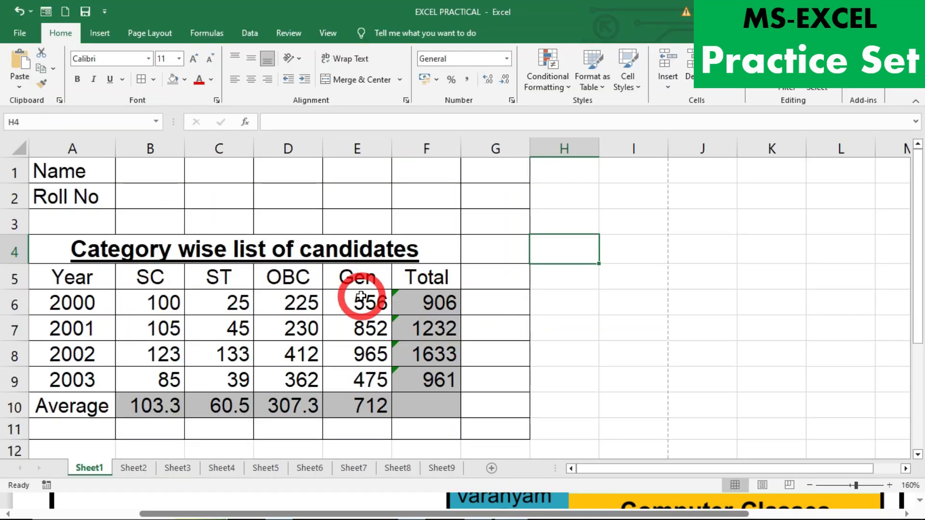
pyautogui.moveTo(73, 173); pyautogui.dragTo(77, 202)
pyautogui.moveTo(67, 271); pyautogui.dragTo(31, 402)
pyautogui.moveTo(115, 143)
pyautogui.mouseDown()
pyautogui.moveTo(95, 144)
pyautogui.moveTo(123, 149)
pyautogui.mouseUp()
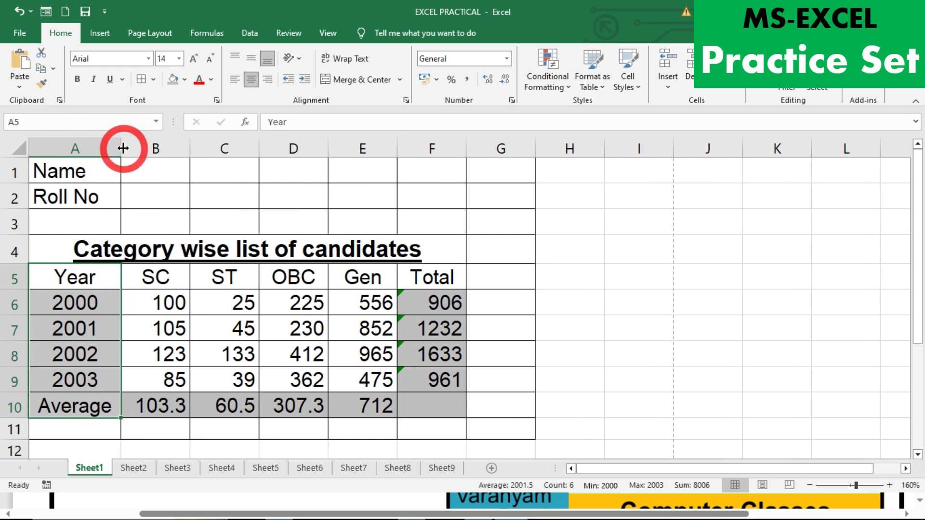
pyautogui.click(207, 294)
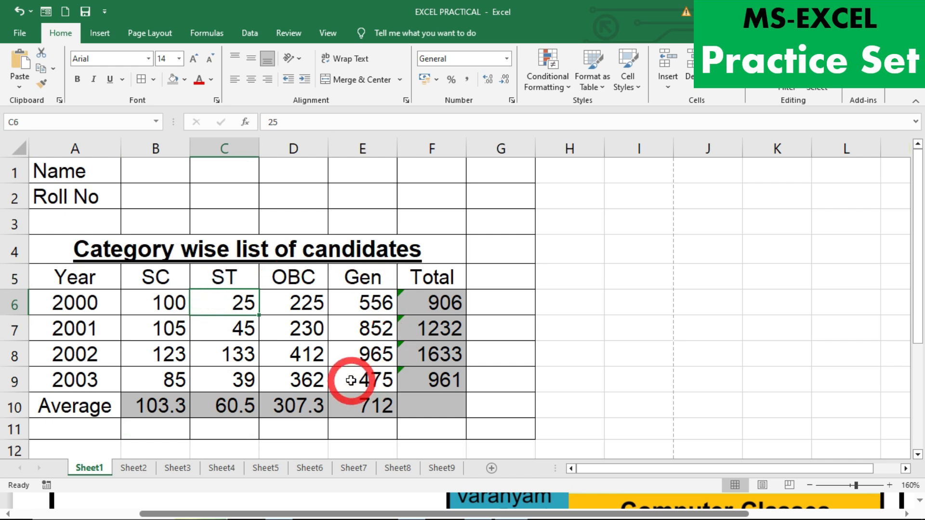
# - Increase the height of title row 4 slightly and middle-align its title vertically
pyautogui.click(68, 243)
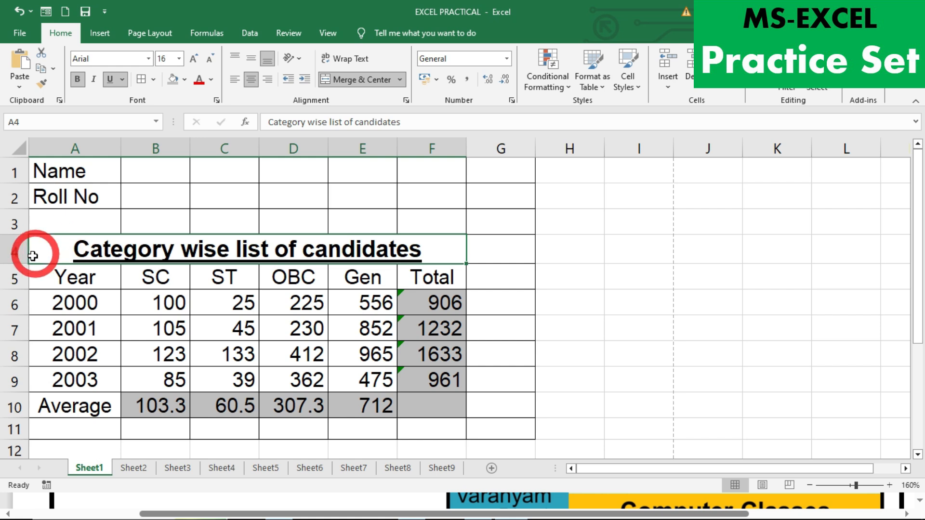
pyautogui.moveTo(15, 263); pyautogui.dragTo(15, 274)
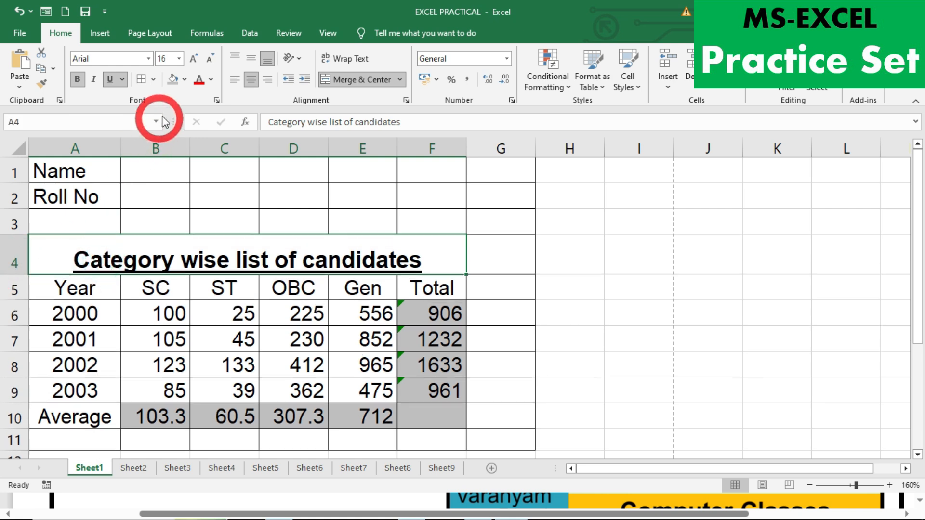
pyautogui.click(248, 60)
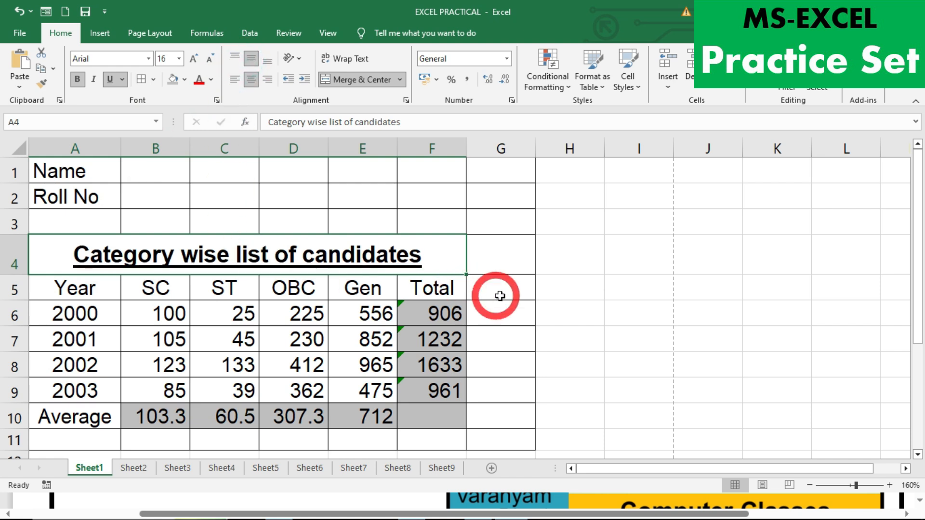
pyautogui.click(646, 326)
# - Switch to the PDF in Edge, highlight instruction 9, about saving and printing, in yellow, and turn off the highlighter
pyautogui.hotkey('alt', 'Tab')
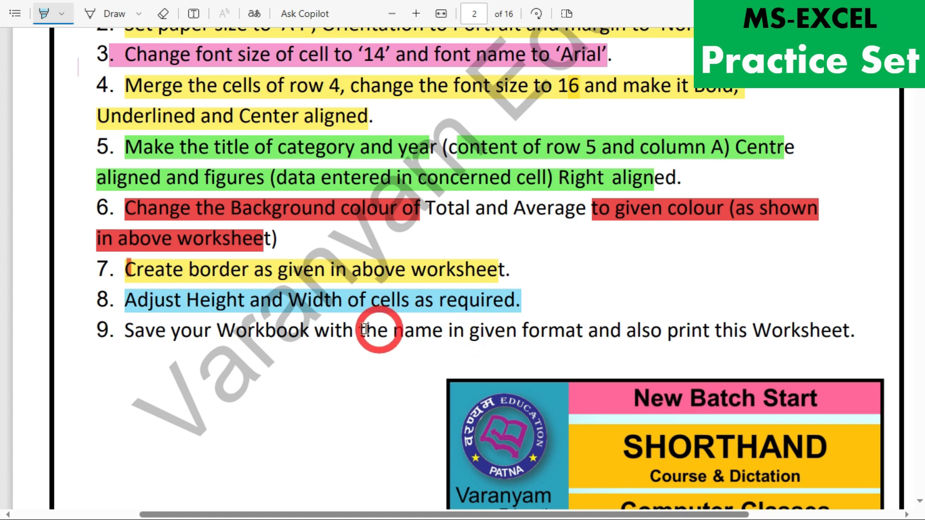
pyautogui.click(63, 13)
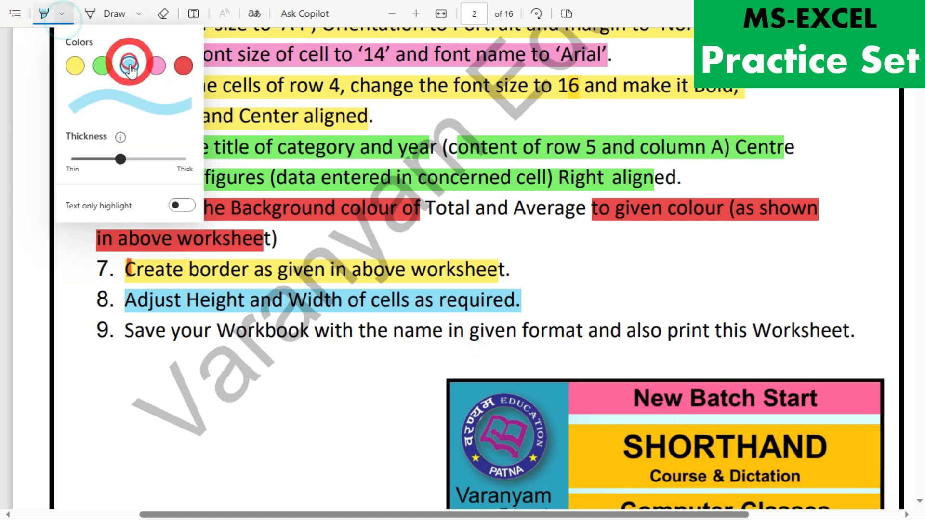
pyautogui.click(74, 65)
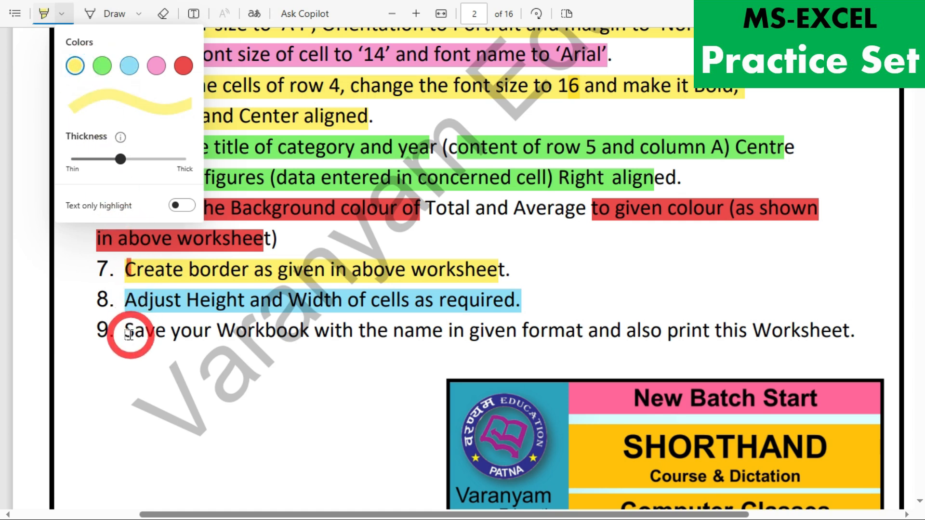
pyautogui.moveTo(126, 333); pyautogui.dragTo(837, 332)
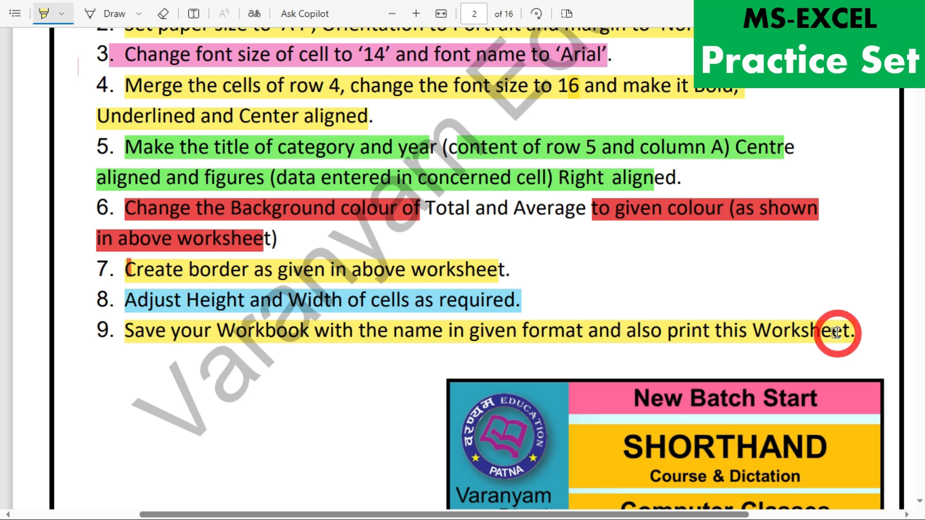
pyautogui.click(53, 15)
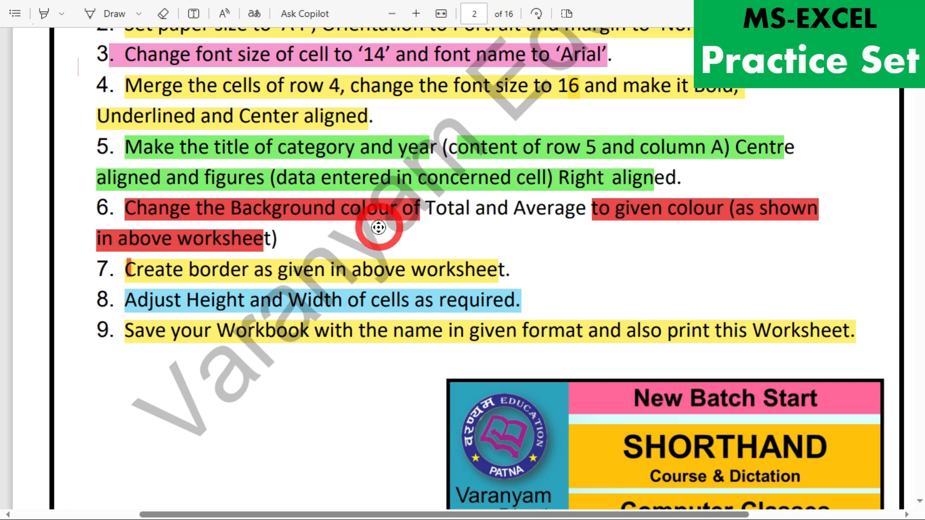
# - Examine the Question 2 sample worksheet on page 3 of the PDF and switch back to Excel
pyautogui.scroll(-10, 378, 241)
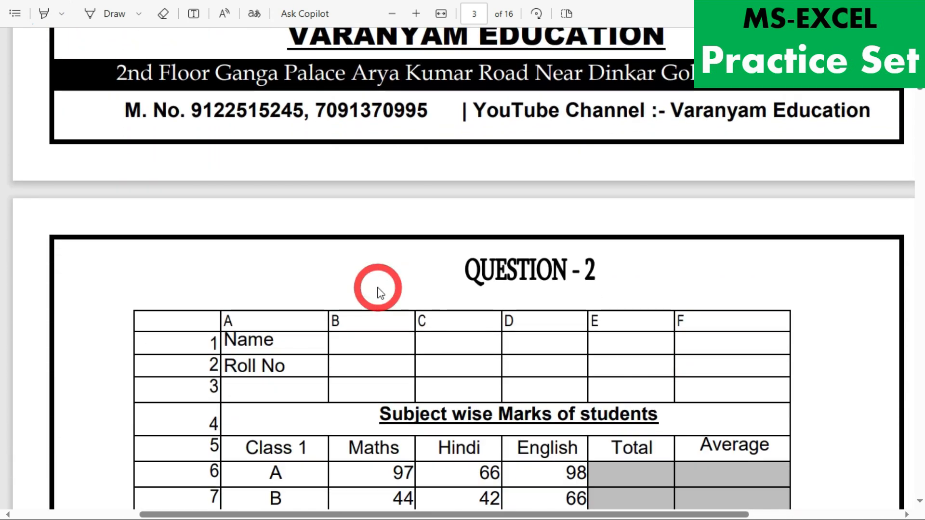
pyautogui.scroll(-3, 374, 240)
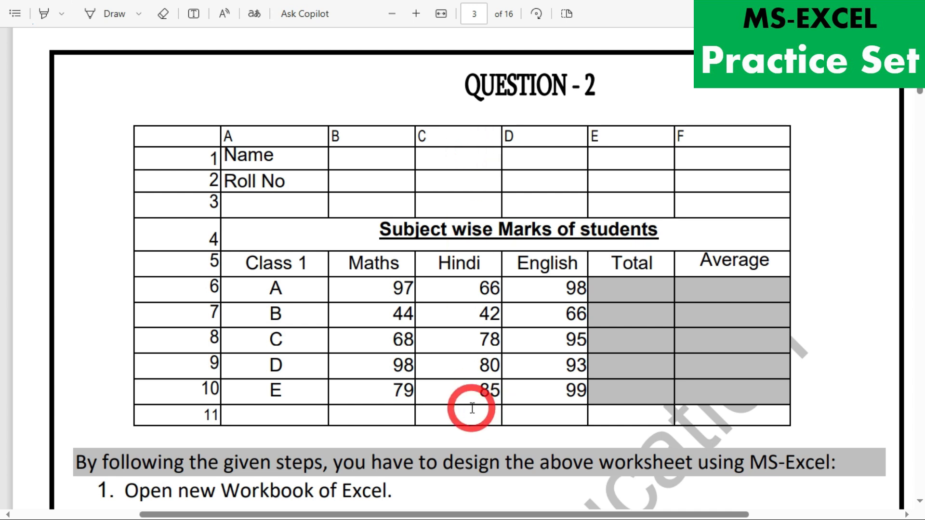
pyautogui.hotkey('alt', 'Tab')
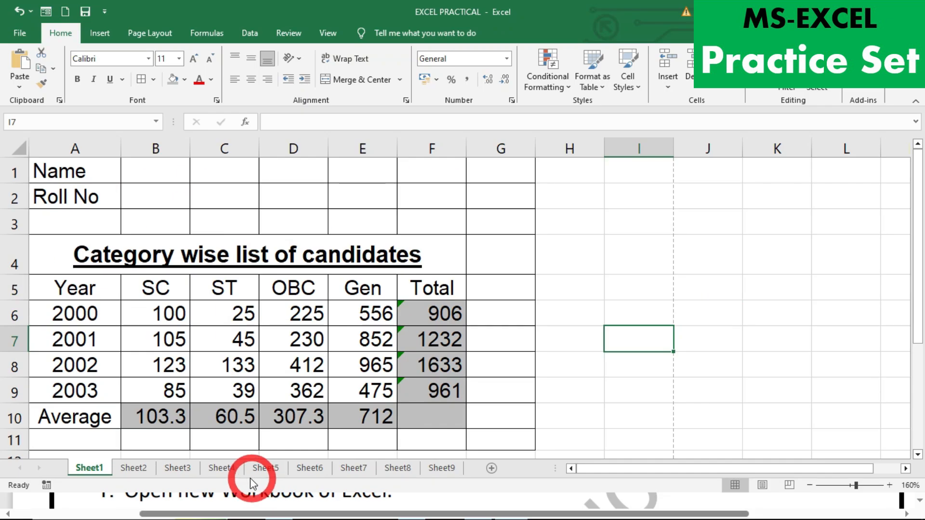
# - Open Sheet2 and look over its Subject wise Marks of students table
pyautogui.click(137, 469)
pyautogui.click(126, 367)
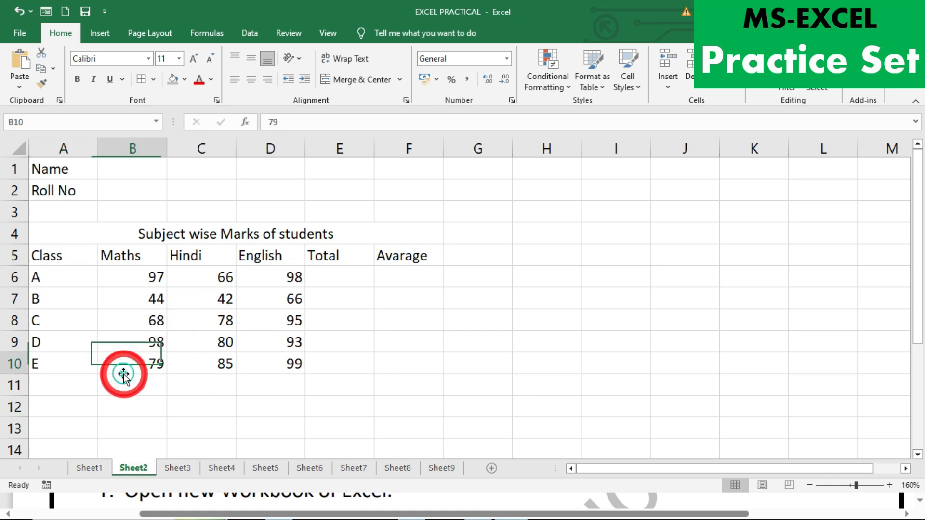
pyautogui.click(52, 169)
pyautogui.moveTo(53, 168); pyautogui.dragTo(393, 418)
pyautogui.scroll(2, 351, 414)
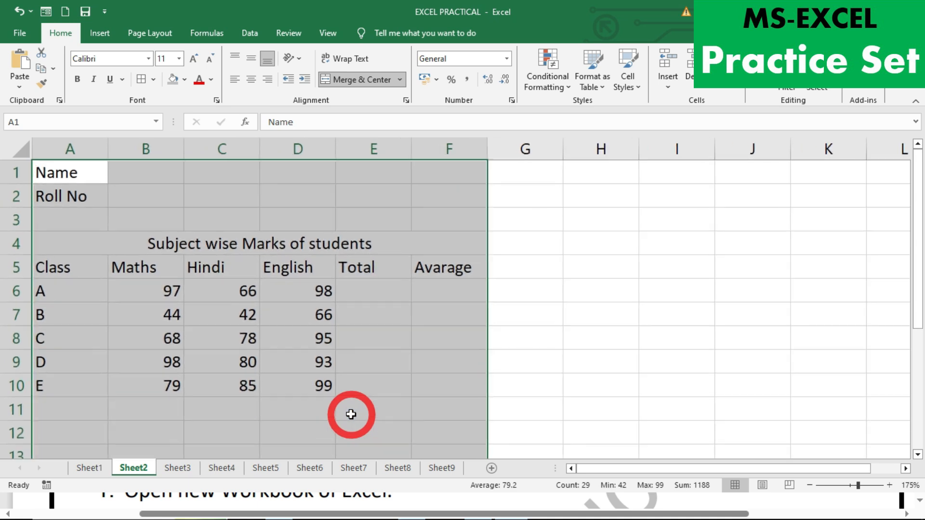
pyautogui.click(270, 397)
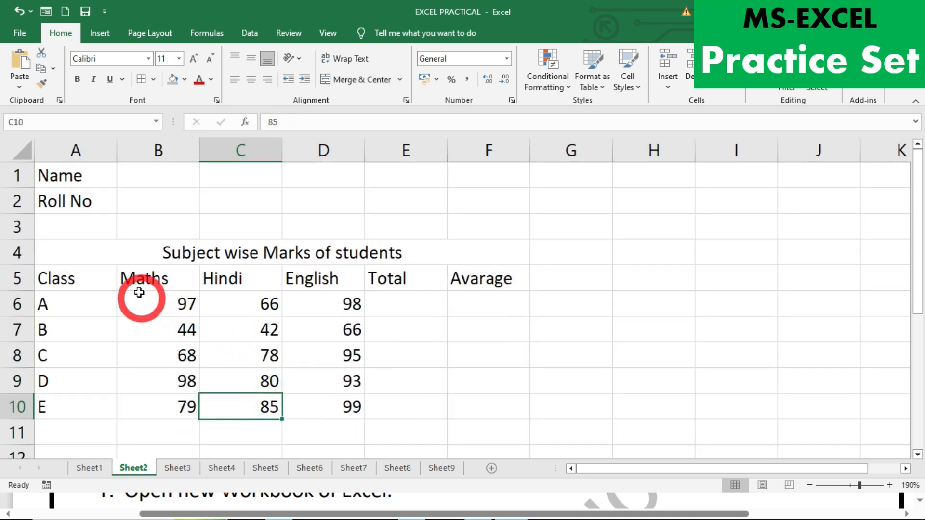
# - Switch to the PDF in Edge and compare Question 2's sample worksheet and instructions with those of Question 1 and Sheet2
pyautogui.hotkey('alt', 'Tab')
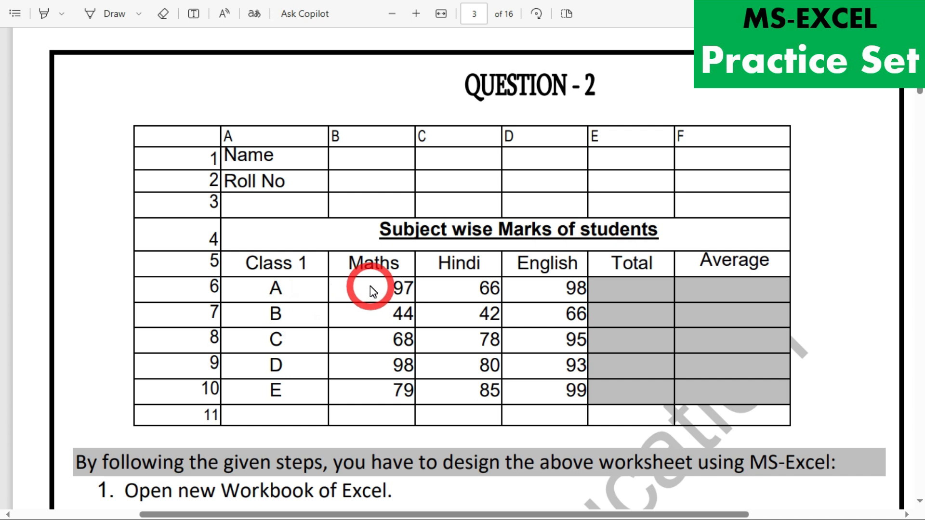
pyautogui.hotkey('alt', 'Tab')
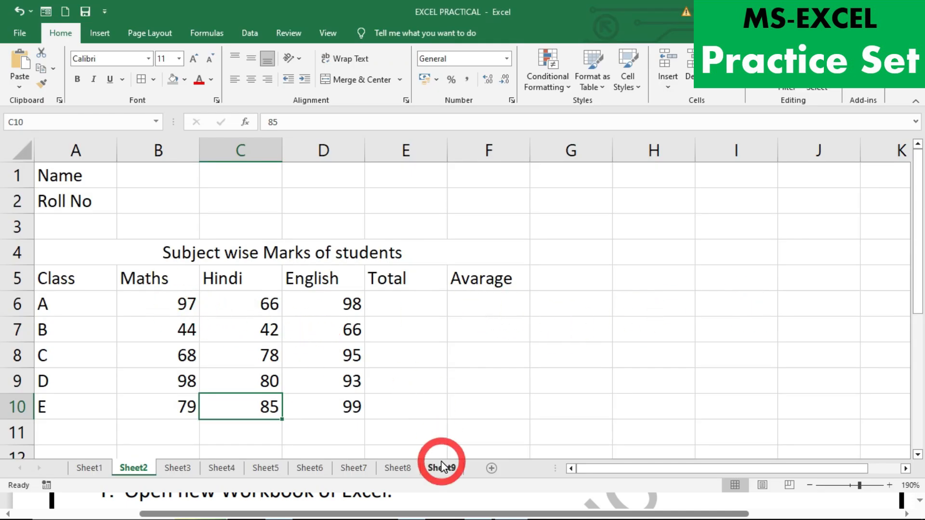
pyautogui.hotkey('alt', 'Tab')
pyautogui.scroll(-5, 399, 349)
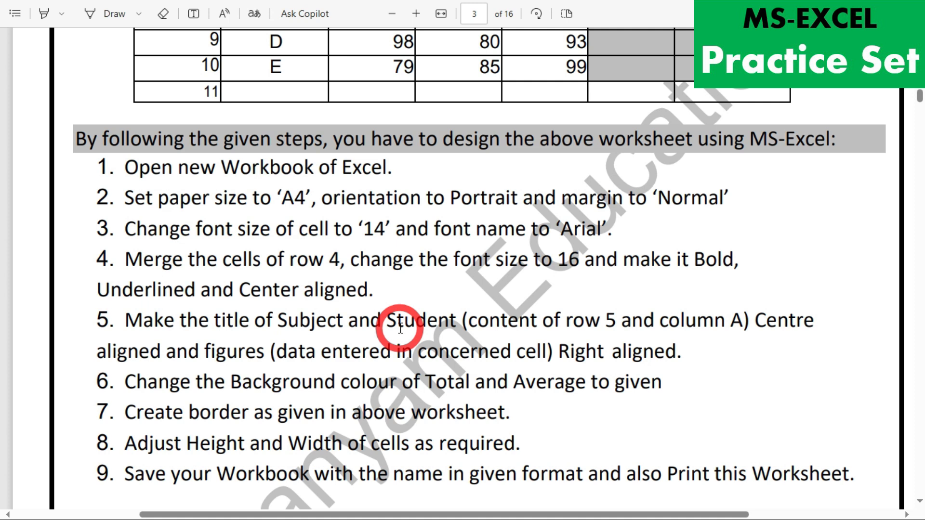
pyautogui.middleClick(400, 328)
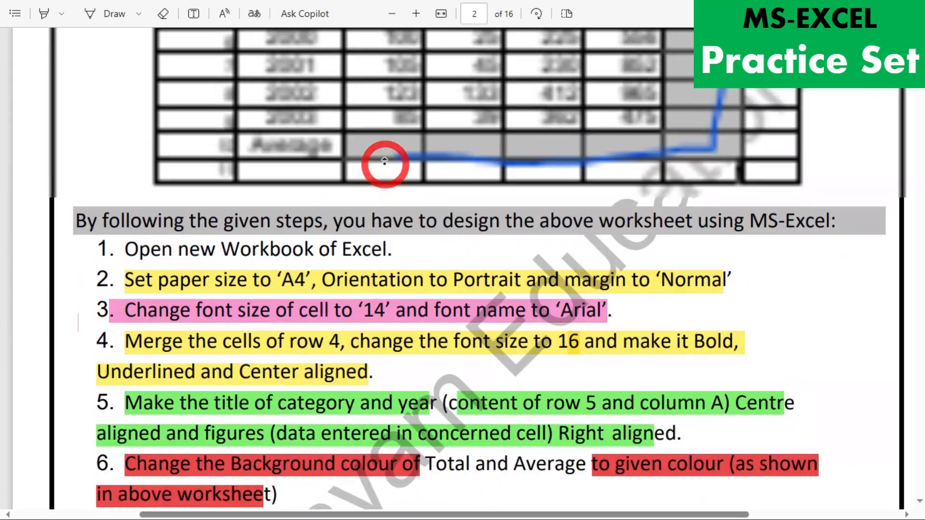
pyautogui.middleClick(382, 241)
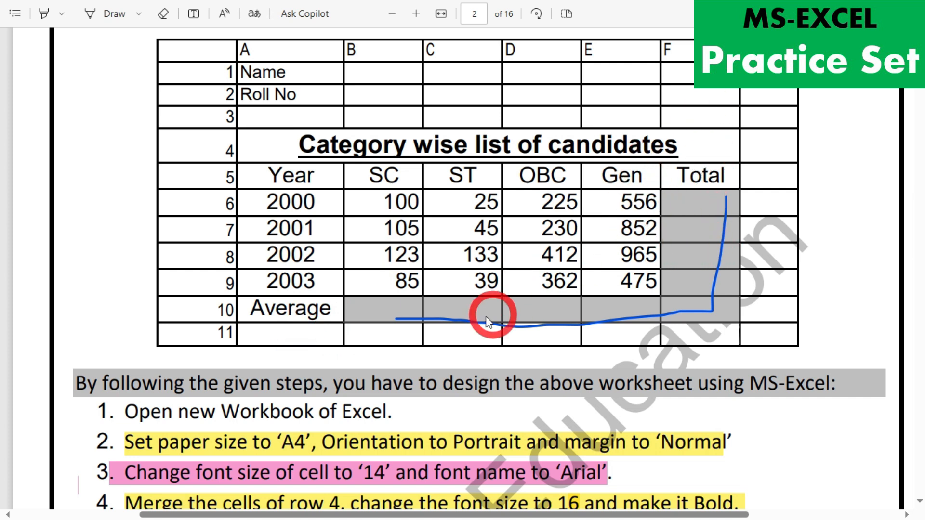
pyautogui.scroll(-20, 392, 378)
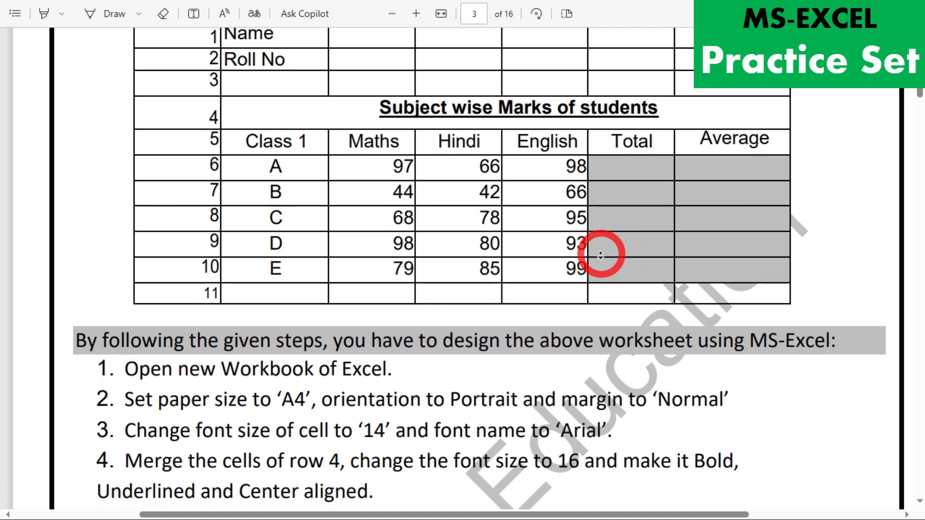
# - Highlight Question 2's instruction 2, about paper size, orientation and margin, in yellow
pyautogui.scroll(-2, 612, 258)
pyautogui.click(46, 13)
pyautogui.moveTo(131, 335); pyautogui.dragTo(732, 336)
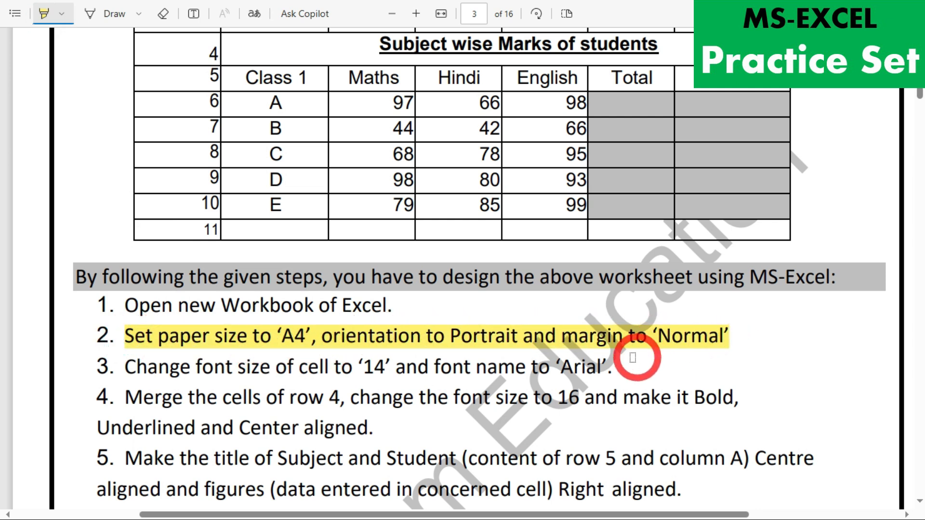
# - Switch to Excel and set Sheet2's page to Normal margins, Portrait orientation and A4 paper size
pyautogui.hotkey('alt', 'Tab')
pyautogui.click(150, 33)
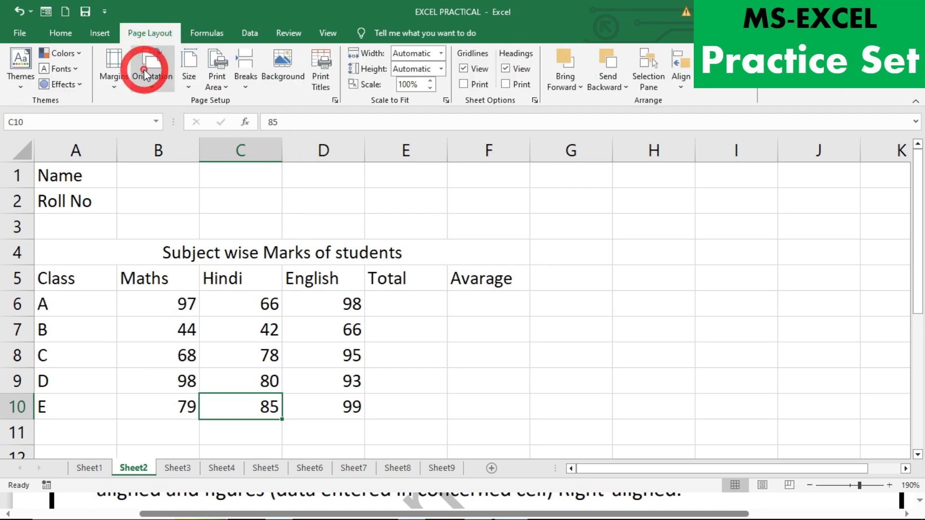
pyautogui.click(126, 88)
pyautogui.click(139, 169)
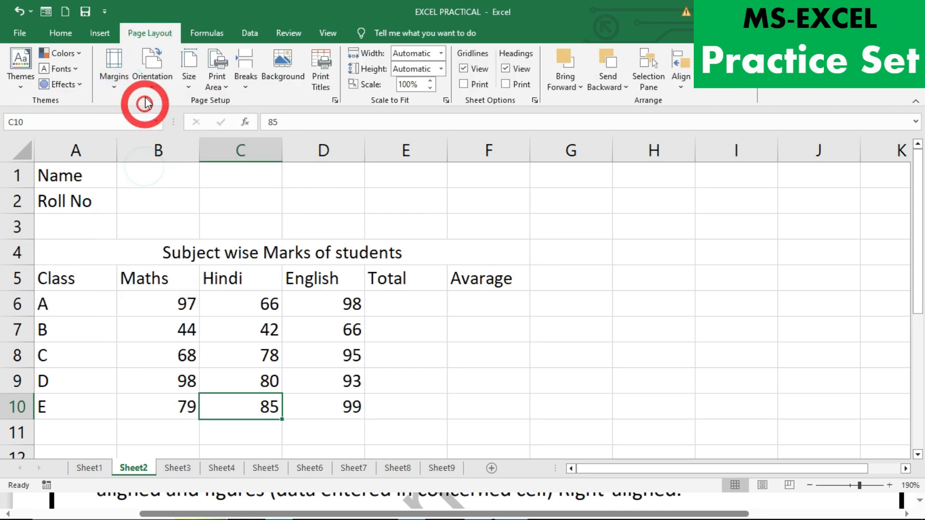
pyautogui.click(152, 81)
pyautogui.click(181, 114)
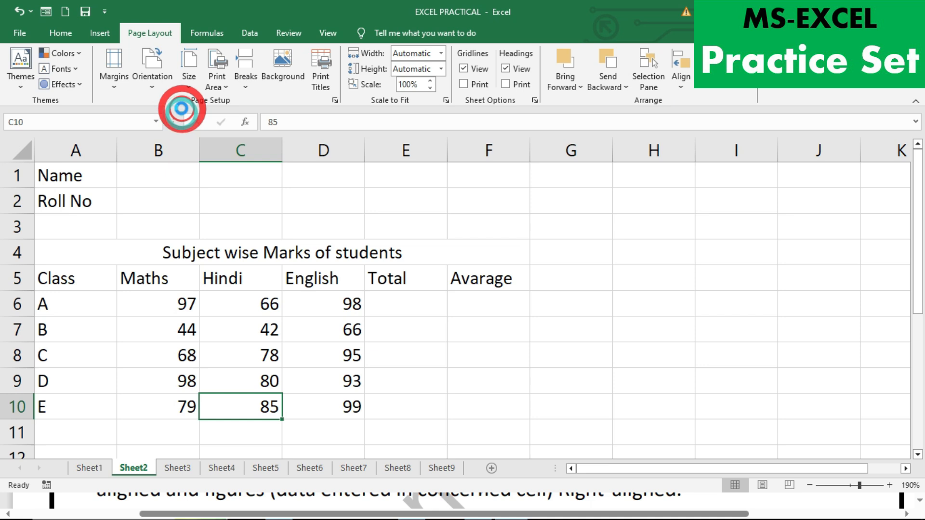
pyautogui.click(190, 79)
pyautogui.click(224, 132)
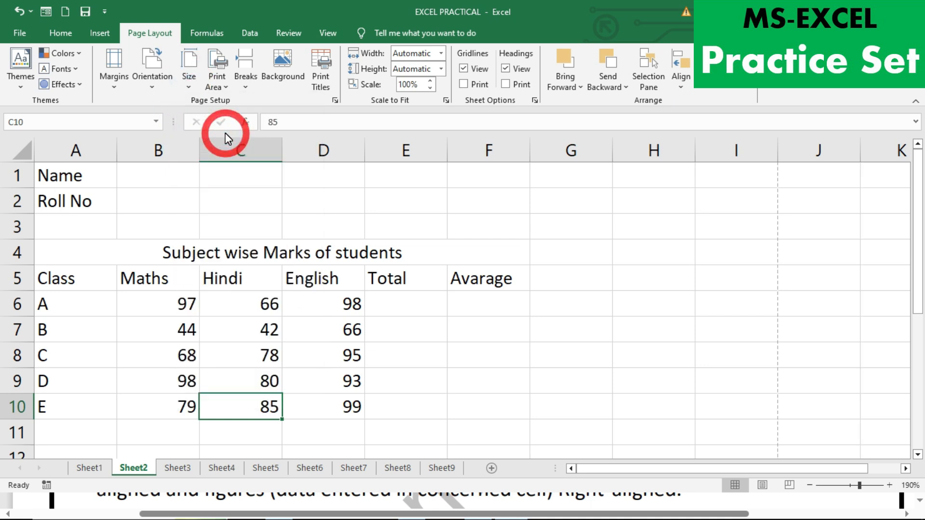
pyautogui.click(67, 32)
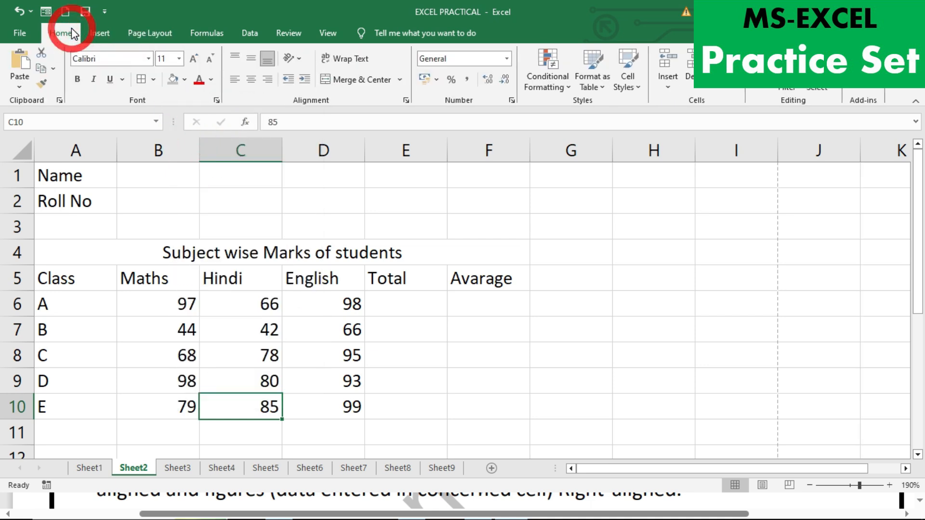
# - Switch to the PDF in Edge and highlight instruction 3, about font size 14 and Arial, in pink
pyautogui.hotkey('alt', 'Tab')
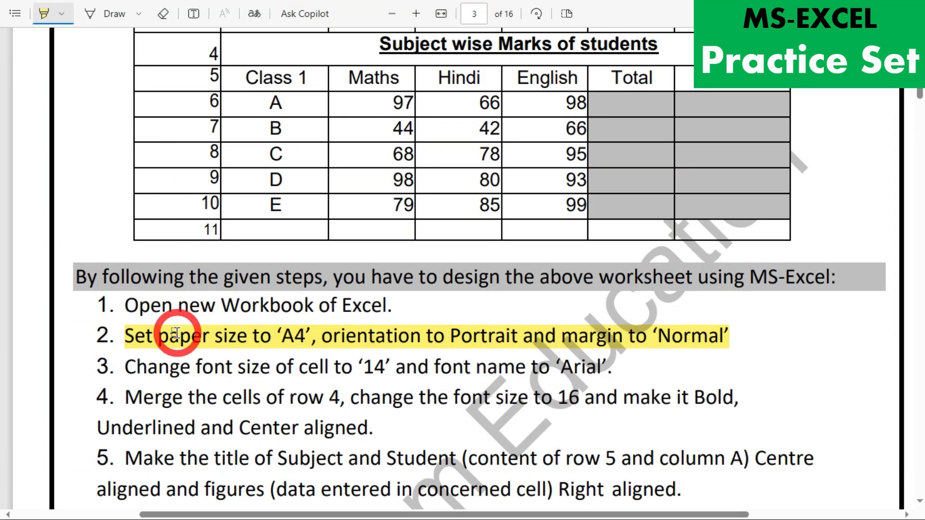
pyautogui.click(62, 19)
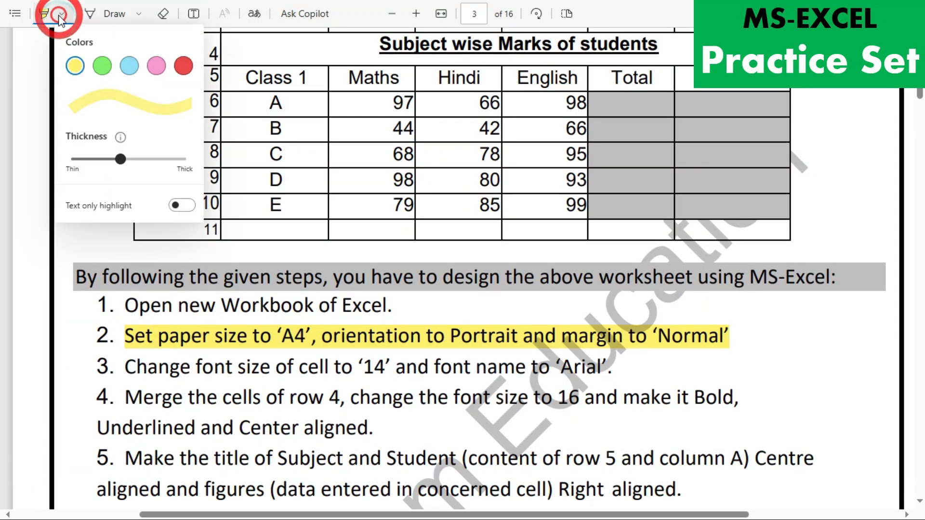
pyautogui.click(156, 66)
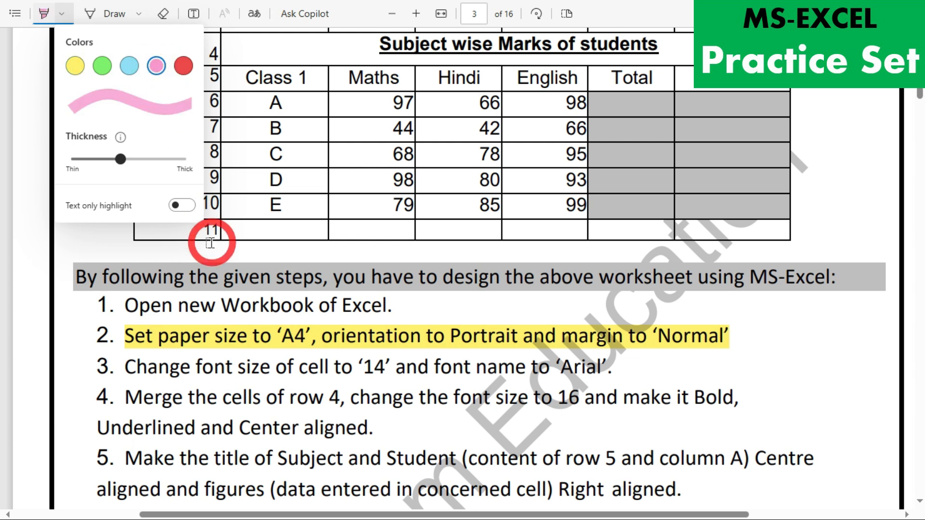
pyautogui.click(126, 364)
pyautogui.moveTo(125, 366); pyautogui.dragTo(592, 366)
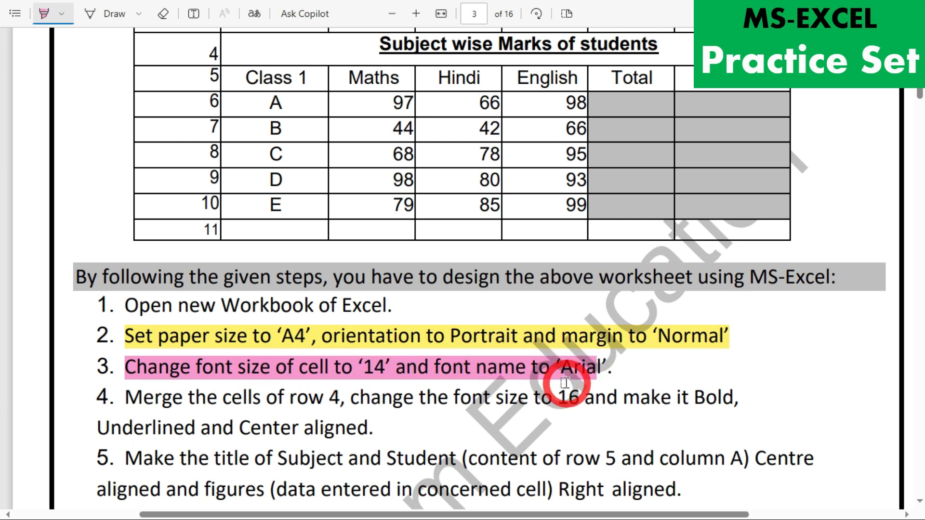
# - Switch to Excel and set the font of cells A1:G11 on Sheet2 to Arial, size 14
pyautogui.hotkey('alt', 'Tab')
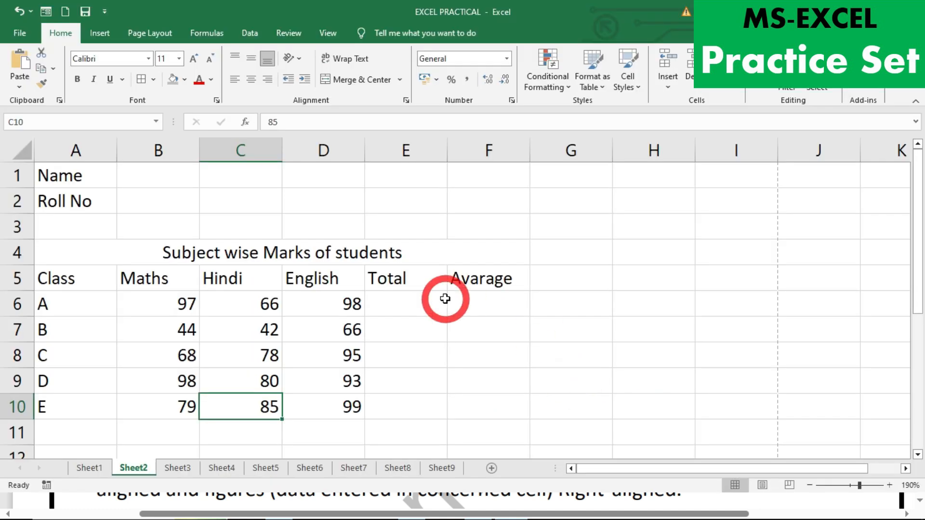
pyautogui.moveTo(85, 182); pyautogui.dragTo(571, 426)
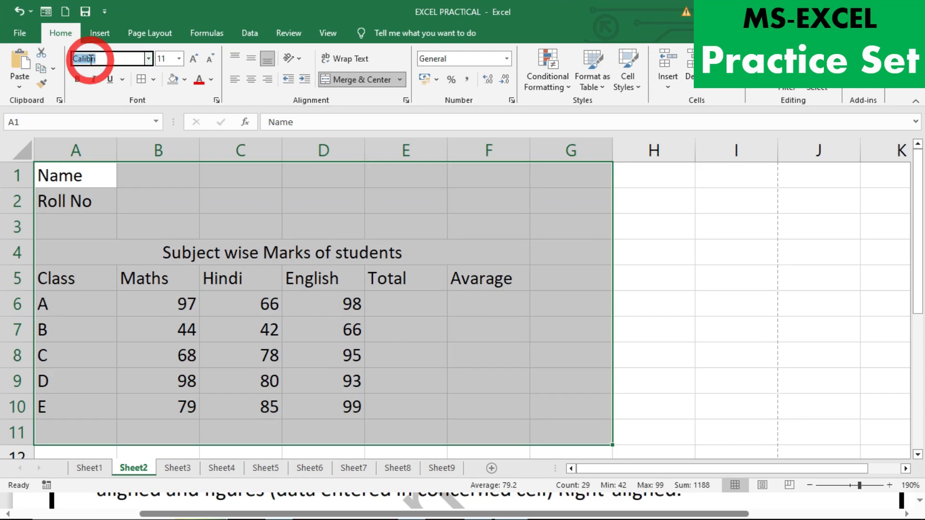
pyautogui.press('Return')
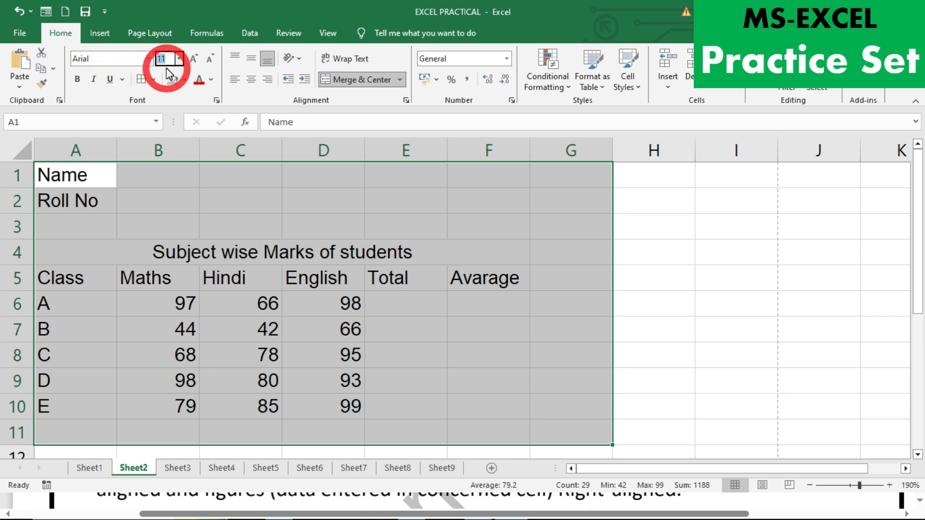
pyautogui.press('Return')
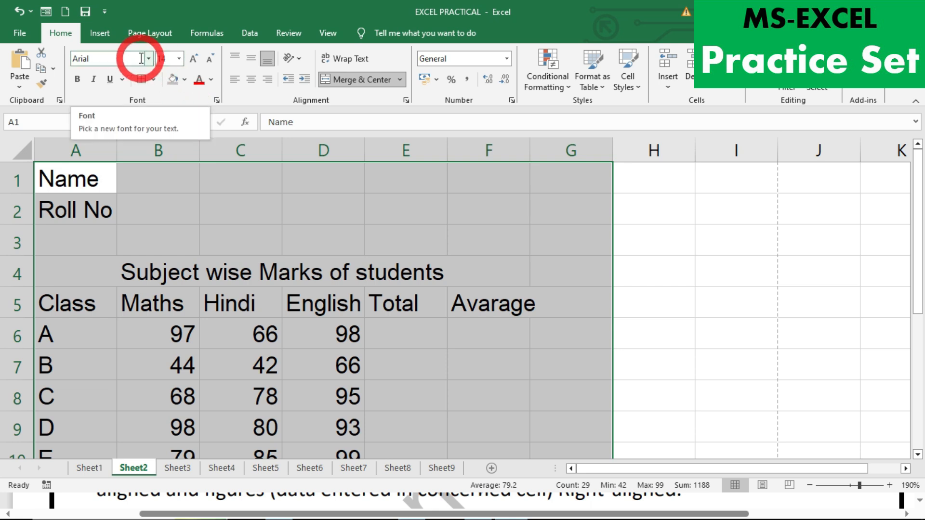
# - Switch to the PDF in Edge and highlight the first line of instruction 4, about merging row 4, in yellow
pyautogui.hotkey('alt', 'Tab')
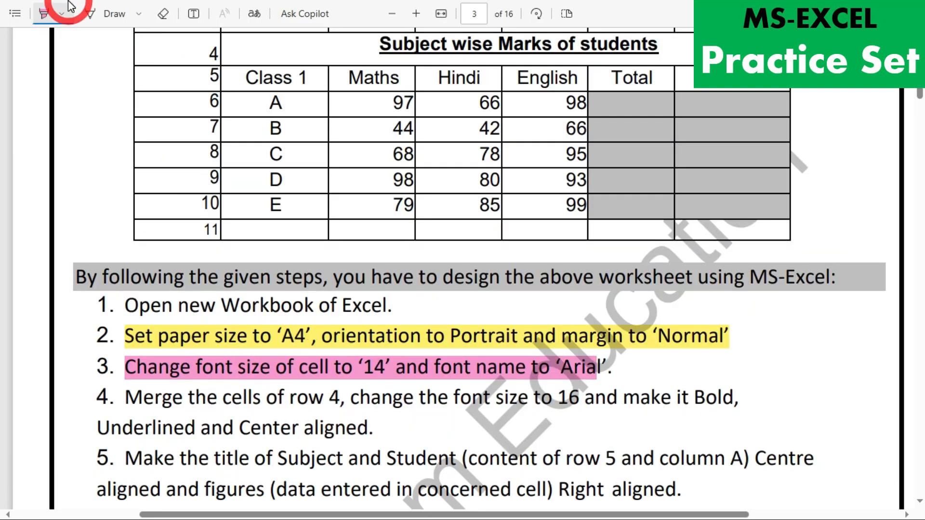
pyautogui.click(61, 15)
pyautogui.click(73, 66)
pyautogui.moveTo(129, 397); pyautogui.dragTo(756, 400)
# - Switch to Excel and format the merged title in row 4 as size 16, bold and underlined
pyautogui.hotkey('alt', 'Tab')
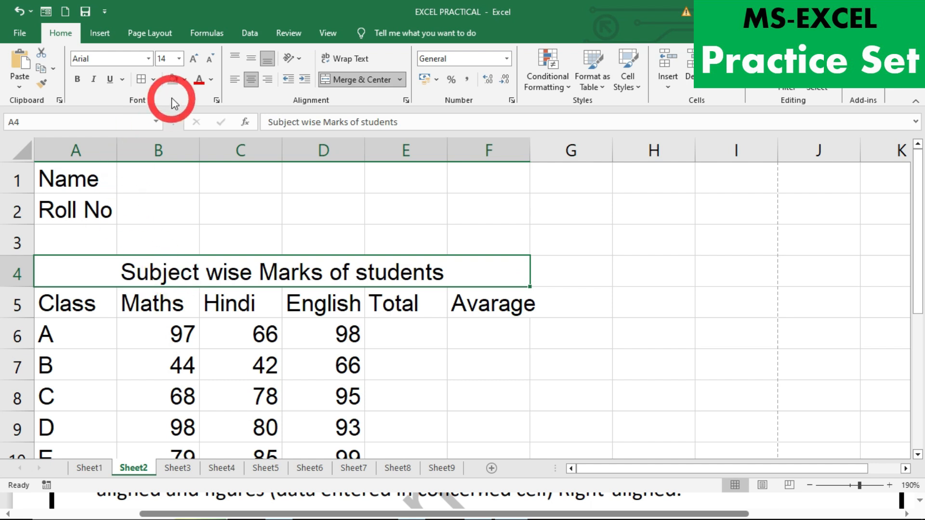
pyautogui.click(199, 58)
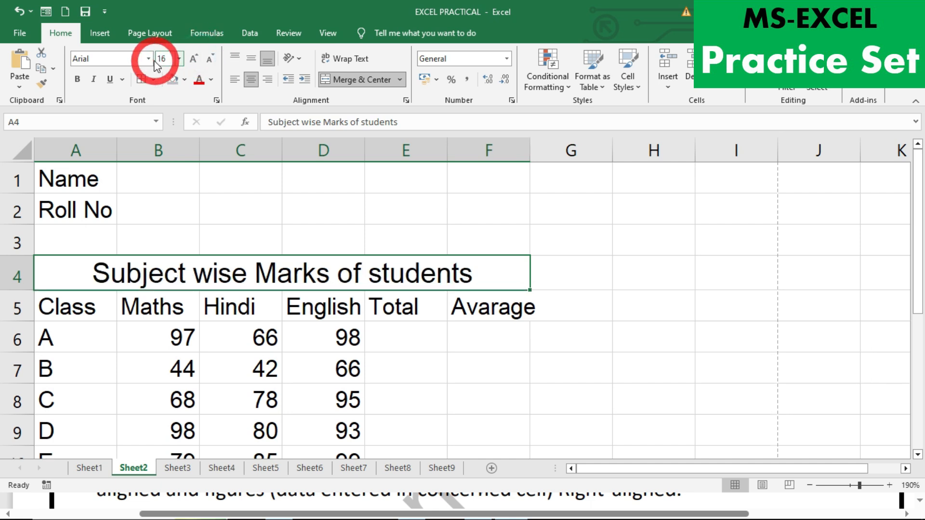
pyautogui.click(83, 78)
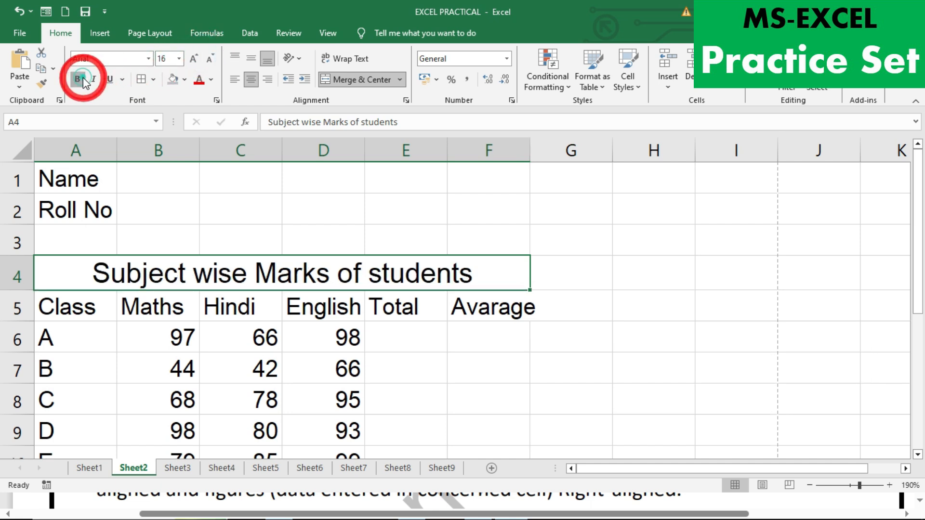
pyautogui.click(109, 78)
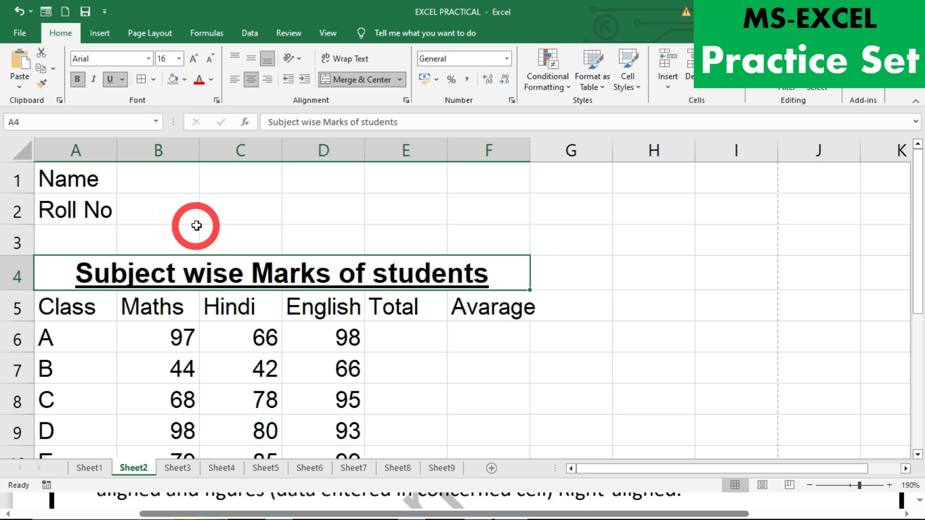
pyautogui.scroll(-3, 195, 225)
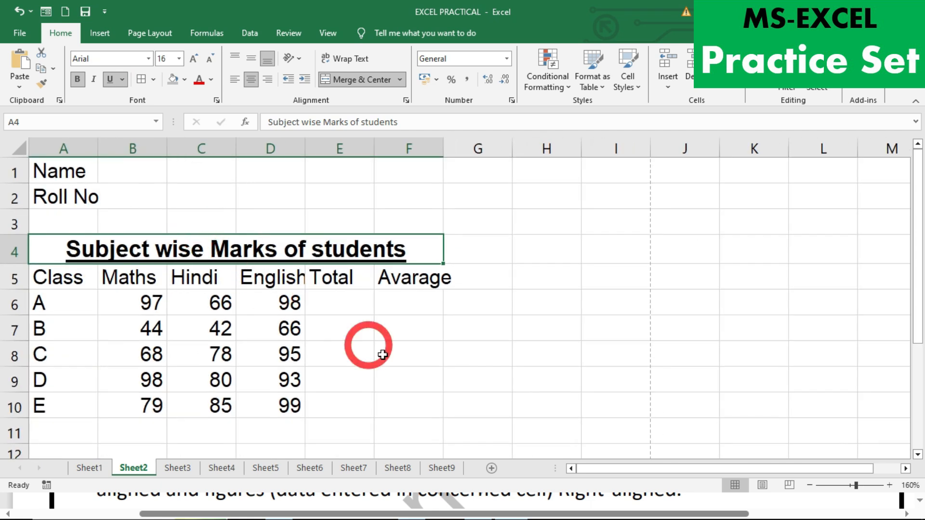
pyautogui.click(407, 372)
# - Switch to the PDF in Edge and highlight the opening words of instruction 5, "Make the title", in green
pyautogui.hotkey('alt', 'Tab')
pyautogui.scroll(-7, 355, 386)
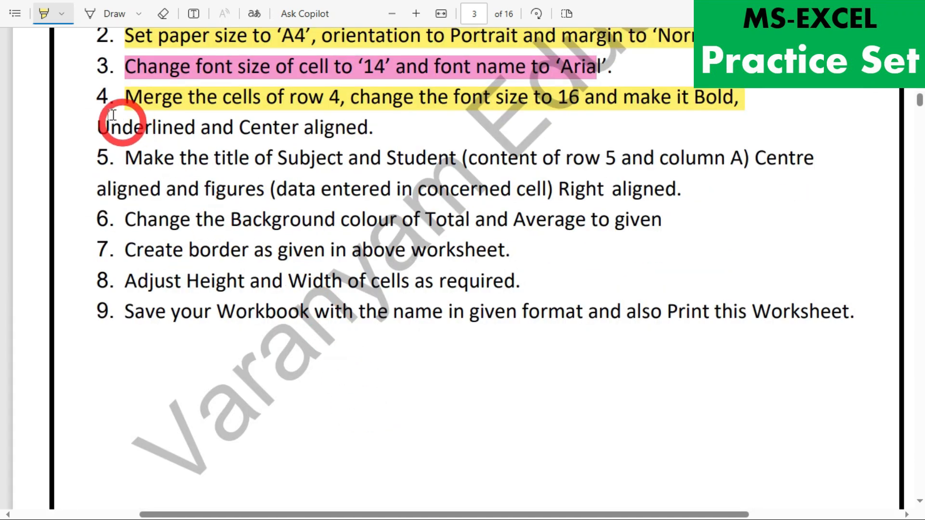
pyautogui.click(62, 13)
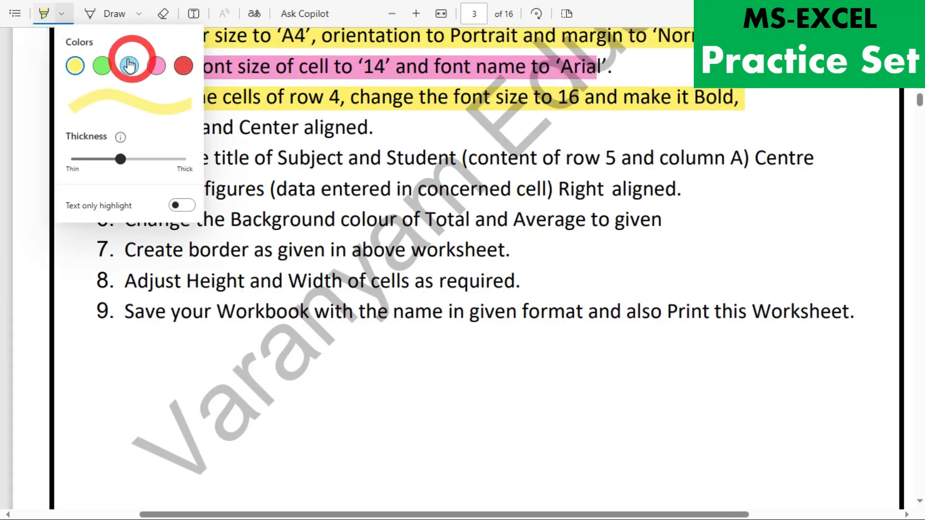
pyautogui.click(101, 65)
pyautogui.click(310, 220)
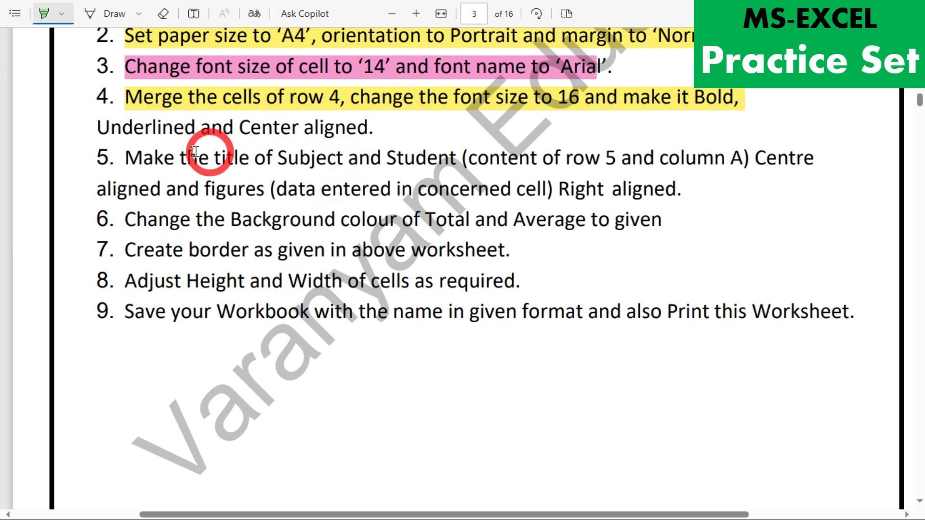
pyautogui.moveTo(126, 155)
pyautogui.mouseDown()
pyautogui.moveTo(264, 159)
pyautogui.moveTo(201, 161)
pyautogui.moveTo(222, 155)
pyautogui.mouseUp()
# - Switch to Excel and look over the row 5 headings on Sheet2, from Class to Avarage
pyautogui.hotkey('alt', 'Tab')
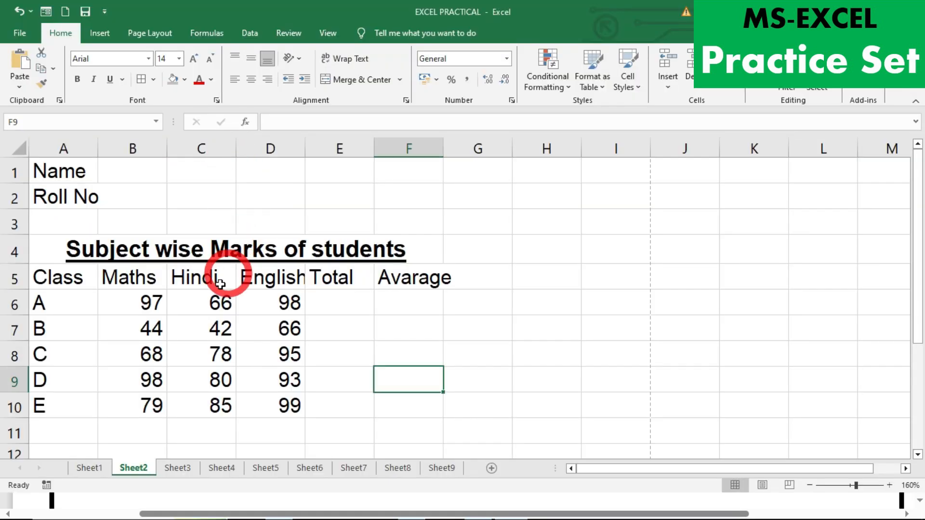
pyautogui.click(79, 276)
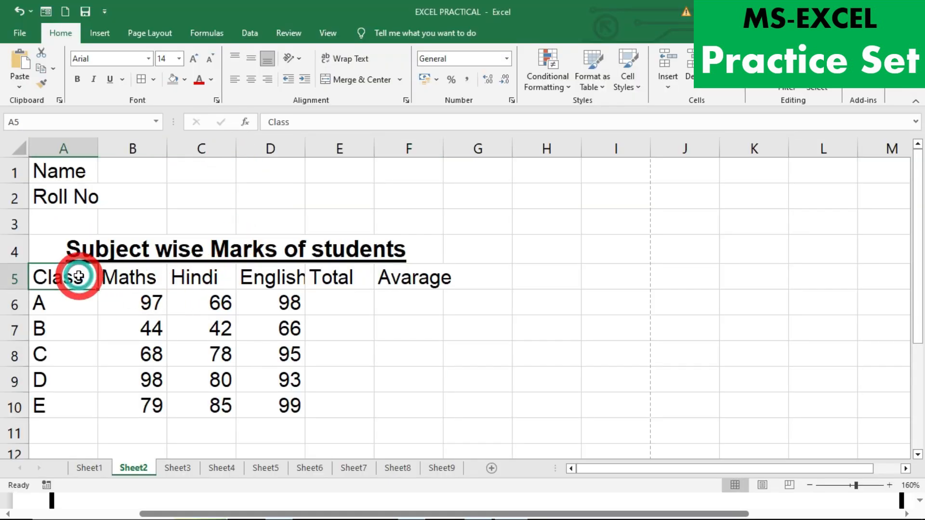
pyautogui.click(125, 278)
pyautogui.click(195, 279)
pyautogui.click(406, 250)
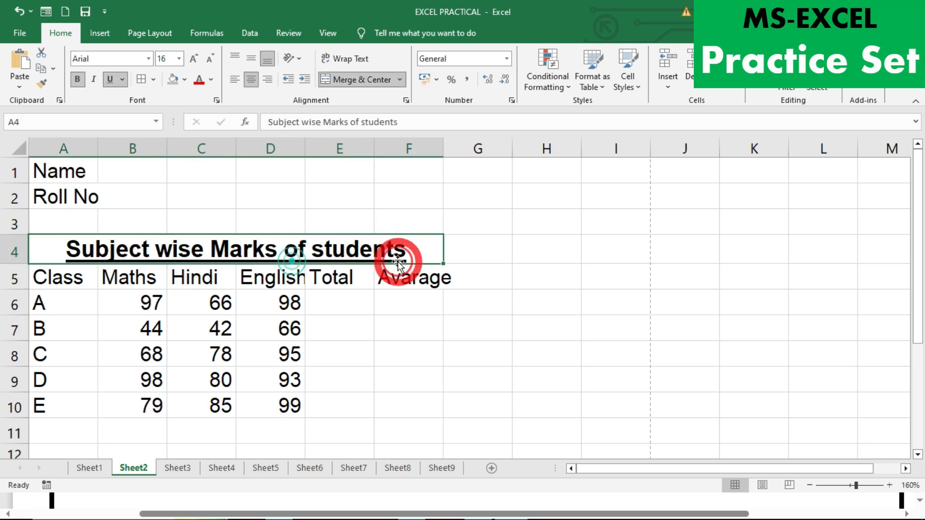
pyautogui.click(396, 278)
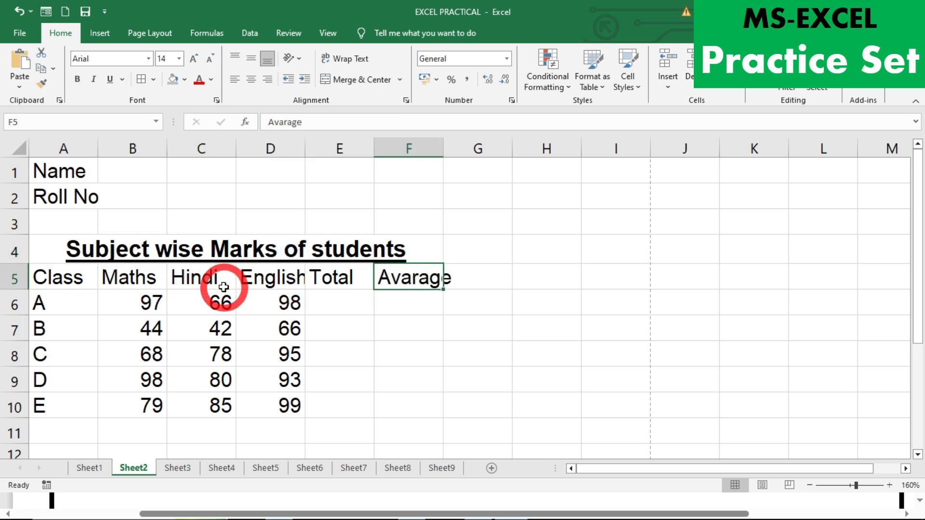
# - Switch to the PDF in Edge and highlight "Subject", "Student" and "content of row 5" in instruction 5 in green
pyautogui.hotkey('alt', 'Tab')
pyautogui.moveTo(282, 162); pyautogui.dragTo(448, 159)
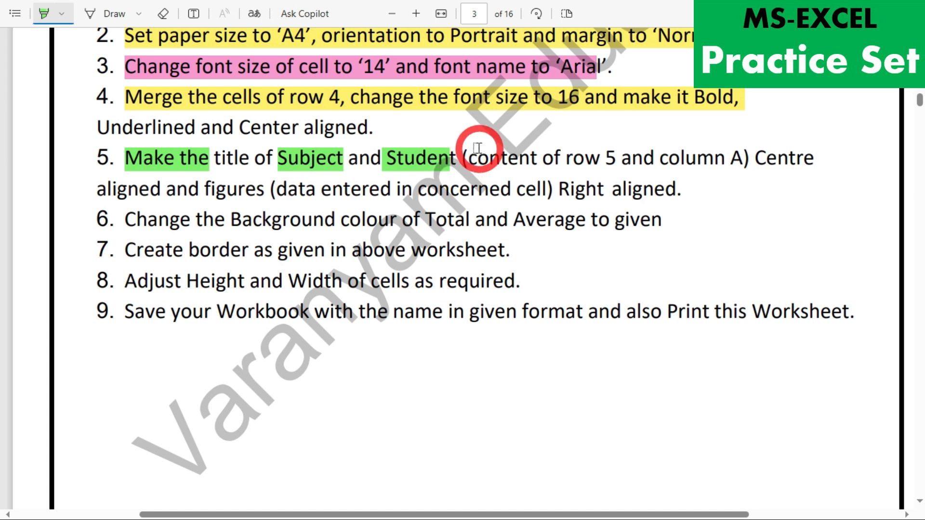
pyautogui.moveTo(466, 160); pyautogui.dragTo(619, 157)
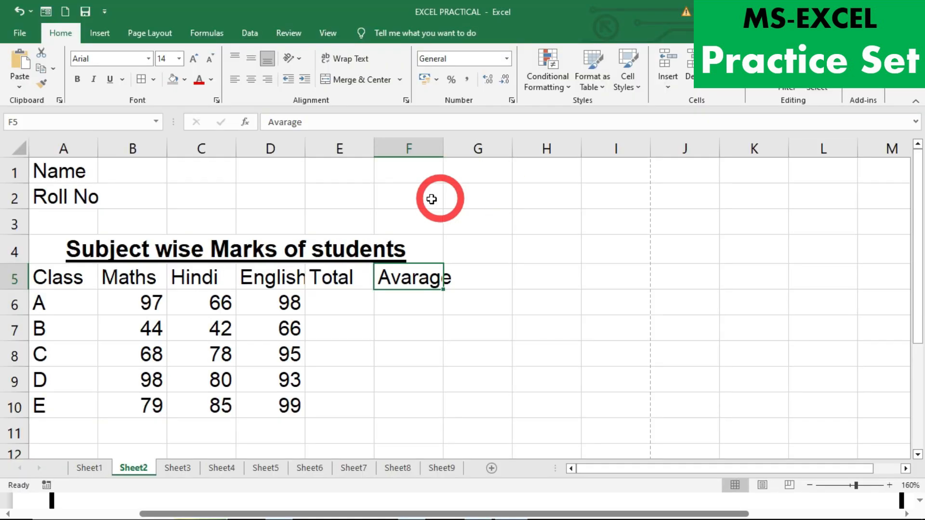
# - Check row 5 in Excel and highlight instruction 5's "A) Centre" and "and figures (data entered in concerned cell) Right aligned" in green in the PDF
pyautogui.click(16, 277)
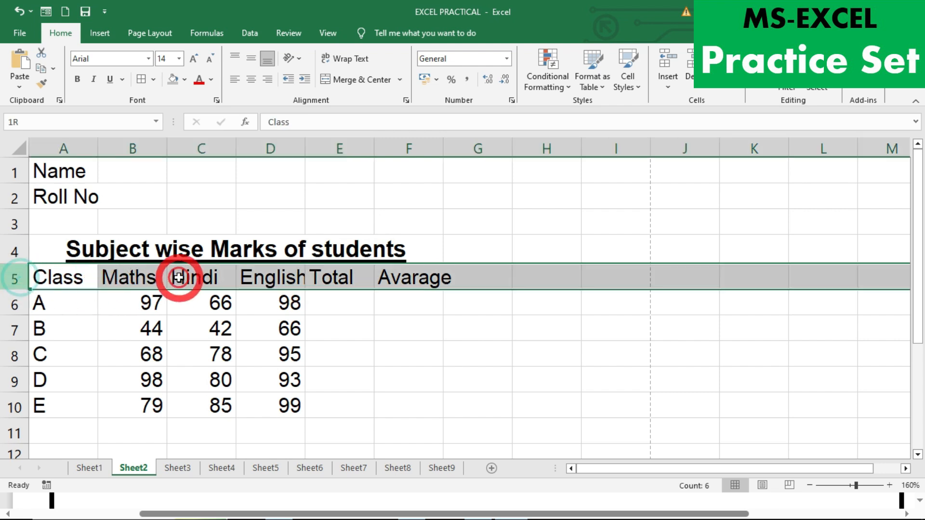
pyautogui.click(71, 280)
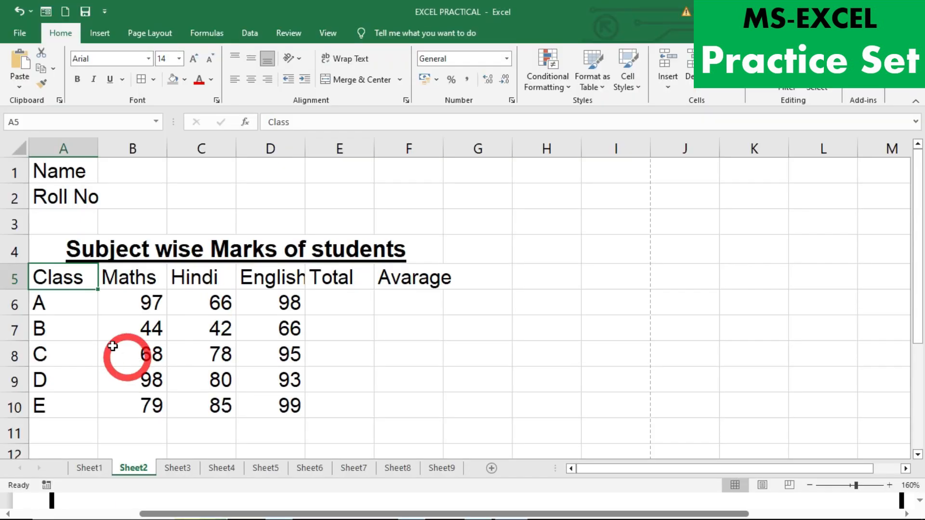
pyautogui.hotkey('alt', 'Tab')
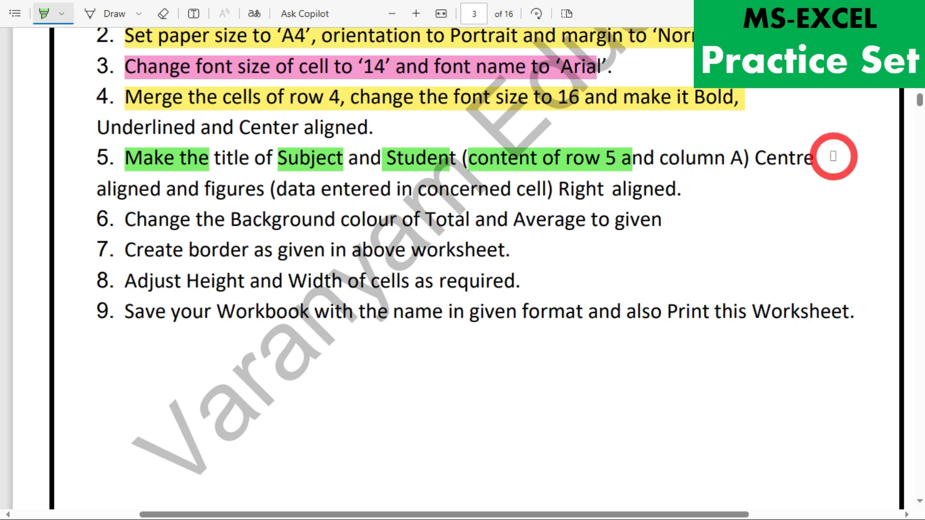
pyautogui.moveTo(716, 159); pyautogui.dragTo(814, 155)
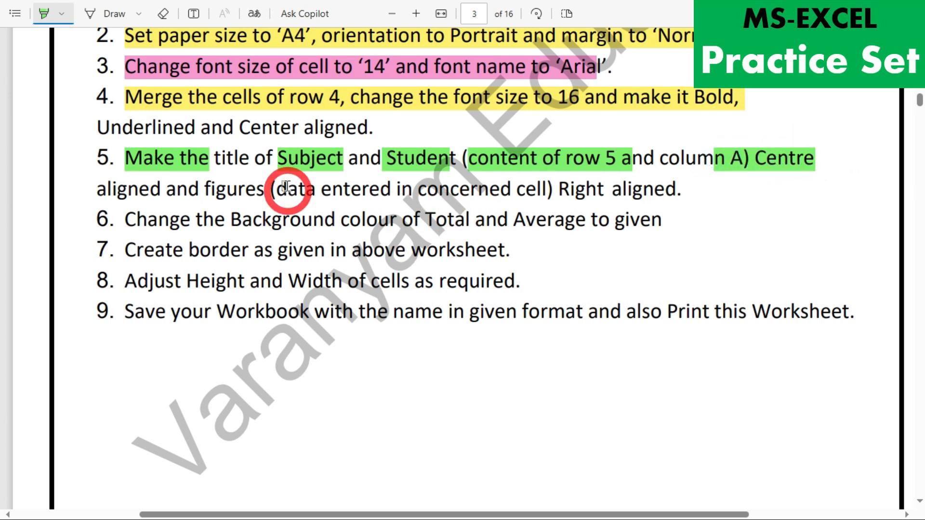
pyautogui.moveTo(155, 191); pyautogui.dragTo(661, 189)
# - Switch to Excel and center-align the headings in A5:F5 and the class labels in A6:A10
pyautogui.hotkey('alt', 'Tab')
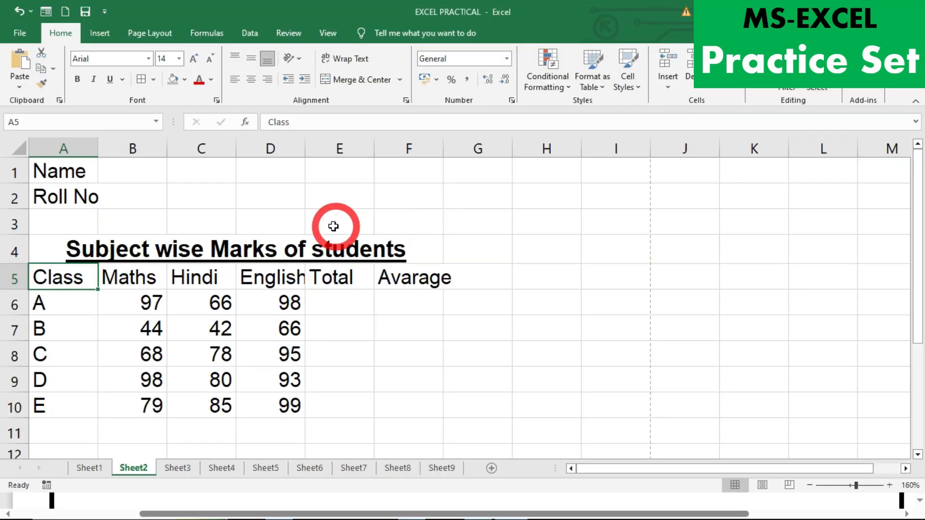
pyautogui.moveTo(51, 272); pyautogui.dragTo(402, 270)
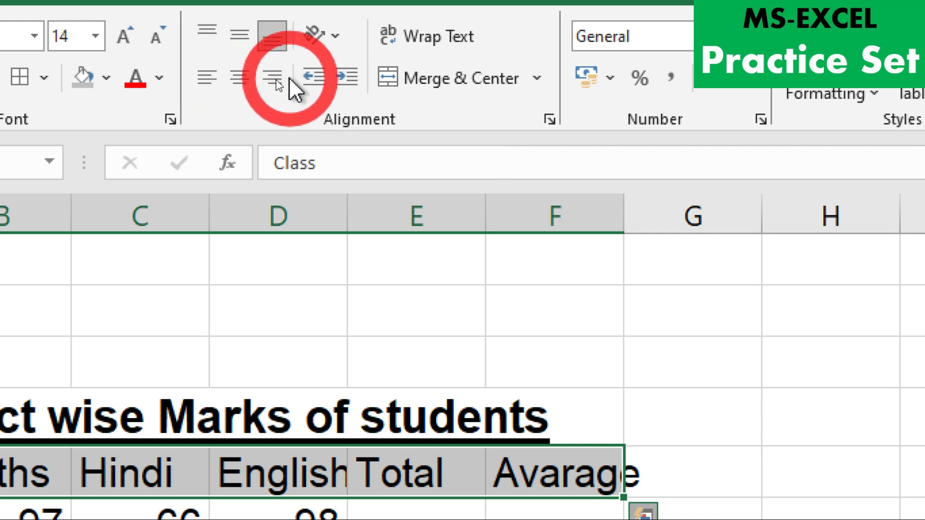
pyautogui.click(240, 77)
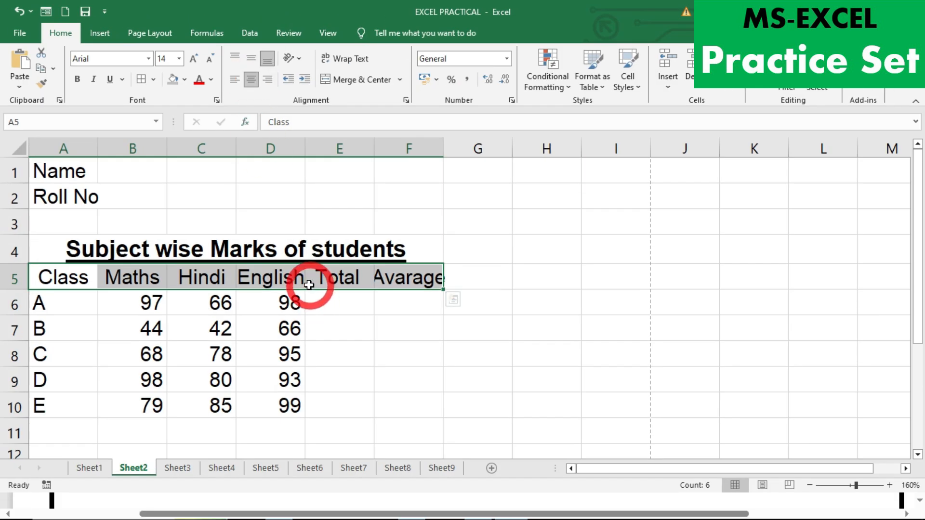
pyautogui.moveTo(58, 296); pyautogui.dragTo(53, 399)
pyautogui.click(247, 82)
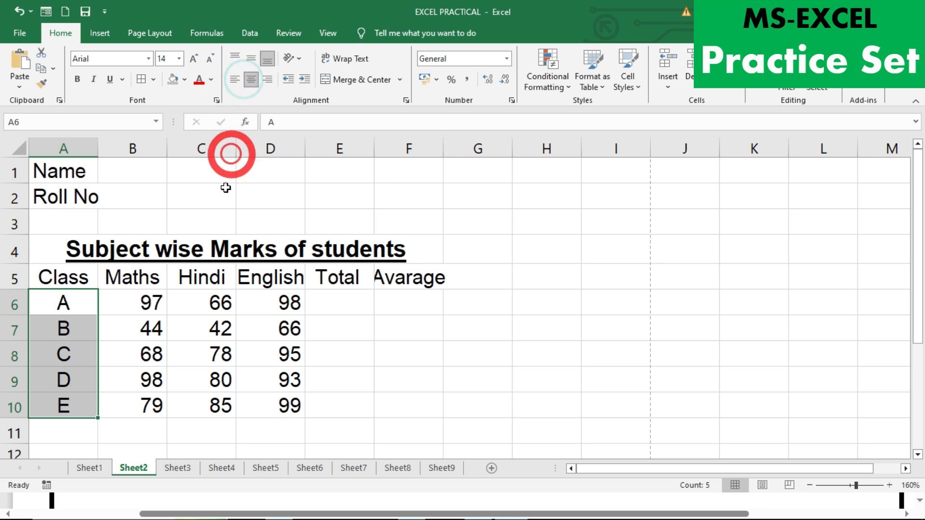
# - Right-align the figure cells B6:F10 of the marks table
pyautogui.click(145, 297)
pyautogui.moveTo(145, 298); pyautogui.dragTo(400, 403)
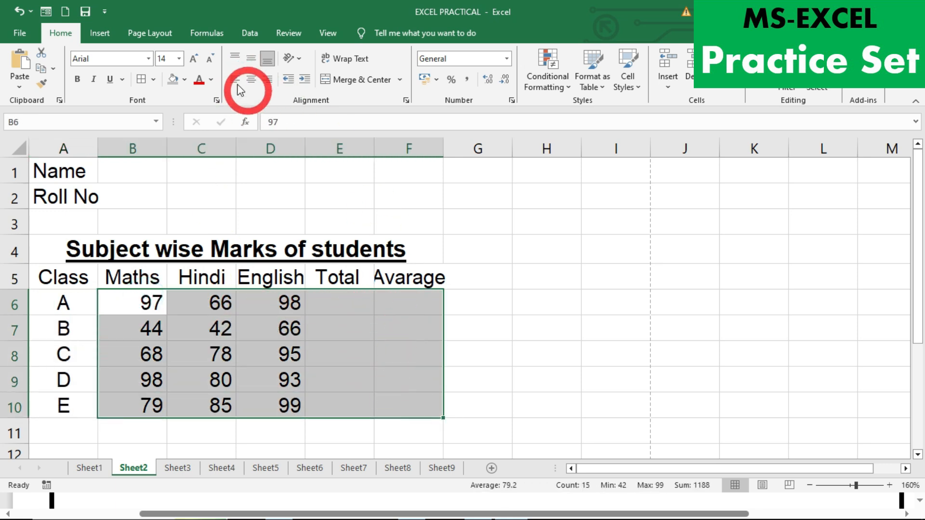
pyautogui.click(267, 80)
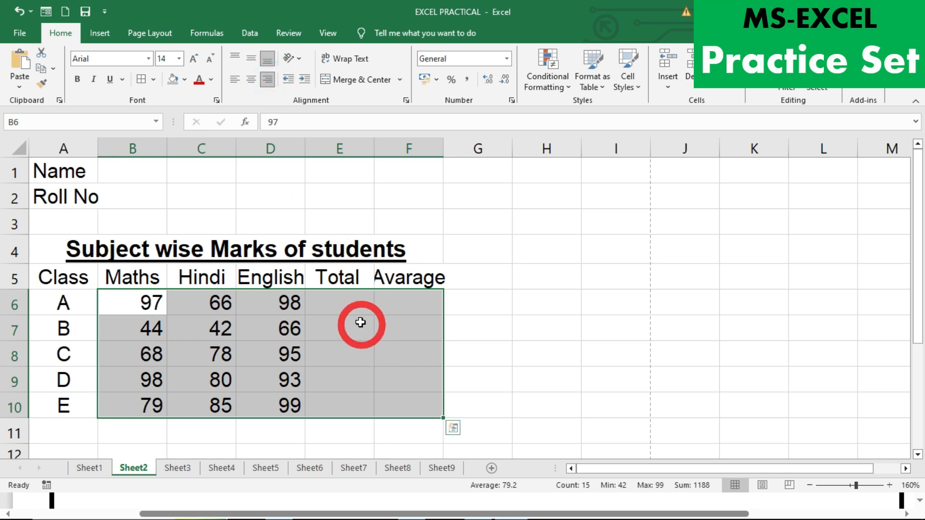
# - Enter =SUM((B6:D6)) in Total cell E6 and fill the formula down to E10
pyautogui.click(346, 300)
pyautogui.write('=SUM((')
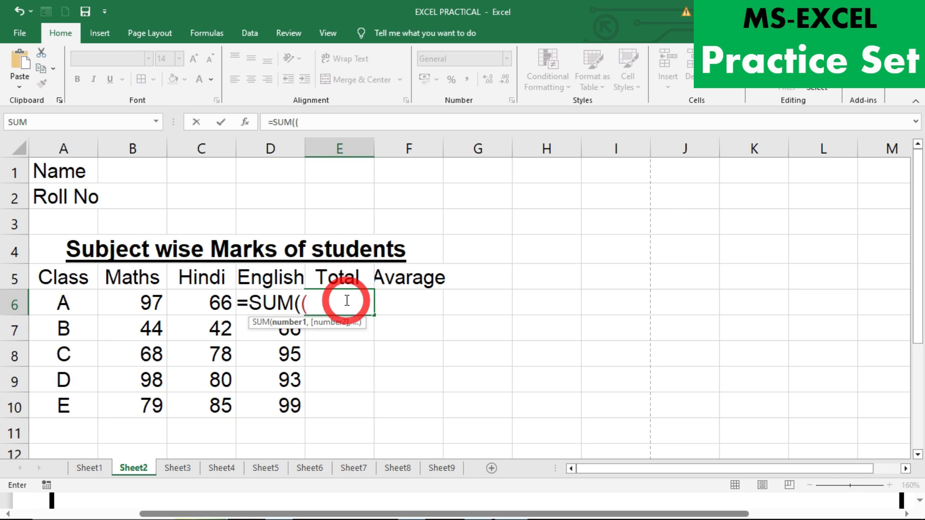
pyautogui.moveTo(144, 303); pyautogui.dragTo(248, 303)
pyautogui.write(')')
pyautogui.press('Return')
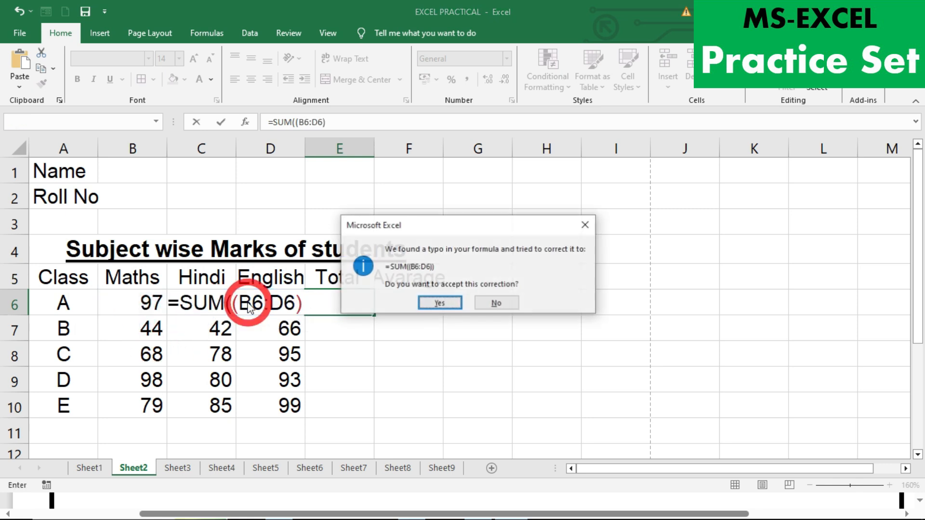
pyautogui.press('Return')
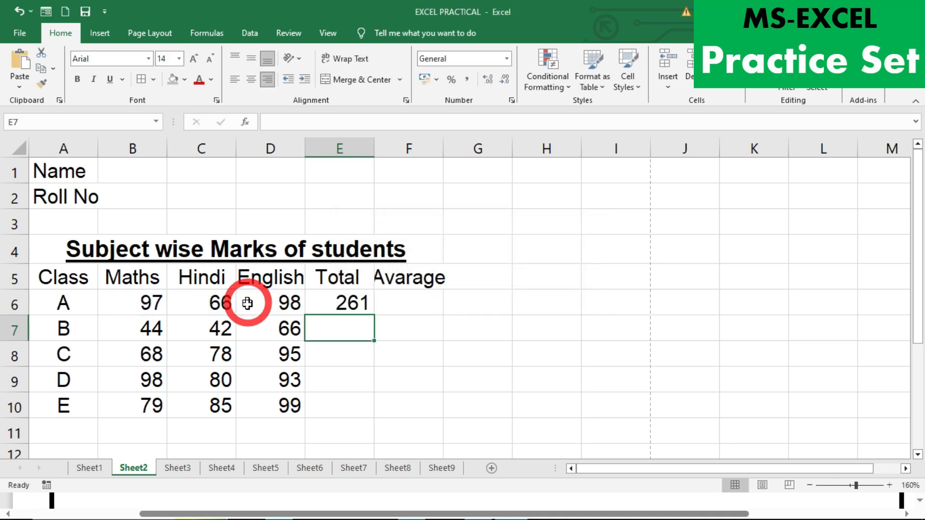
pyautogui.click(336, 303)
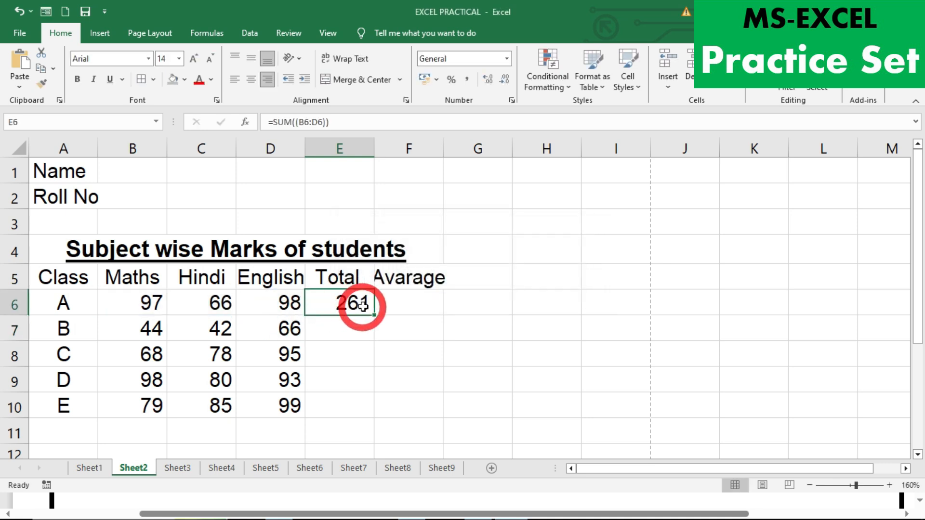
pyautogui.moveTo(373, 315); pyautogui.dragTo(366, 408)
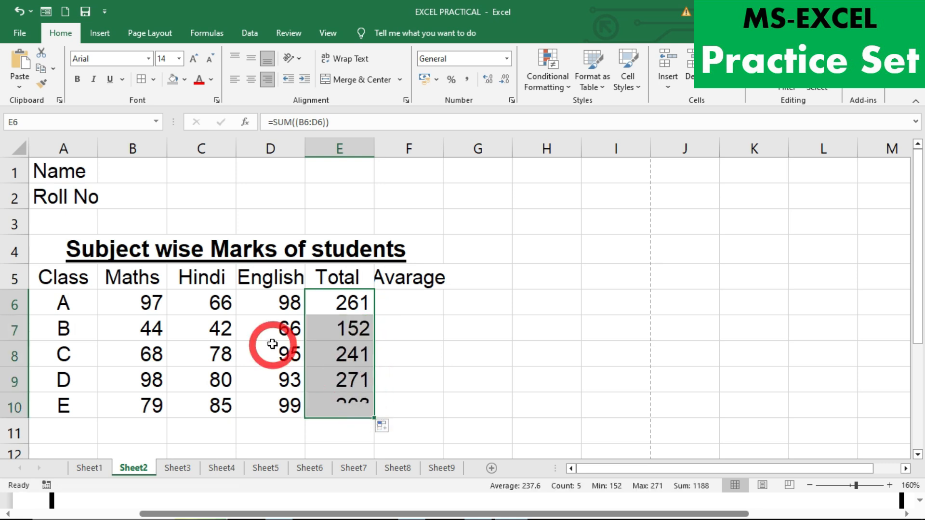
# - Enter =AVERAGE(B6:D6) in Avarage cell F6 and fill the formula down to F10
pyautogui.click(396, 298)
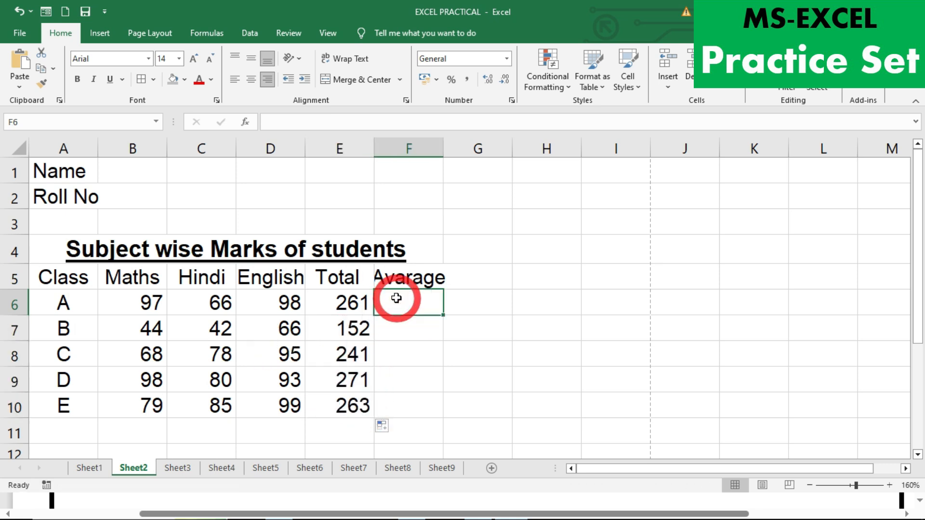
pyautogui.write('=average(')
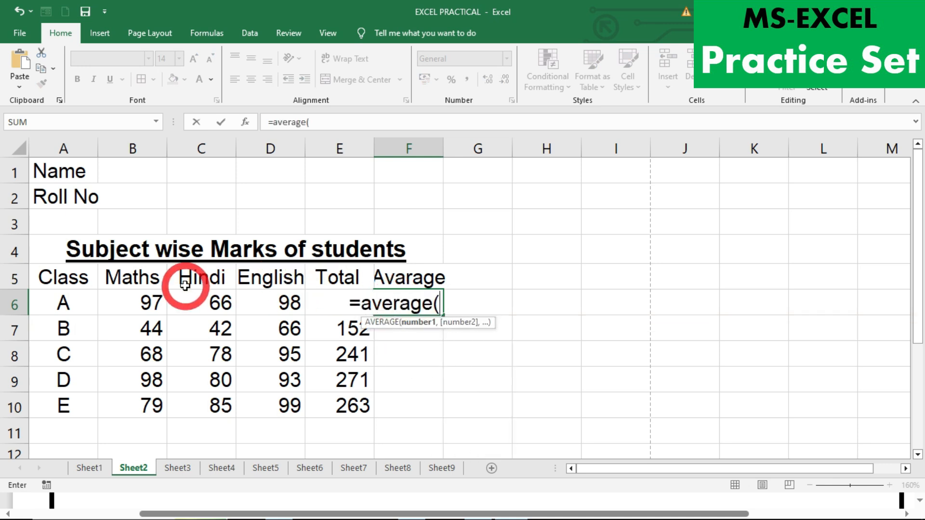
pyautogui.moveTo(149, 299); pyautogui.dragTo(250, 299)
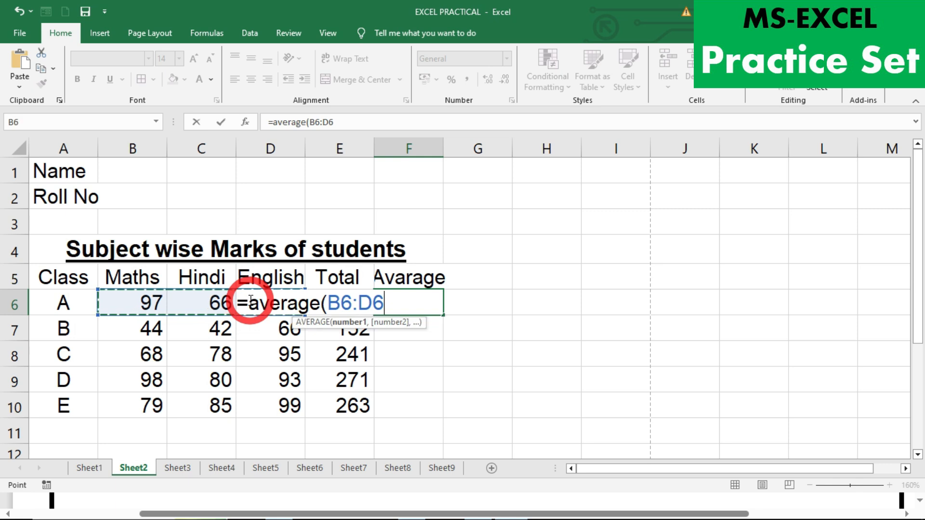
pyautogui.write(')')
pyautogui.press('Return')
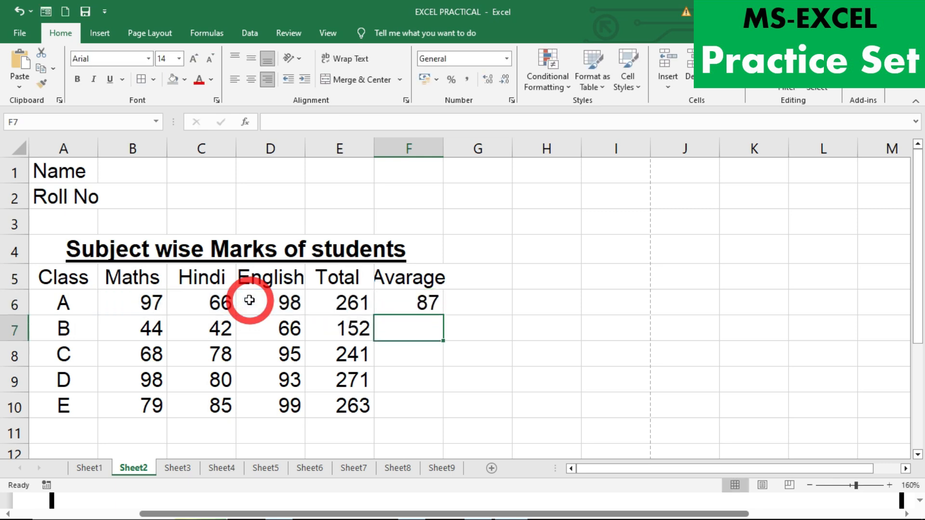
pyautogui.click(425, 301)
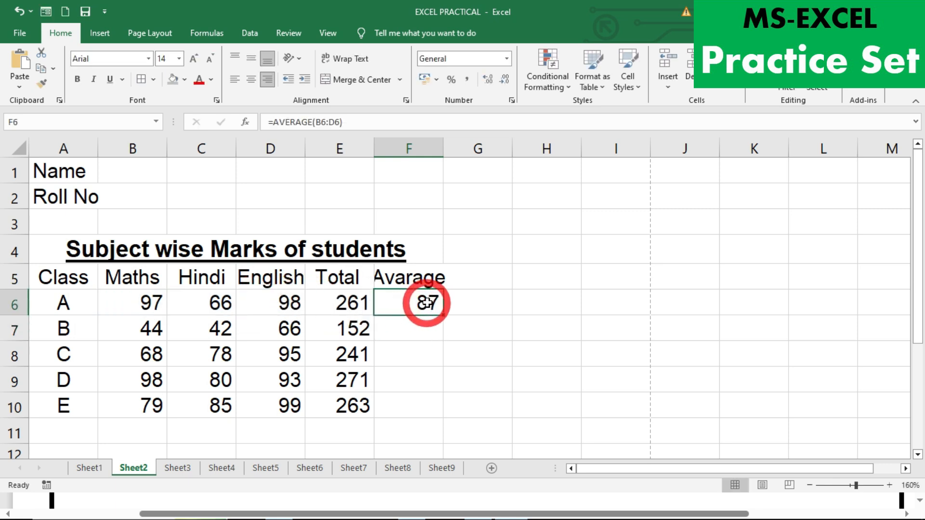
pyautogui.moveTo(443, 318); pyautogui.dragTo(434, 407)
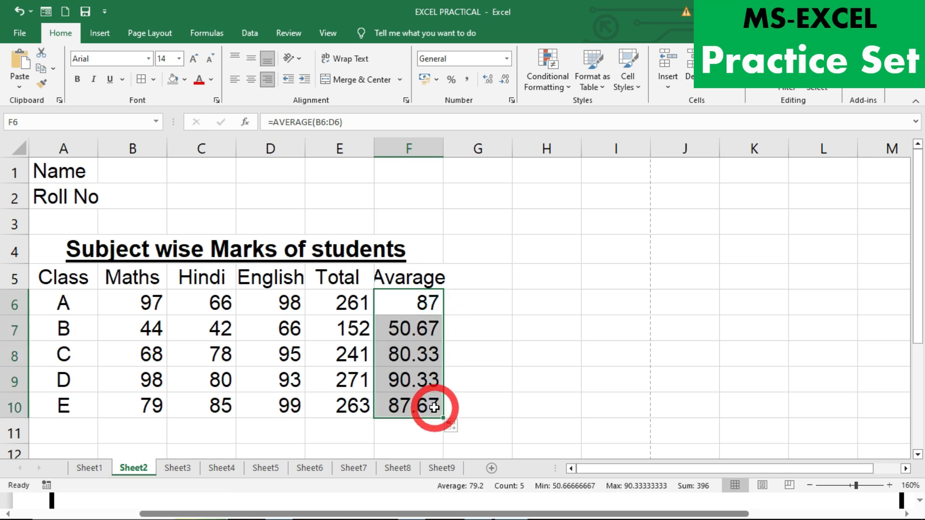
pyautogui.click(517, 333)
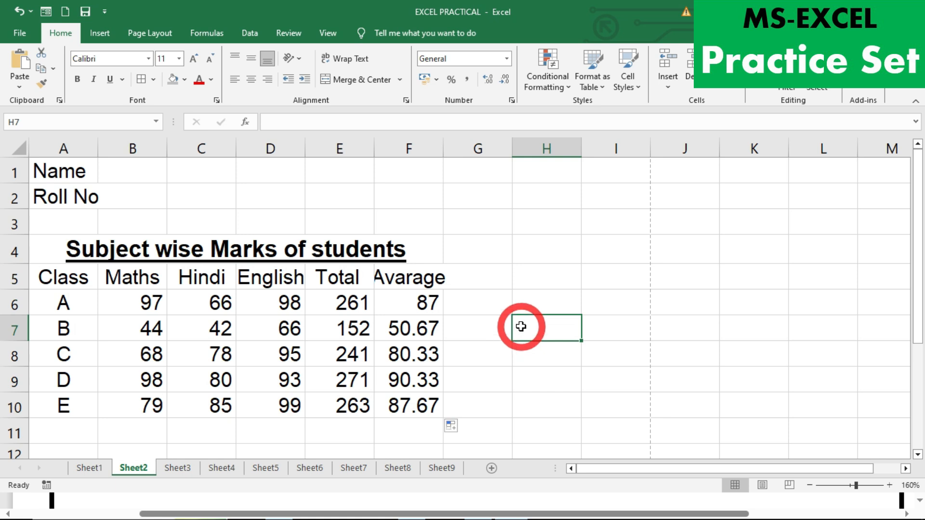
# - Switch to the PDF in Edge and highlight instruction 6, about the background colour of Total and Average, in red
pyautogui.hotkey('alt', 'Tab')
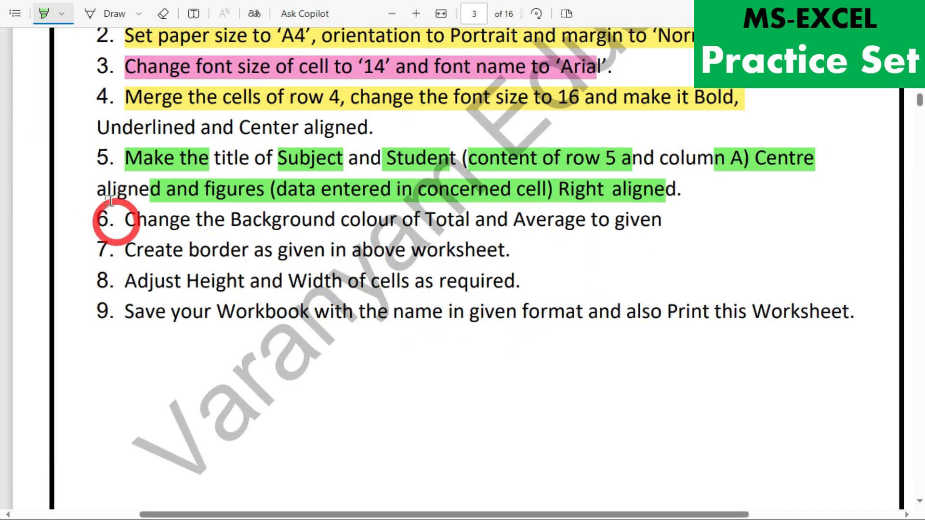
pyautogui.click(61, 14)
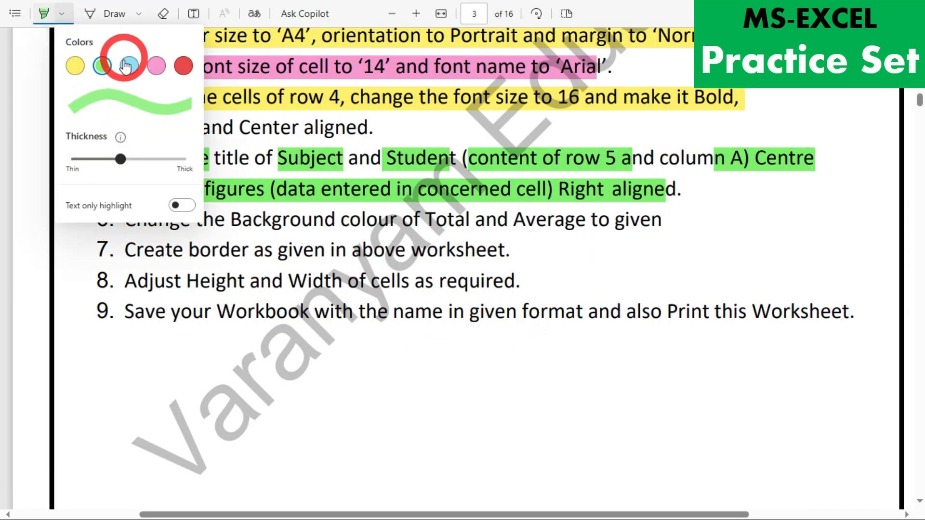
pyautogui.click(184, 65)
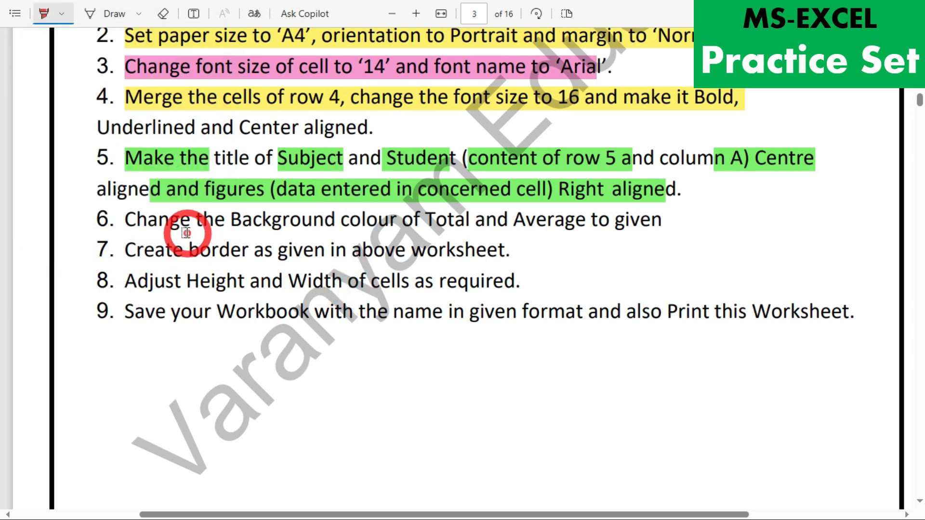
pyautogui.moveTo(132, 227)
pyautogui.mouseDown()
pyautogui.moveTo(118, 219)
pyautogui.moveTo(666, 223)
pyautogui.moveTo(643, 220)
pyautogui.mouseUp()
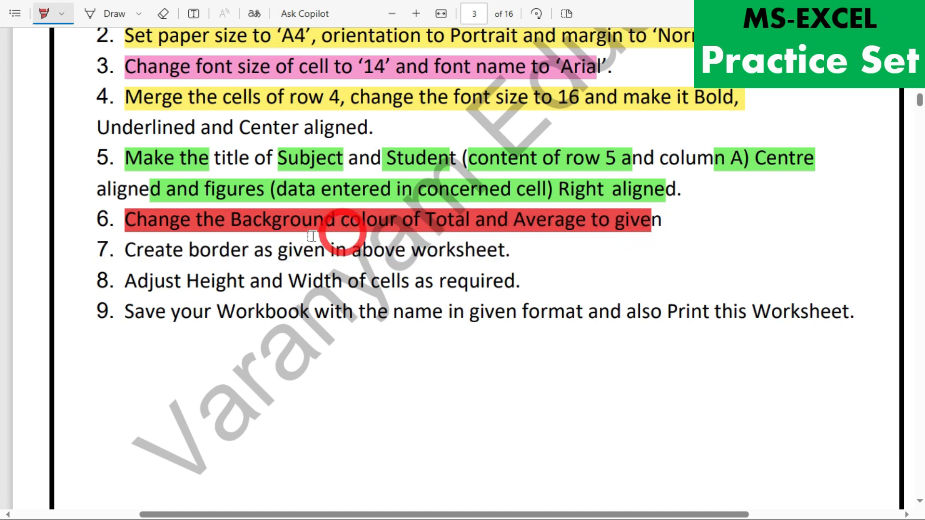
# - Switch to Excel and fill the Total and Avarage cells E6:F10 with a light gold background
pyautogui.hotkey('alt', 'Tab')
pyautogui.moveTo(349, 301); pyautogui.dragTo(392, 409)
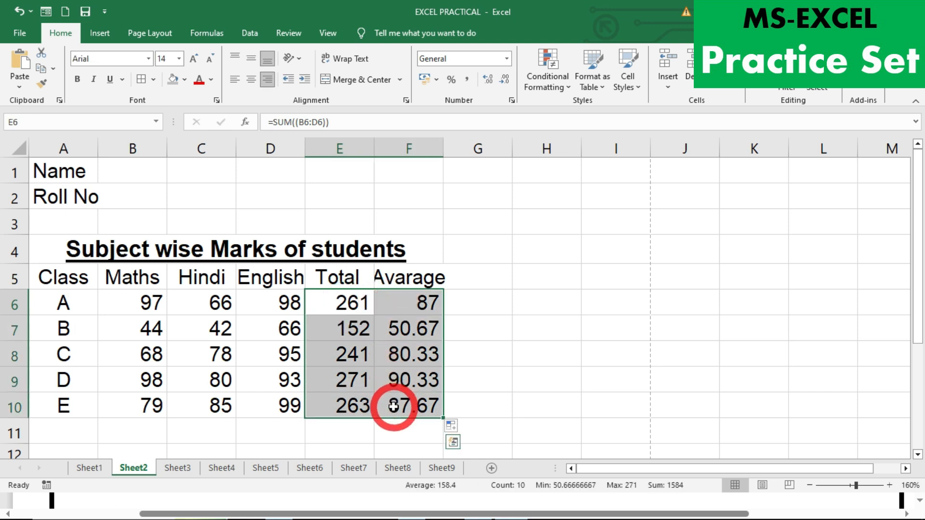
pyautogui.click(172, 79)
pyautogui.click(183, 79)
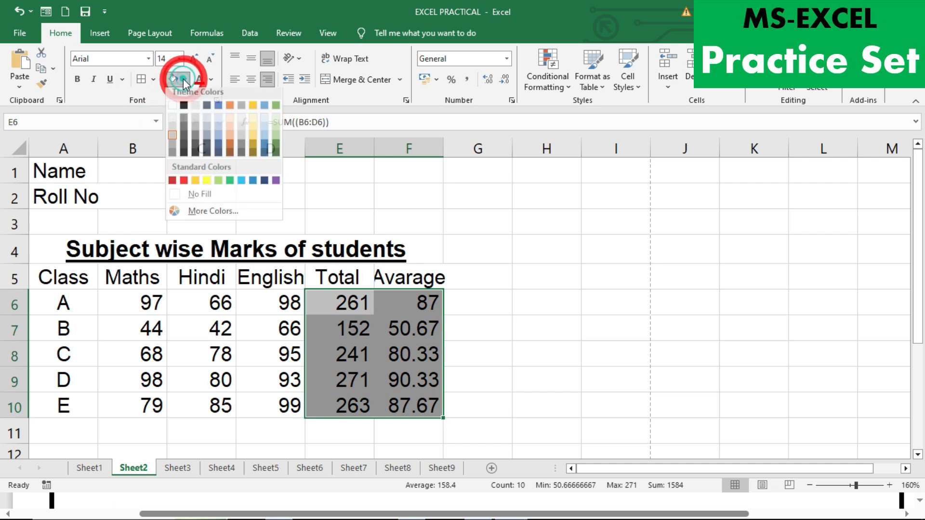
pyautogui.click(252, 131)
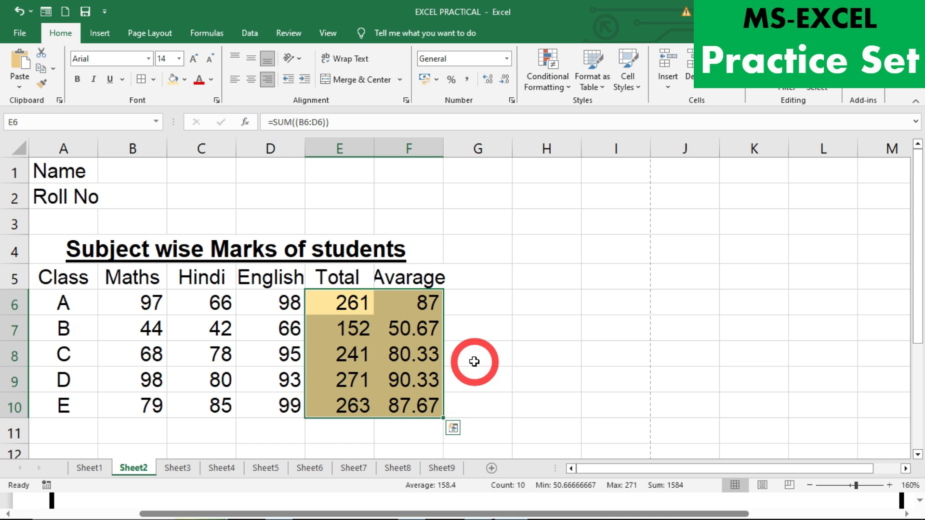
# - Switch to the PDF in Edge and highlight instruction 7, about creating the border, in yellow
pyautogui.hotkey('alt', 'Tab')
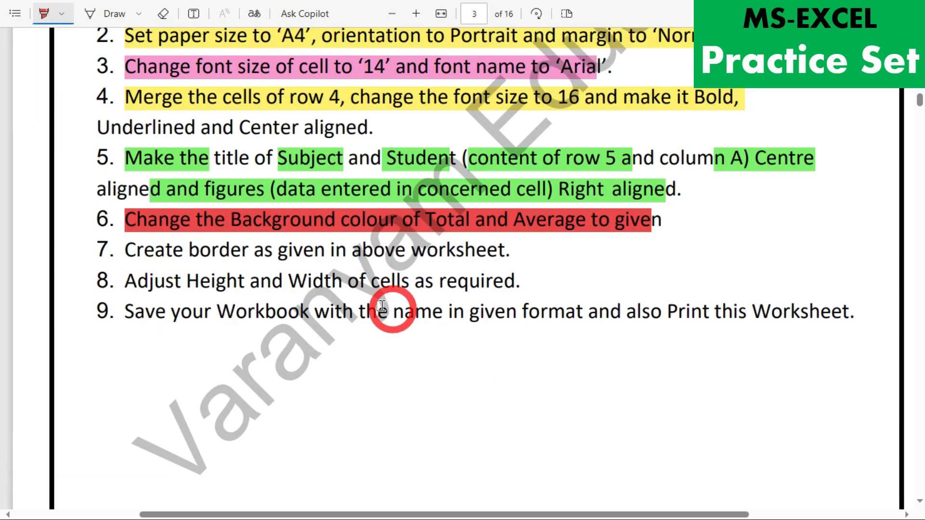
pyautogui.click(61, 14)
pyautogui.click(74, 65)
pyautogui.moveTo(128, 255); pyautogui.dragTo(497, 251)
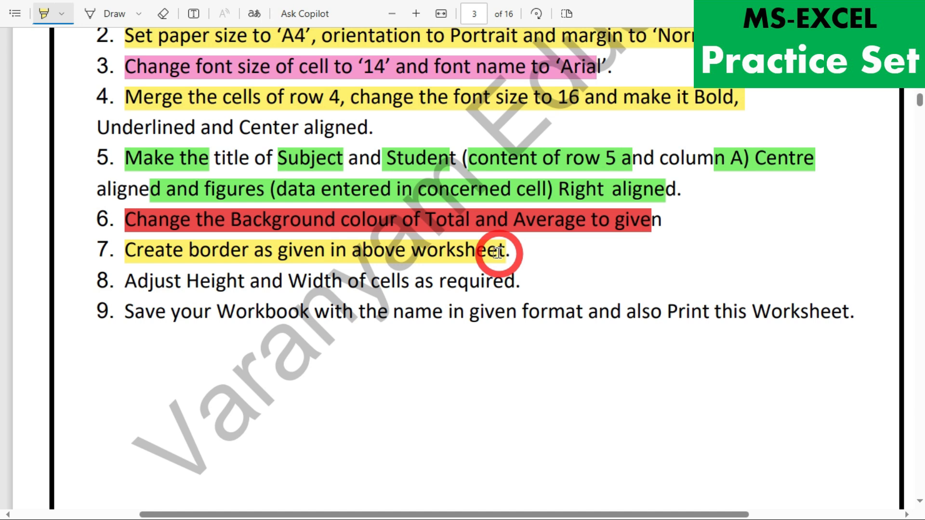
pyautogui.moveTo(498, 252); pyautogui.dragTo(497, 251)
# - Switch to Excel and apply all borders to the block from A1 across columns A to G, extending below the marks table
pyautogui.hotkey('alt', 'Tab')
pyautogui.click(238, 196)
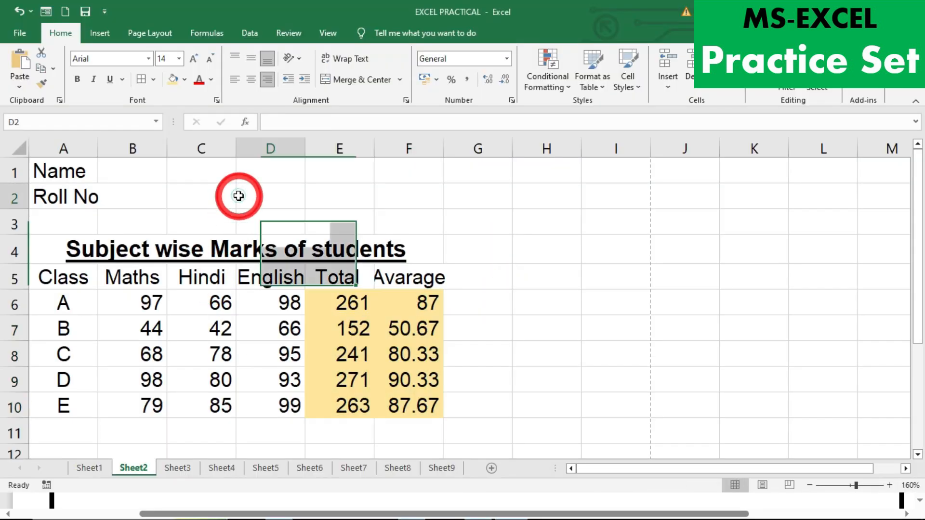
pyautogui.moveTo(37, 173); pyautogui.dragTo(337, 381)
pyautogui.hotkey('alt', 'Tab')
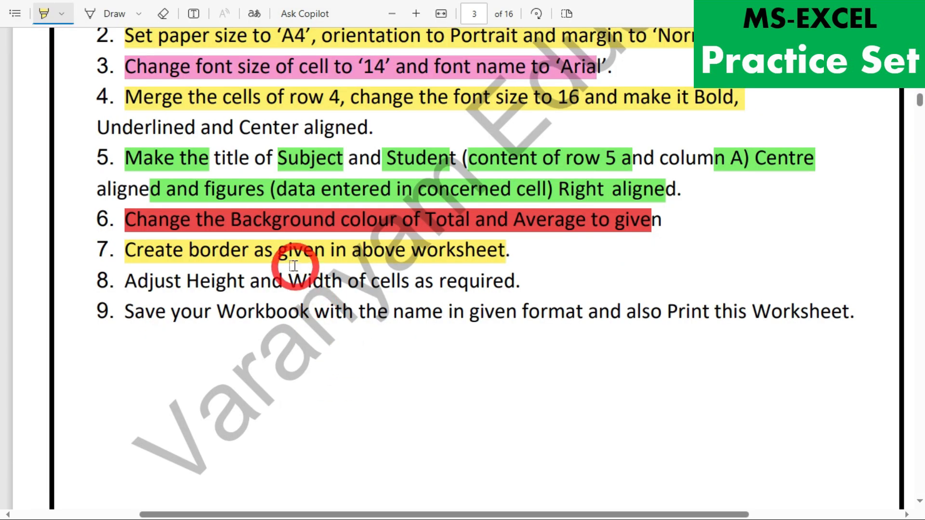
pyautogui.hotkey('alt', 'Tab')
pyautogui.moveTo(48, 174); pyautogui.dragTo(460, 445)
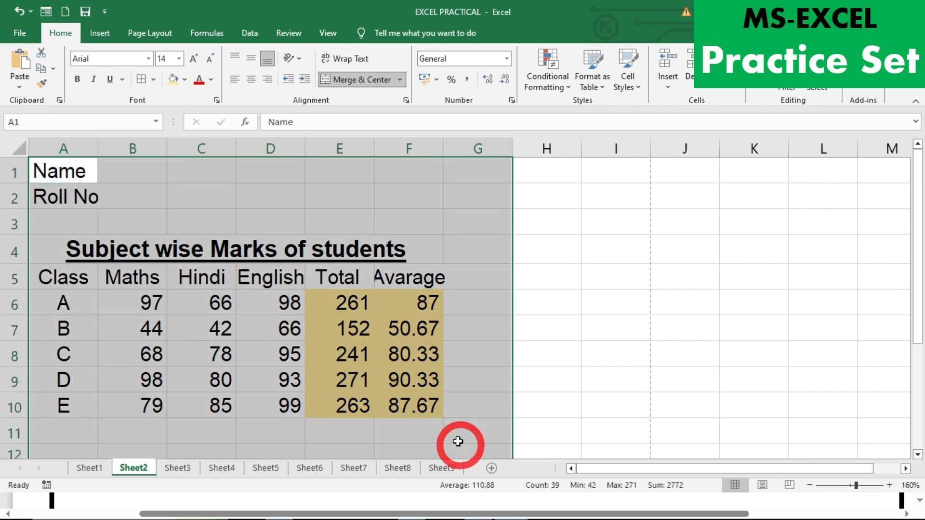
pyautogui.click(142, 81)
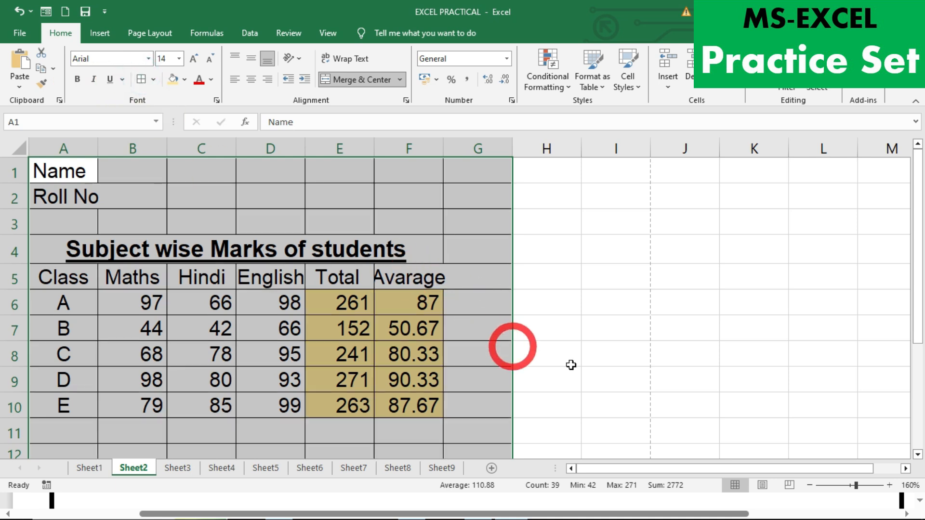
pyautogui.click(617, 360)
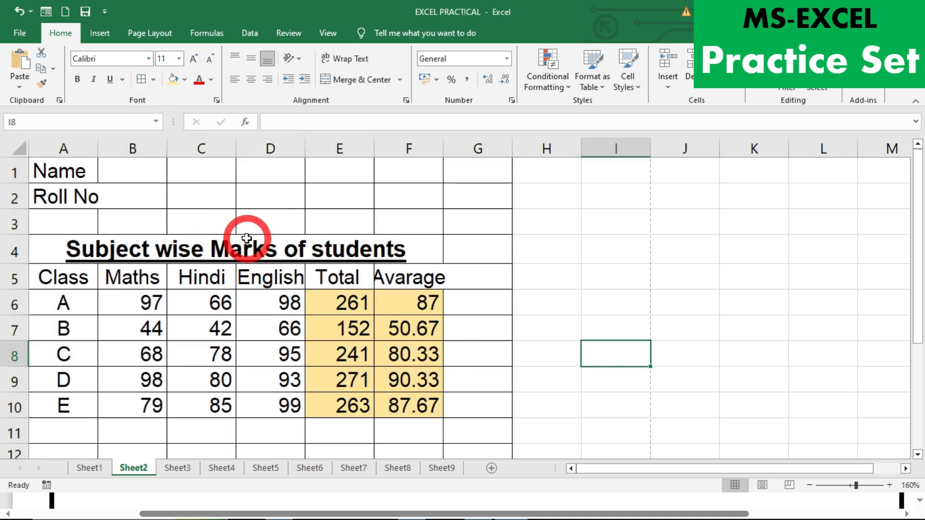
# - Switch to the PDF in Edge, highlight instruction 8, about cell height and width, in yellow, and return to Excel
pyautogui.hotkey('alt', 'Tab')
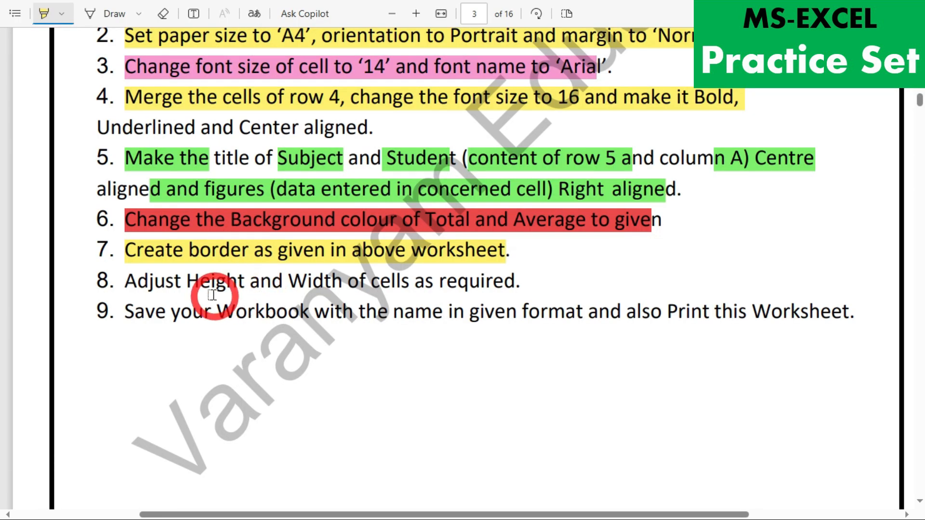
pyautogui.moveTo(126, 281); pyautogui.dragTo(511, 286)
pyautogui.hotkey('alt', 'Tab')
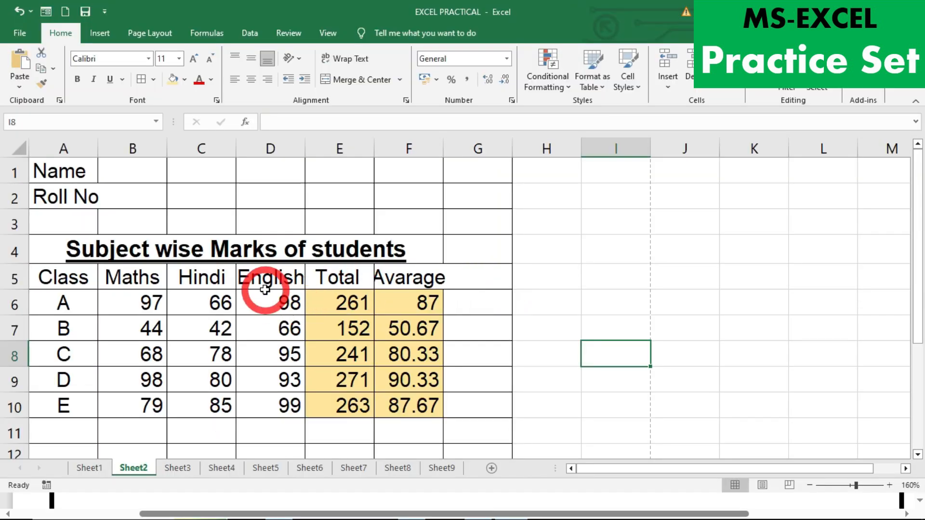
# - Widen Avarage column F by autofitting it to its contents
pyautogui.click(399, 280)
pyautogui.click(454, 313)
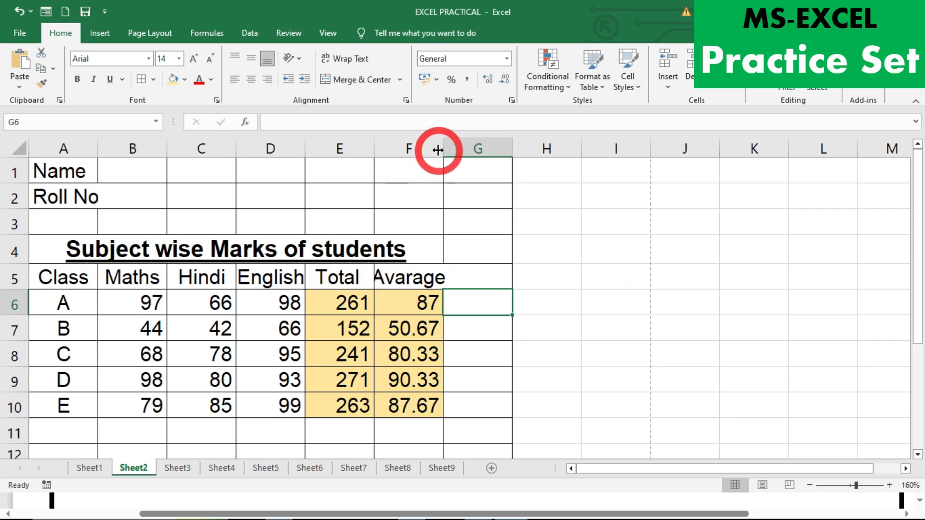
pyautogui.moveTo(438, 150); pyautogui.dragTo(458, 153)
pyautogui.doubleClick(458, 153)
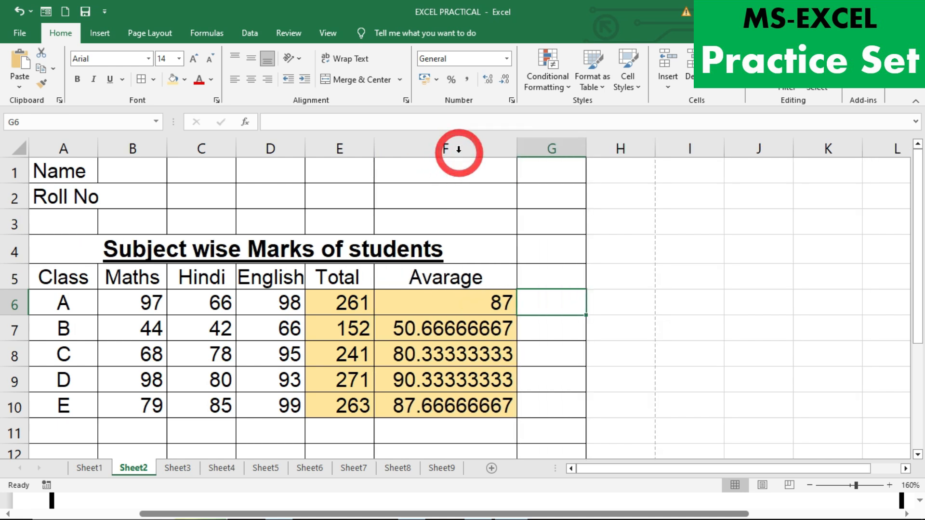
# - Show the Avarage values in F6:F10 with two decimal places and autofit column F again
pyautogui.moveTo(450, 302); pyautogui.dragTo(442, 409)
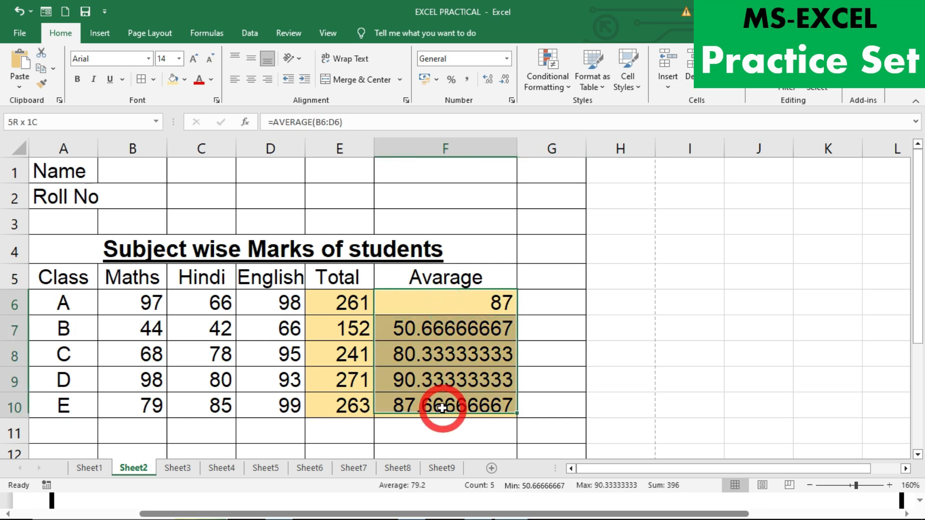
pyautogui.doubleClick(491, 81)
pyautogui.doubleClick(504, 82)
pyautogui.tripleClick(503, 82)
pyautogui.doubleClick(504, 82)
pyautogui.click(503, 82)
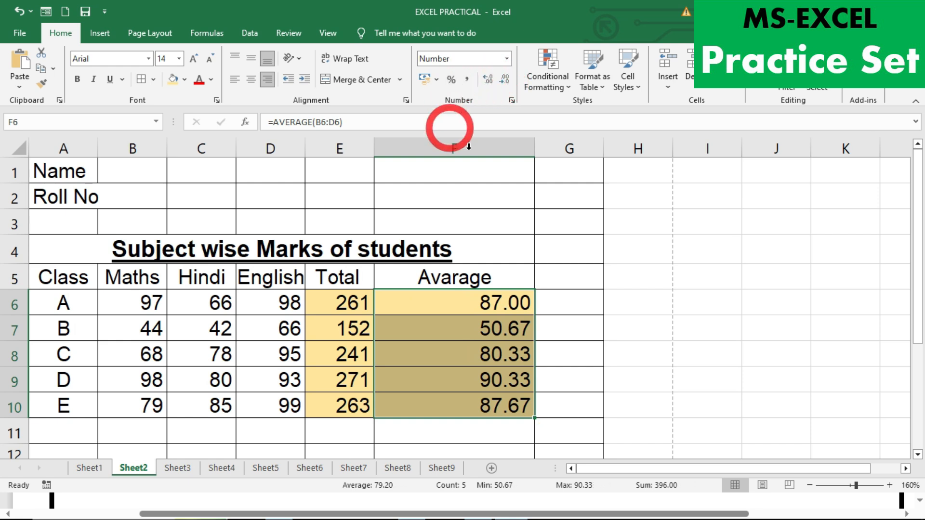
pyautogui.doubleClick(532, 154)
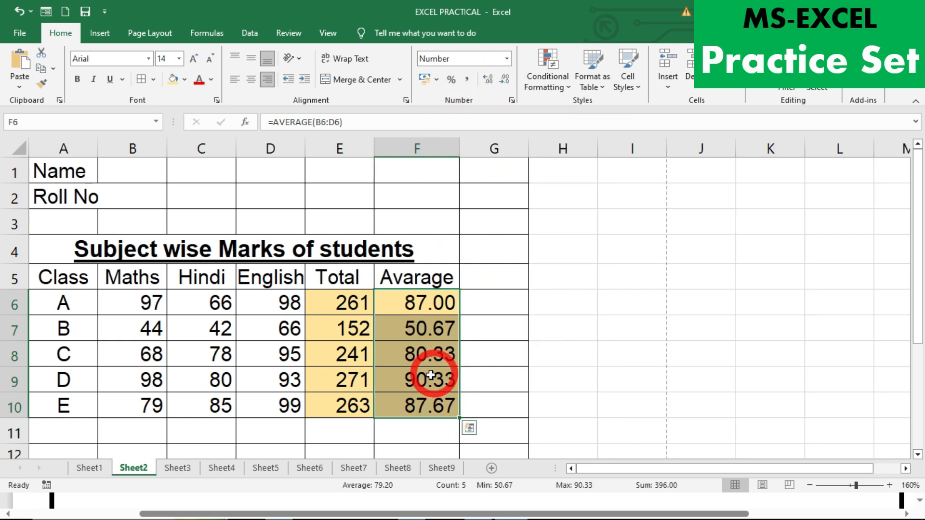
# - Autofit English column D to its contents and check instruction 8 in the PDF in Edge before returning to Excel
pyautogui.click(231, 346)
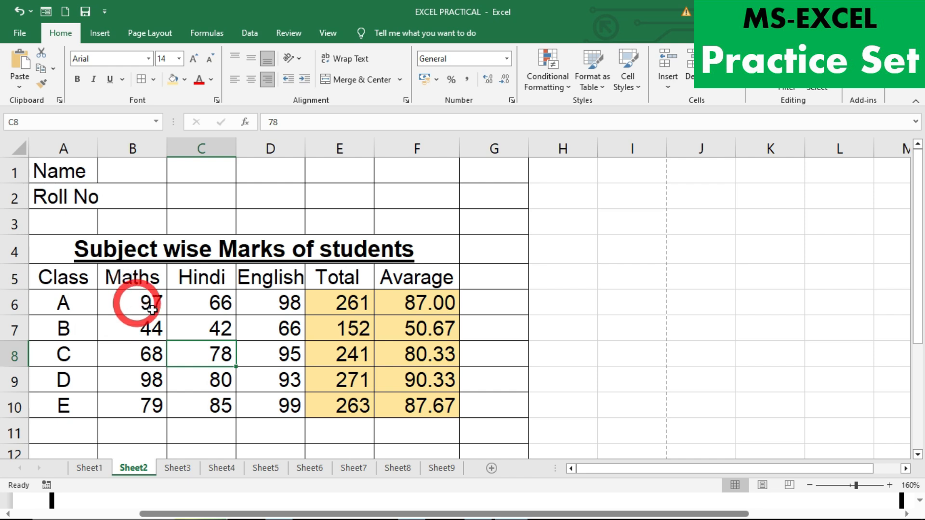
pyautogui.click(263, 280)
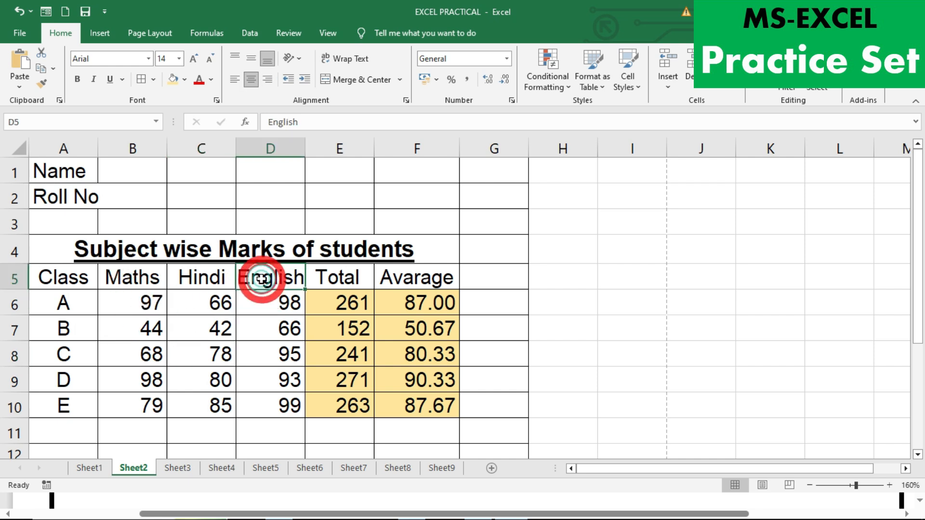
pyautogui.doubleClick(305, 147)
pyautogui.hotkey('alt', 'Tab')
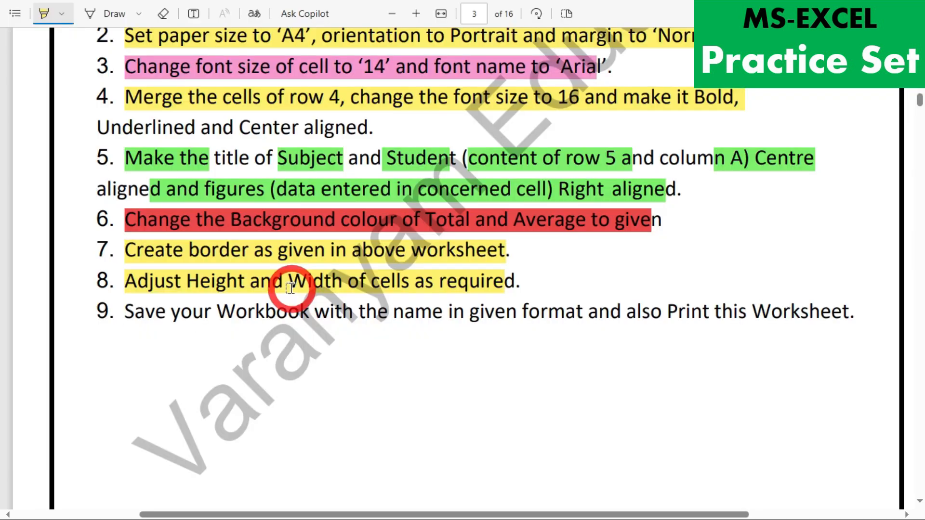
pyautogui.hotkey('alt', 'Tab')
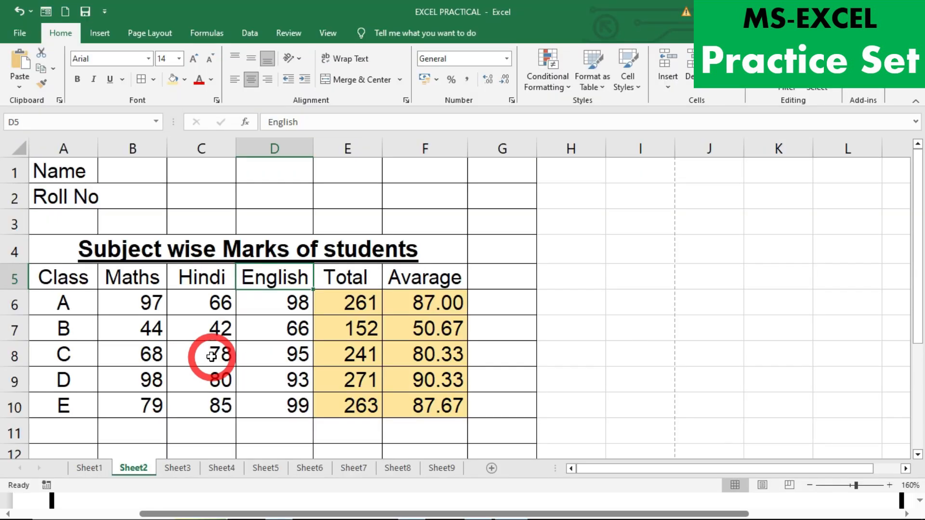
# - Open Sheet3, switch to the PDF in Edge and read Question 3's Scoresheet of class XII and its instructions
pyautogui.click(177, 468)
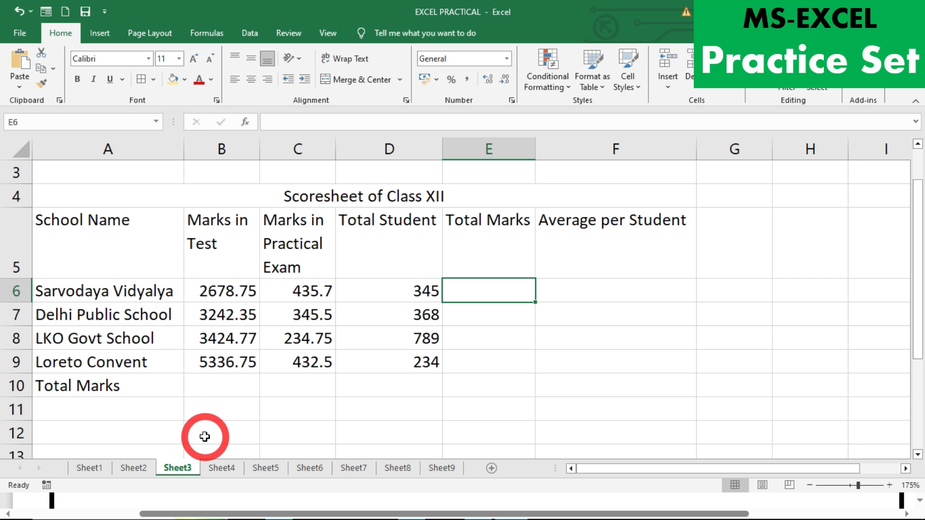
pyautogui.hotkey('alt', 'Tab')
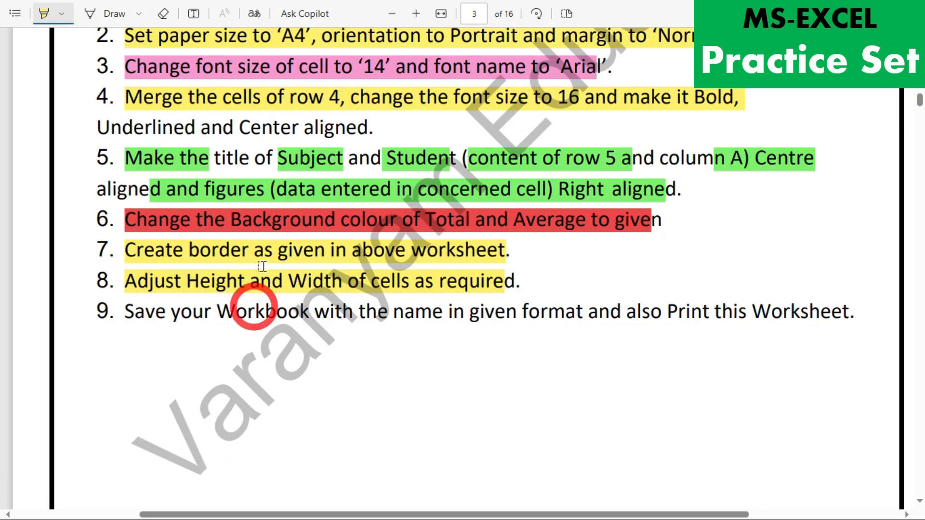
pyautogui.scroll(-10, 271, 323)
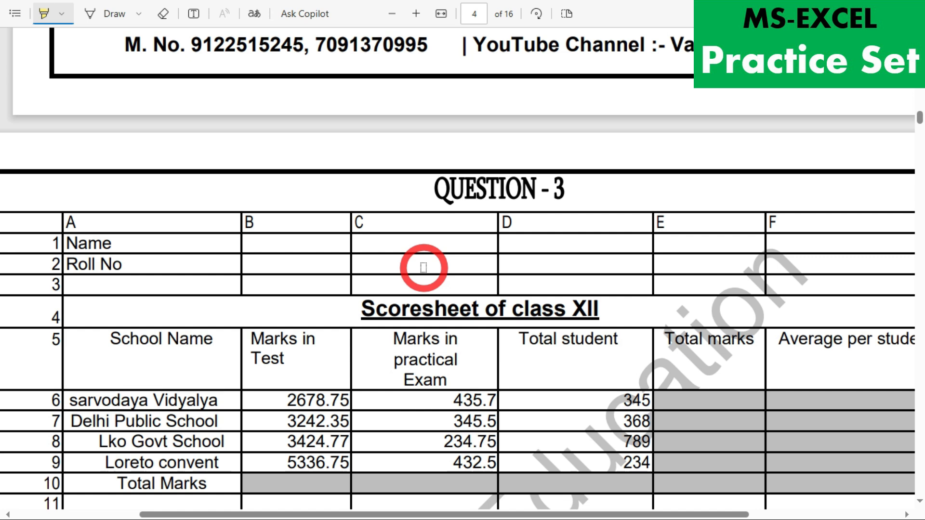
pyautogui.scroll(-2, 424, 268)
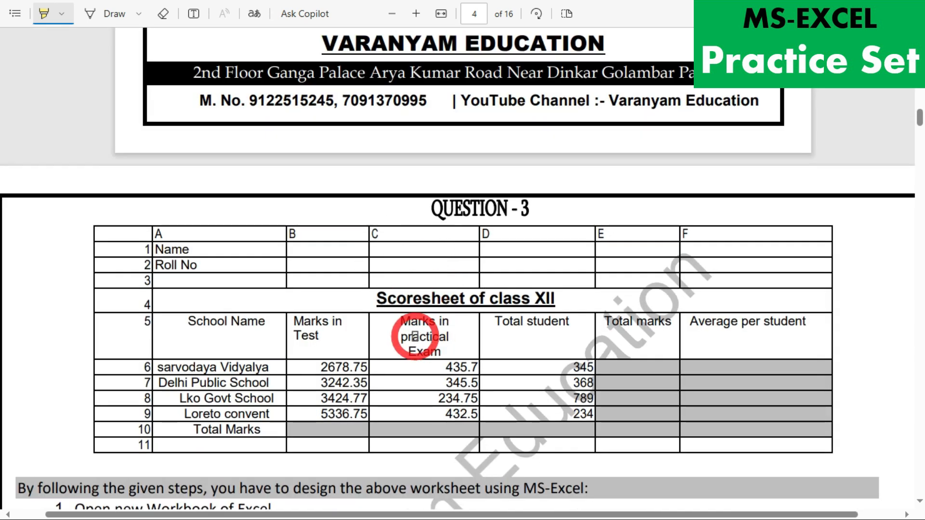
pyautogui.scroll(-5, 414, 336)
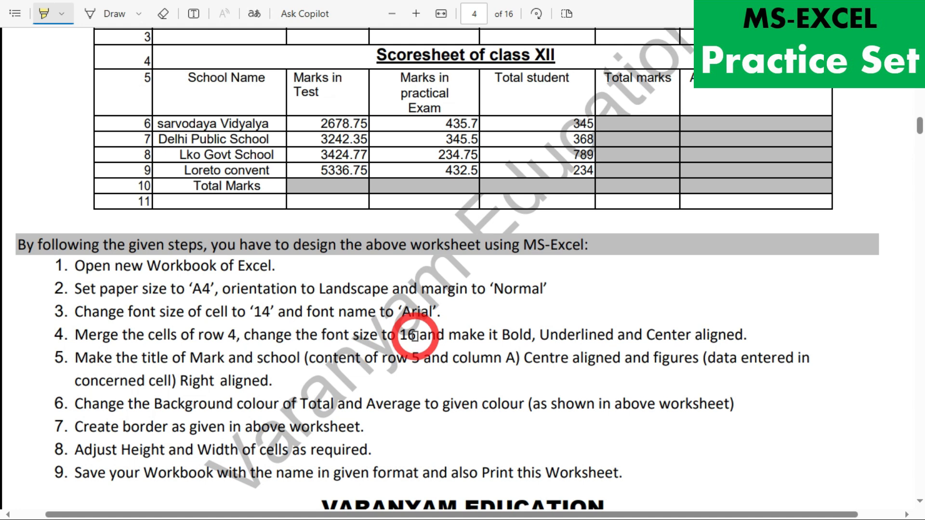
# - Switch to Excel, clear heading cell C5 and re-enter it as Marks, Practical and Exam on three separate lines within the cell
pyautogui.hotkey('alt', 'Tab')
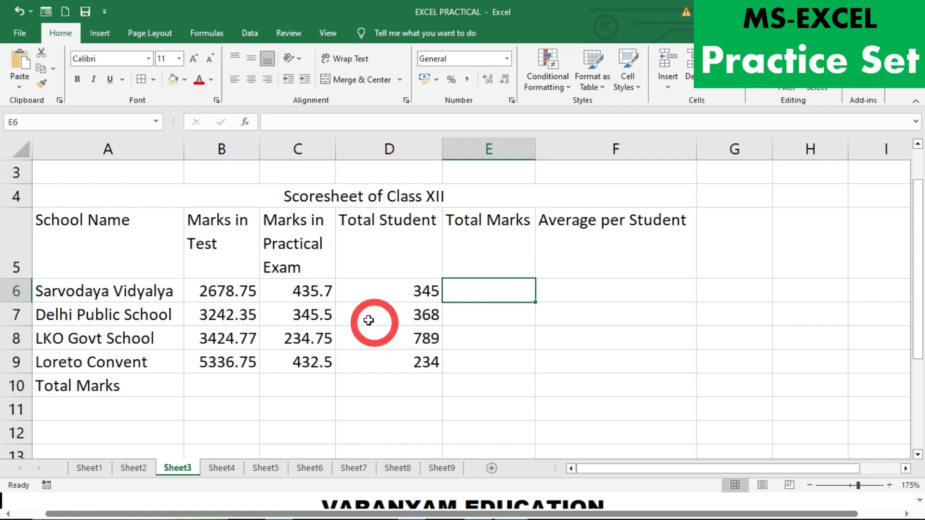
pyautogui.click(296, 246)
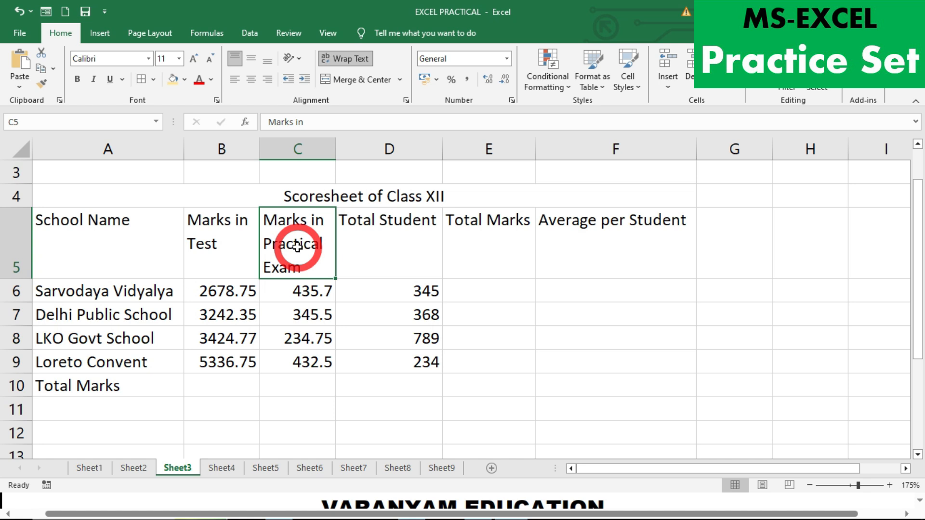
pyautogui.press('Delete')
pyautogui.click(336, 63)
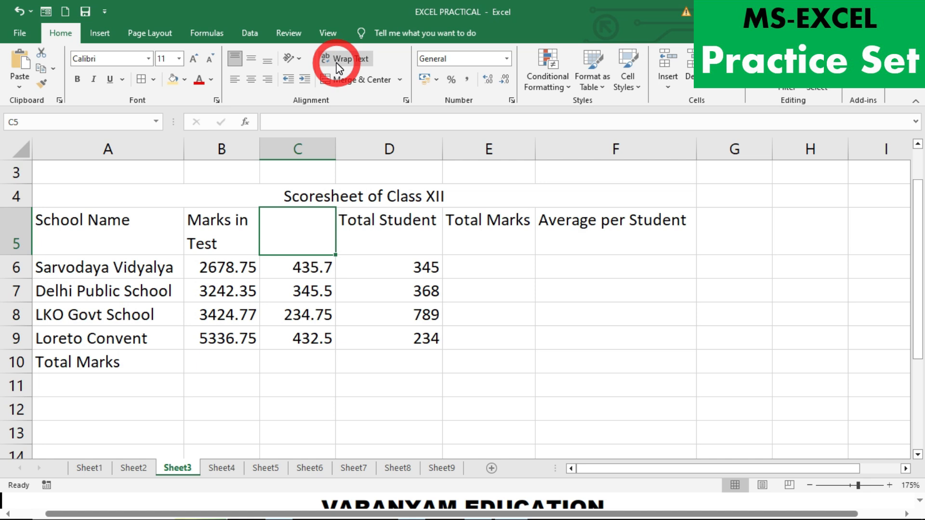
pyautogui.write('Marks')
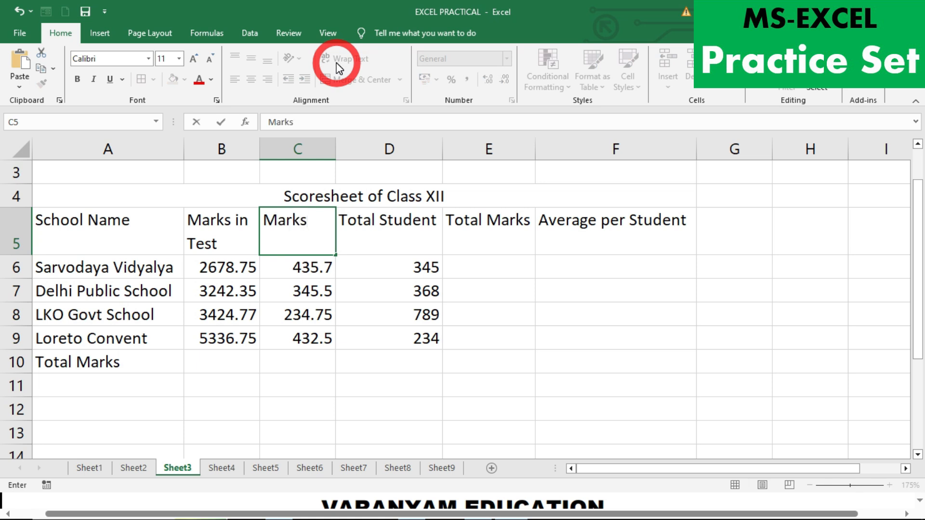
pyautogui.hotkey('alt', 'Return')
pyautogui.write('Practical')
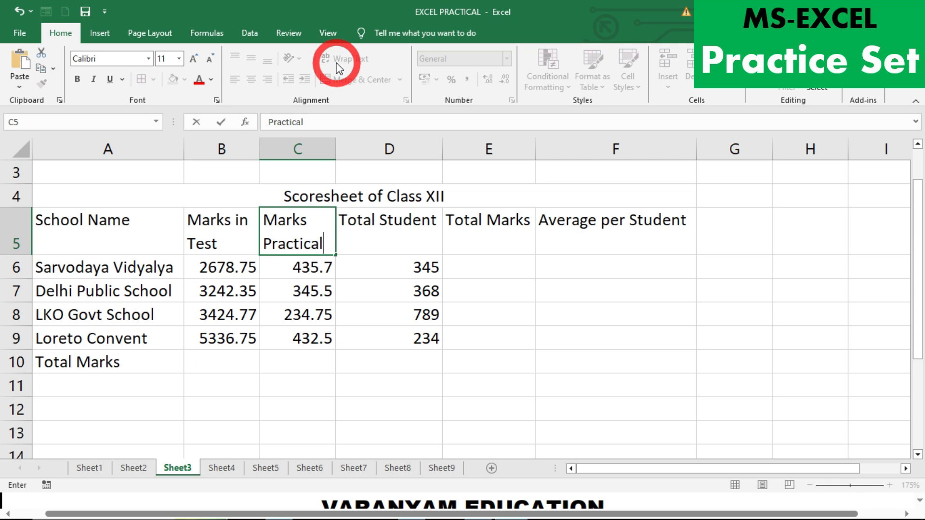
pyautogui.hotkey('alt', 'Return')
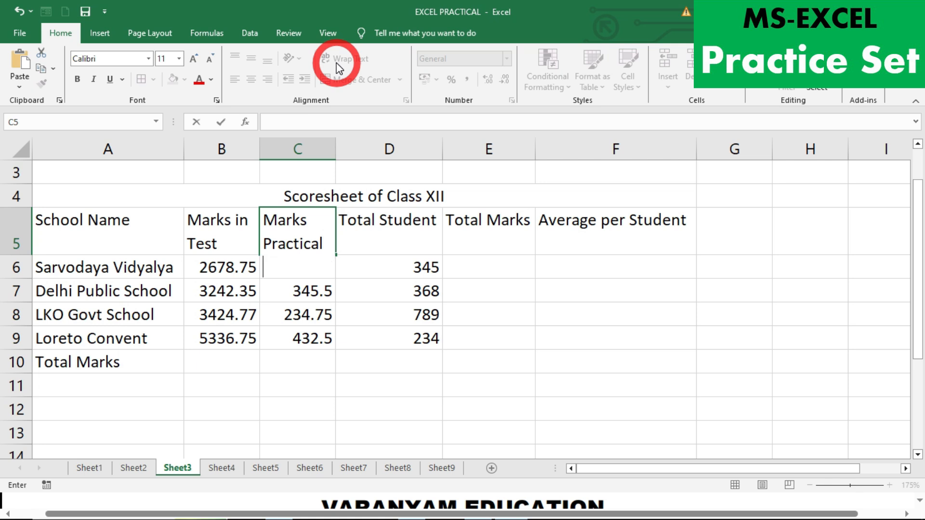
pyautogui.write('Exam')
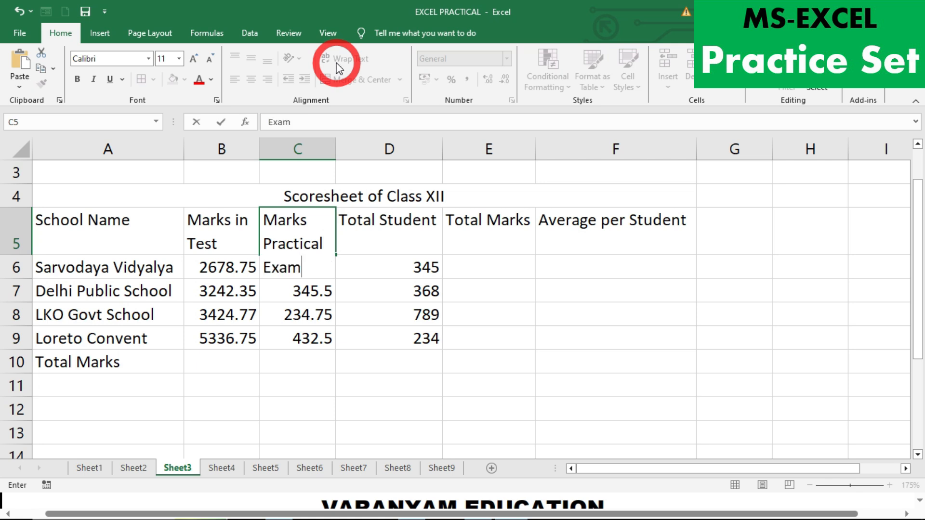
pyautogui.press('Return')
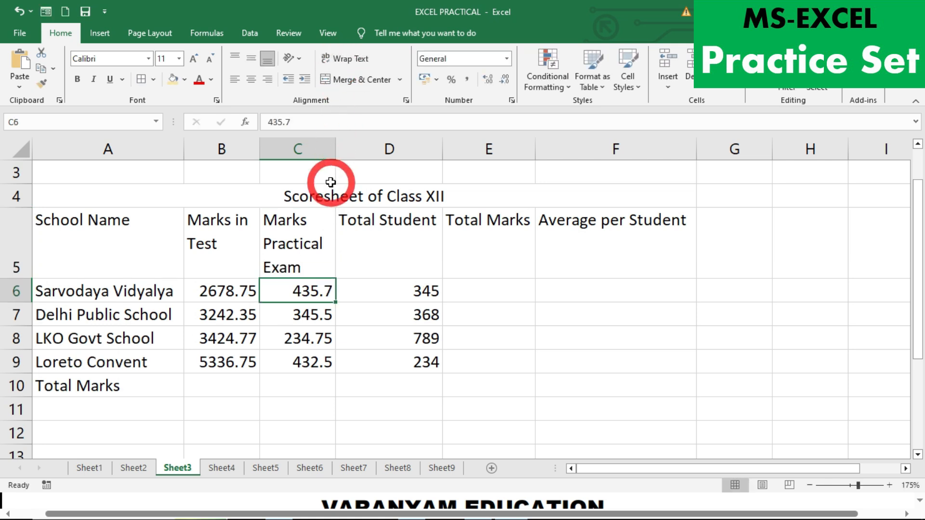
# - Switch to the PDF in Edge and draw a short blue pen stroke after "Marks in" in Question 3's practical exam heading
pyautogui.hotkey('alt', 'Tab')
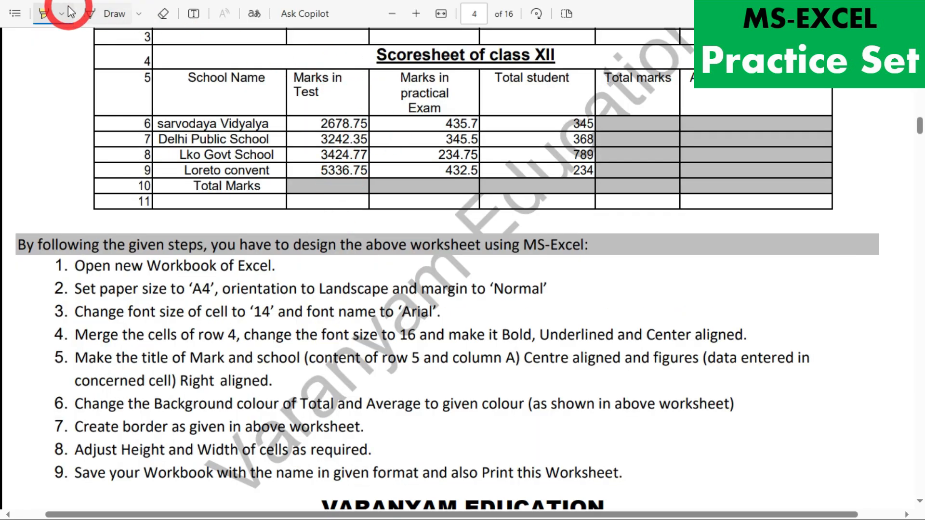
pyautogui.click(90, 14)
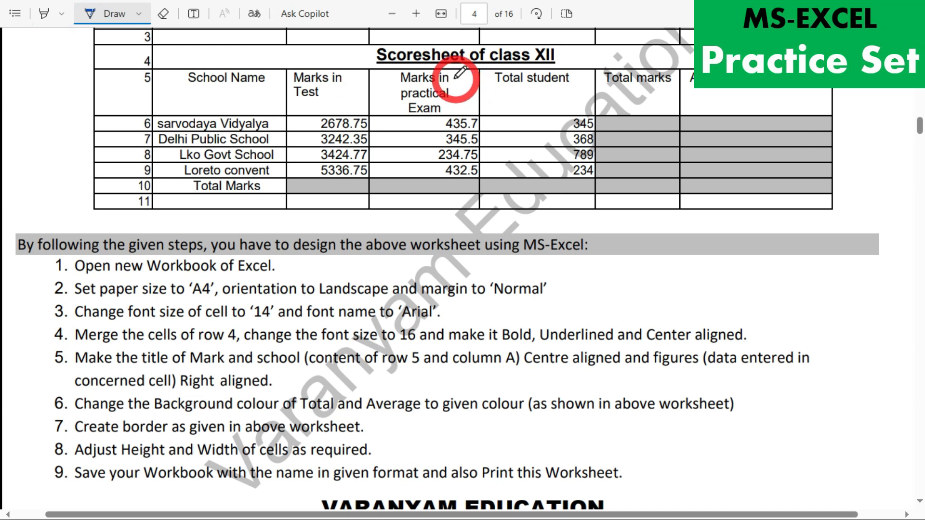
pyautogui.moveTo(464, 73); pyautogui.dragTo(453, 76)
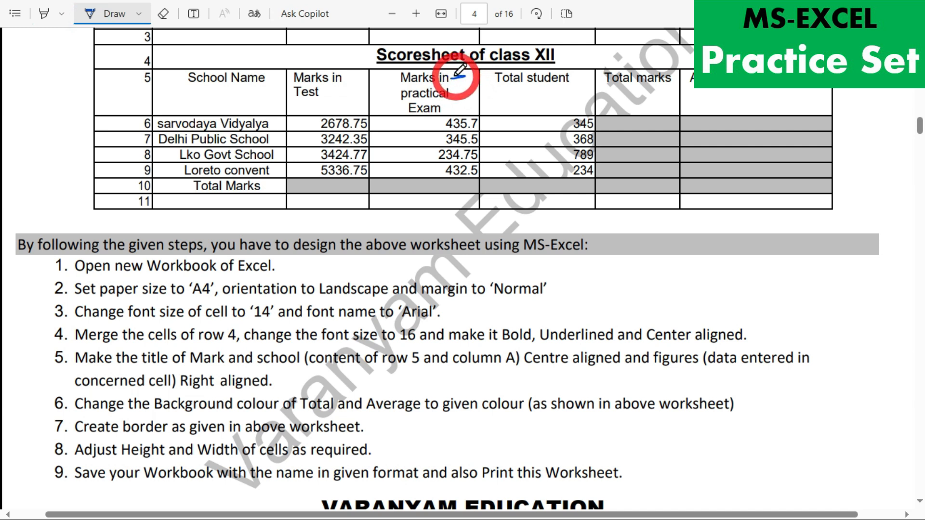
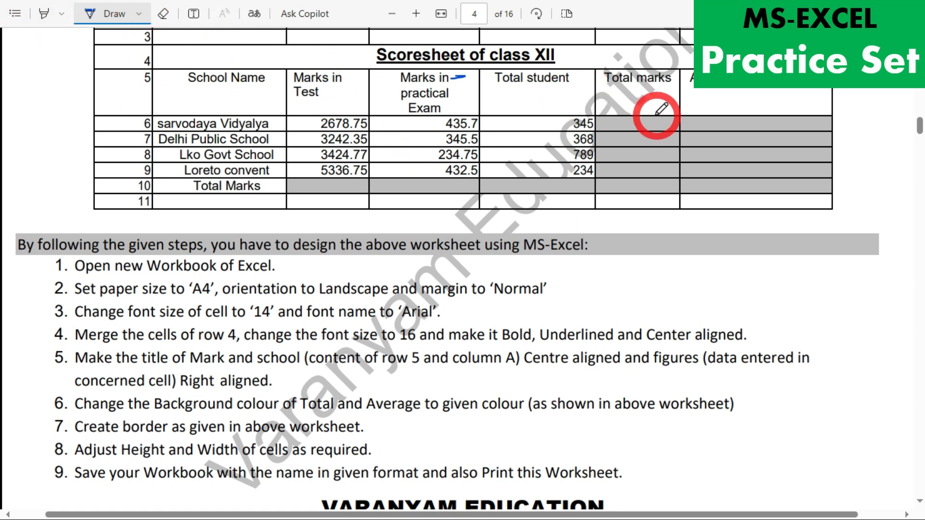
# - Circle the first blank Total marks and average cells and mark the Total Marks row's first three blank cells in blue pen in Question 3's table
pyautogui.moveTo(631, 99)
pyautogui.mouseDown()
pyautogui.moveTo(629, 142)
pyautogui.moveTo(641, 105)
pyautogui.mouseUp()
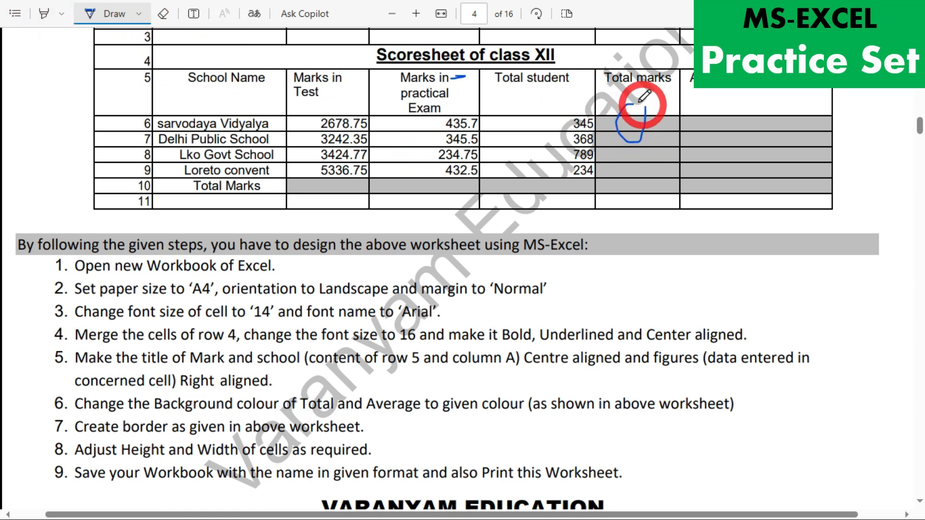
pyautogui.moveTo(734, 107)
pyautogui.mouseDown()
pyautogui.moveTo(717, 130)
pyautogui.moveTo(737, 139)
pyautogui.moveTo(754, 114)
pyautogui.moveTo(740, 102)
pyautogui.mouseUp()
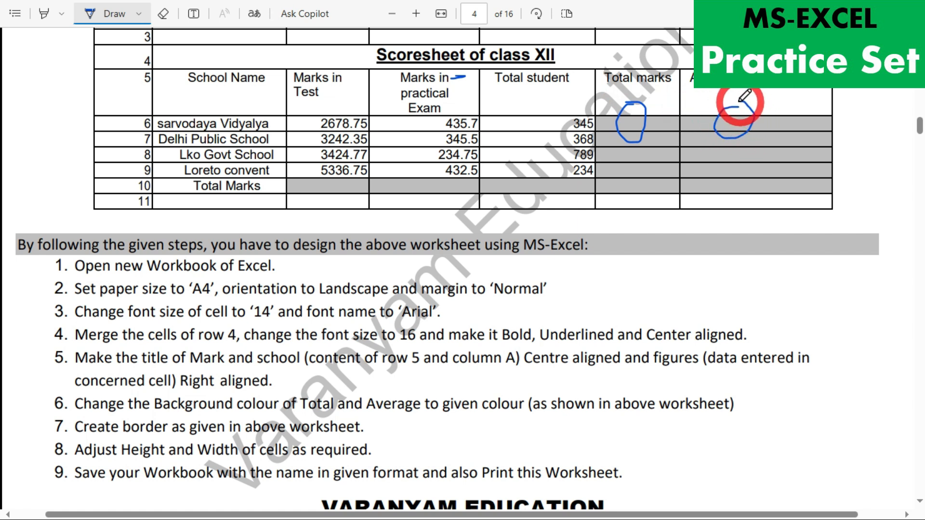
pyautogui.moveTo(331, 180); pyautogui.dragTo(331, 185)
pyautogui.moveTo(446, 187); pyautogui.dragTo(472, 185)
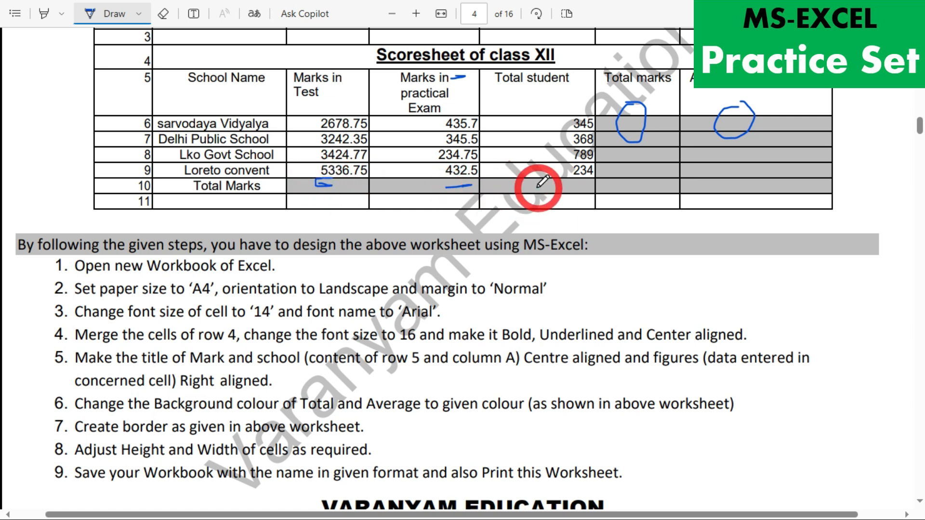
pyautogui.click(540, 186)
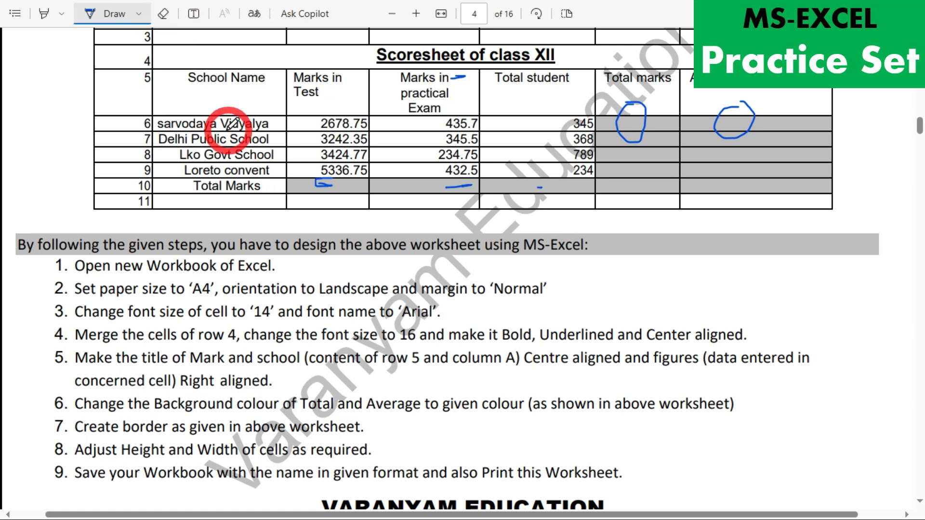
pyautogui.click(43, 16)
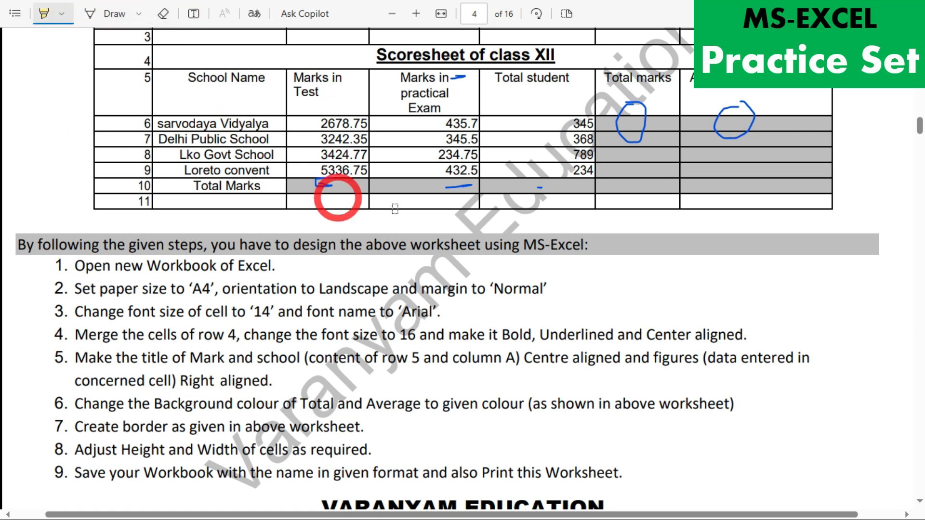
# - Switch to Excel and review Sarvodaya Vidyalya's test marks, practical marks and student count against the empty Total Marks cell E6
pyautogui.hotkey('alt', 'Tab')
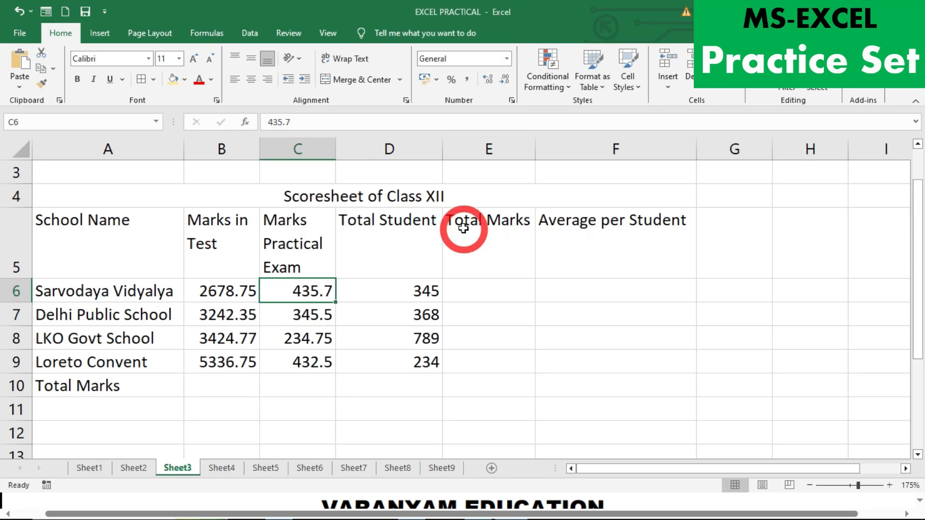
pyautogui.click(480, 301)
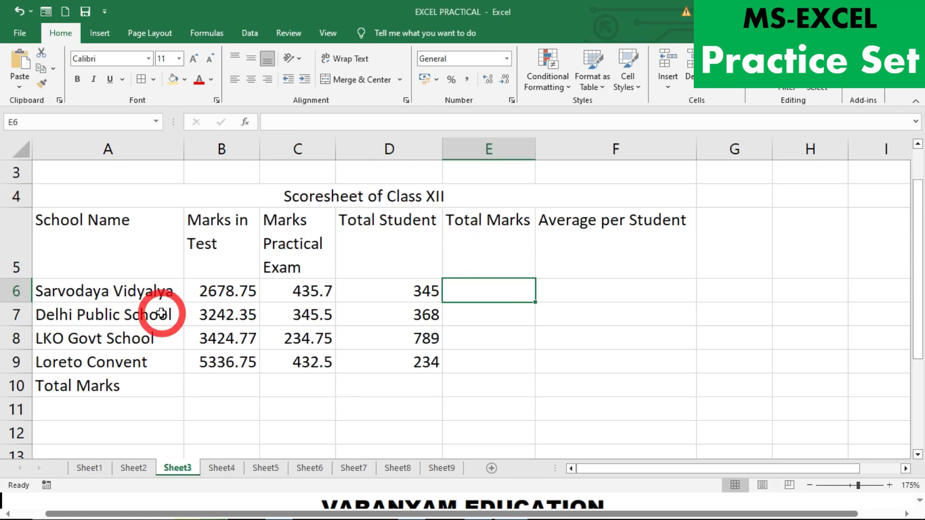
pyautogui.click(104, 291)
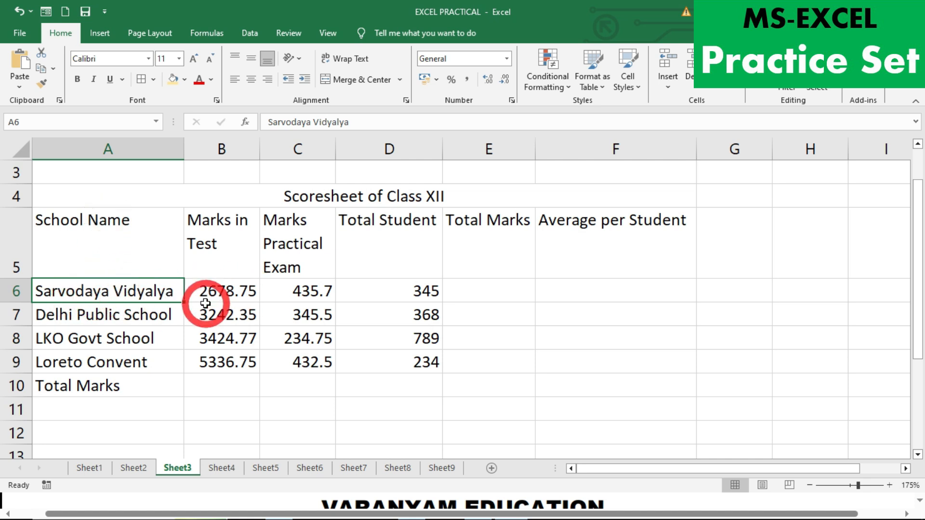
pyautogui.click(242, 290)
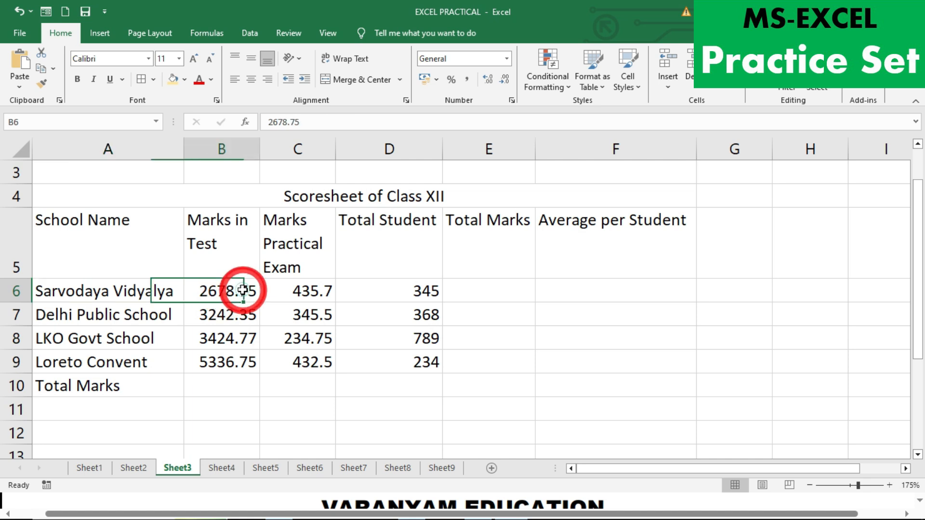
pyautogui.click(285, 293)
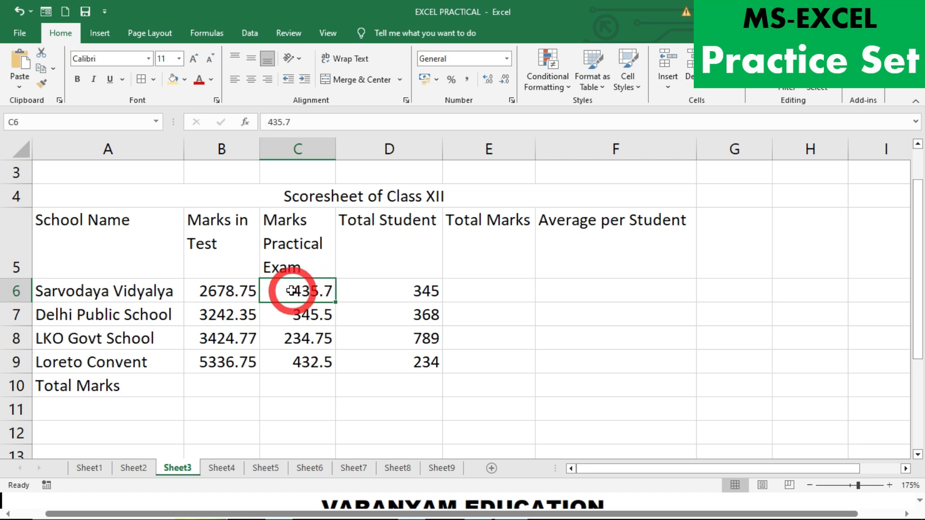
pyautogui.click(414, 301)
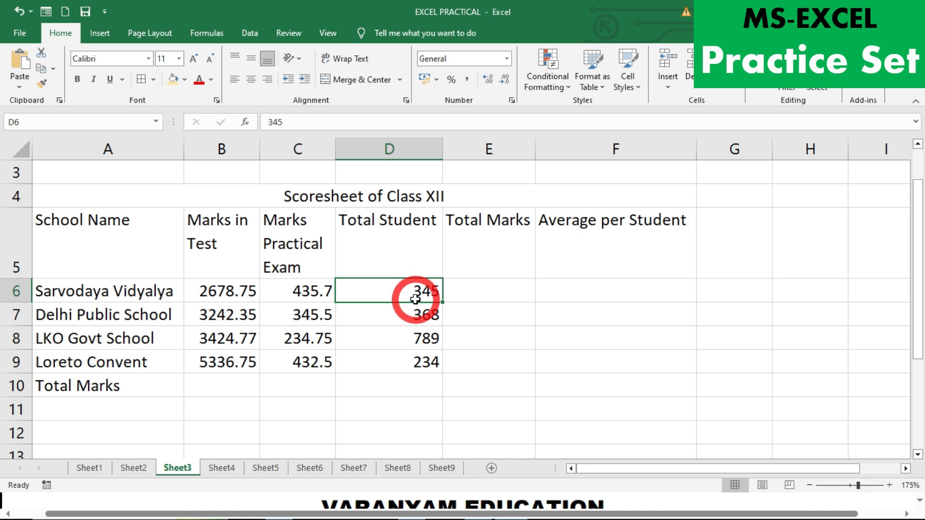
pyautogui.click(452, 289)
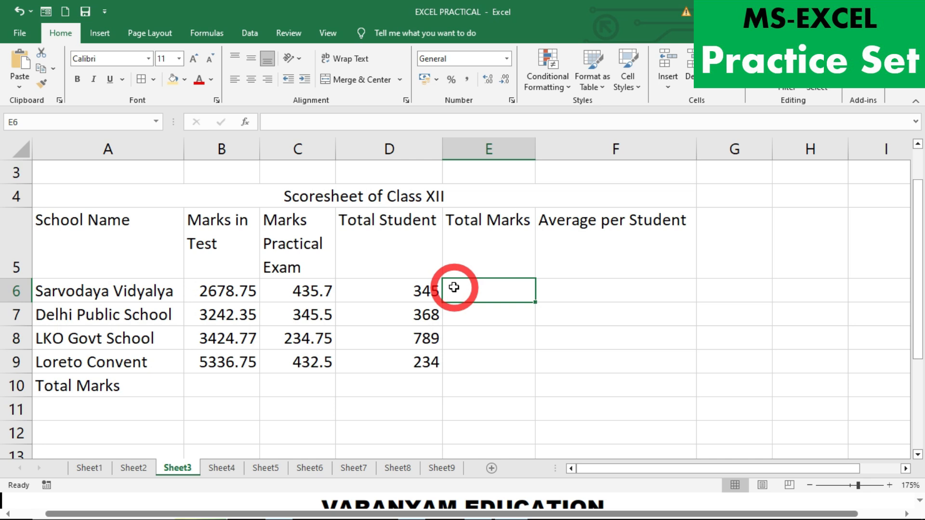
pyautogui.click(218, 280)
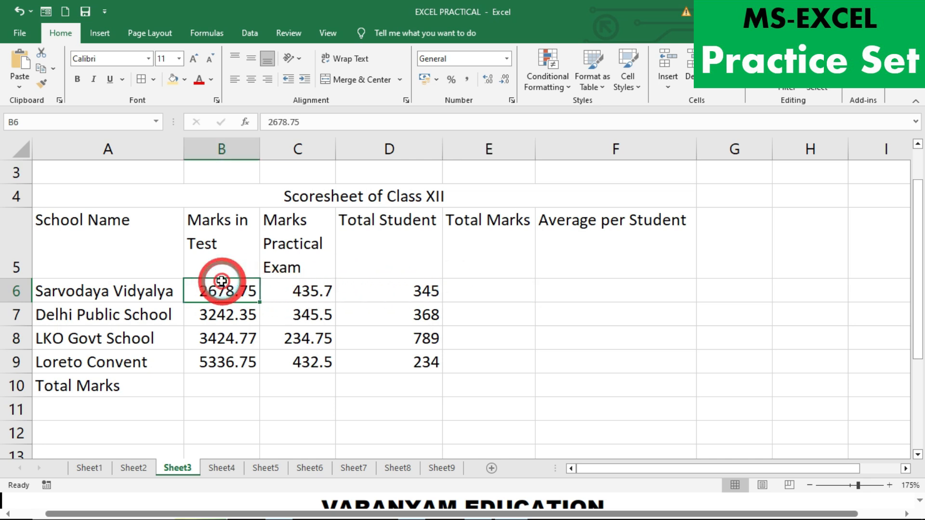
pyautogui.click(292, 284)
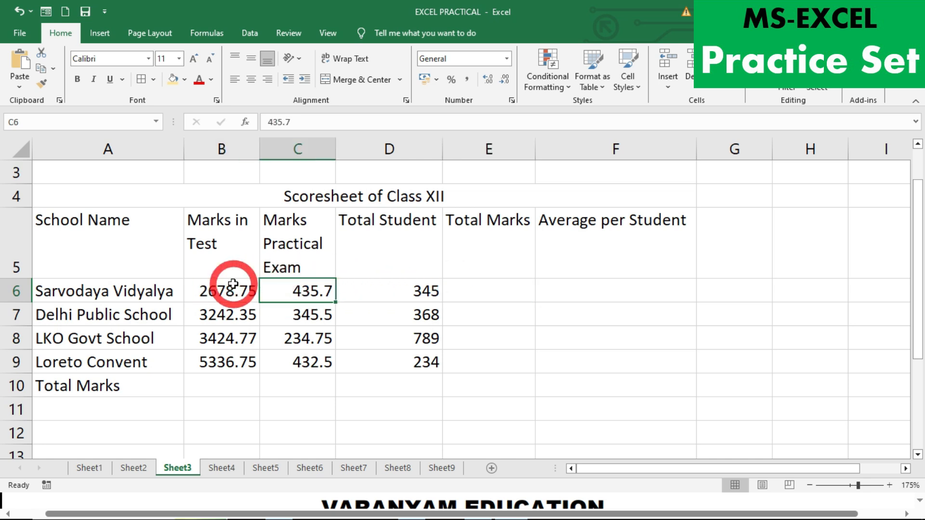
# - Calculate Total Marks in E6 with =B6+C6 and copy the formula down through E9
pyautogui.click(477, 294)
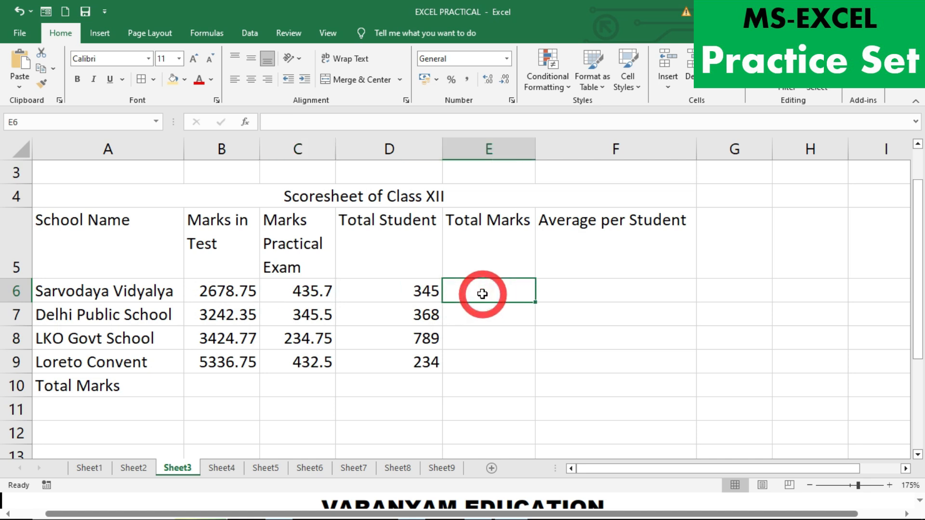
pyautogui.write('=')
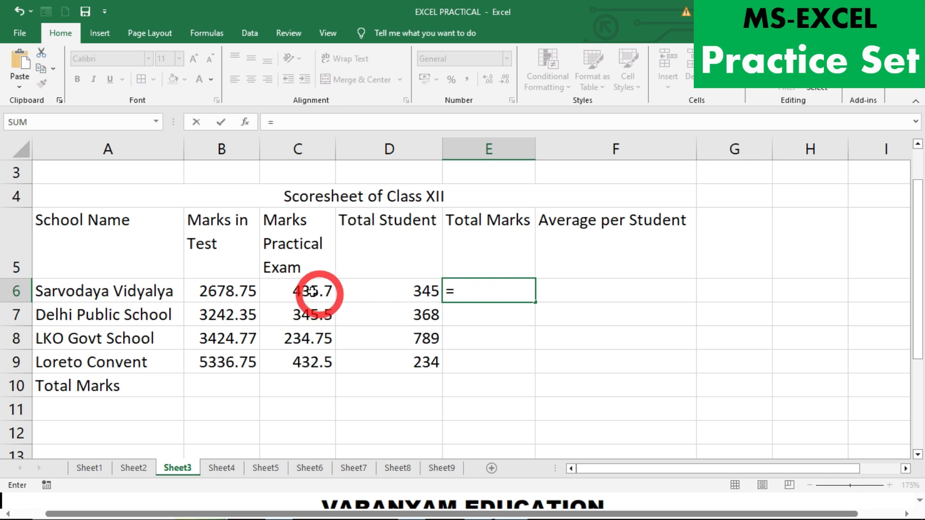
pyautogui.click(224, 286)
pyautogui.write('+')
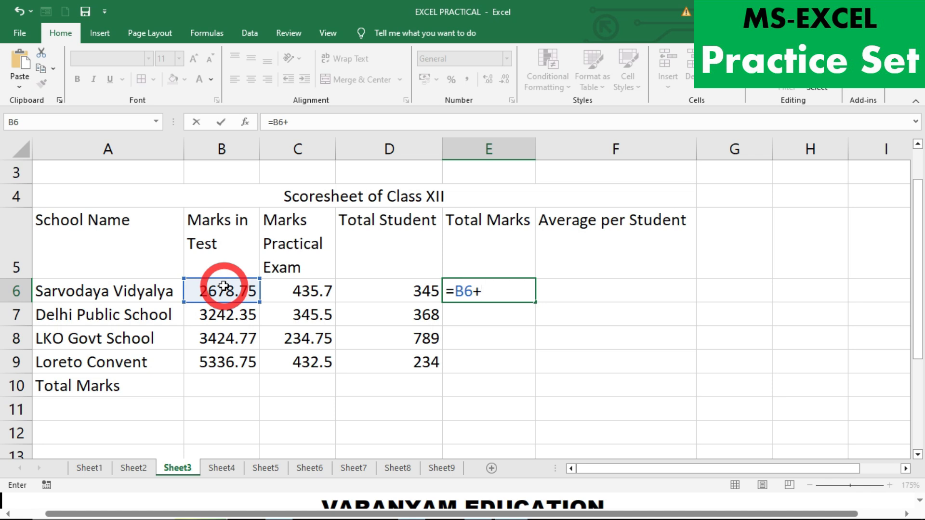
pyautogui.click(297, 290)
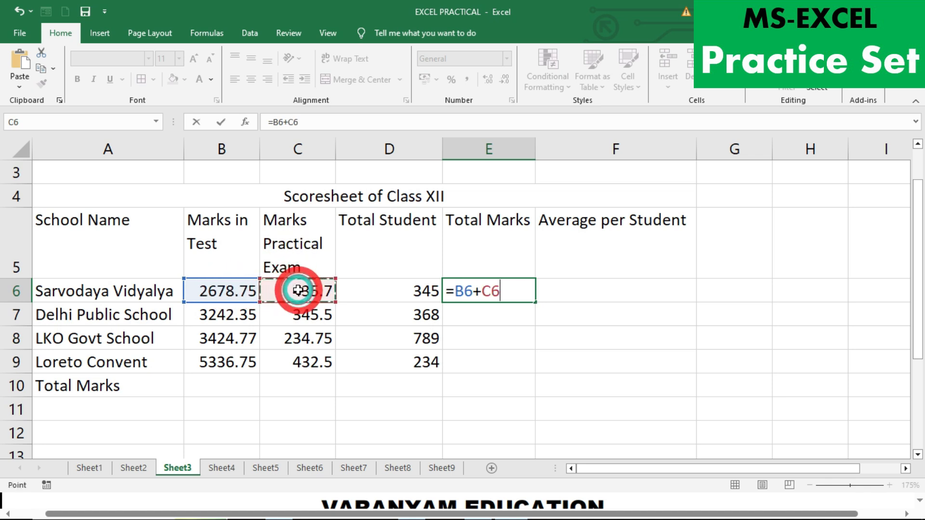
pyautogui.press('Return')
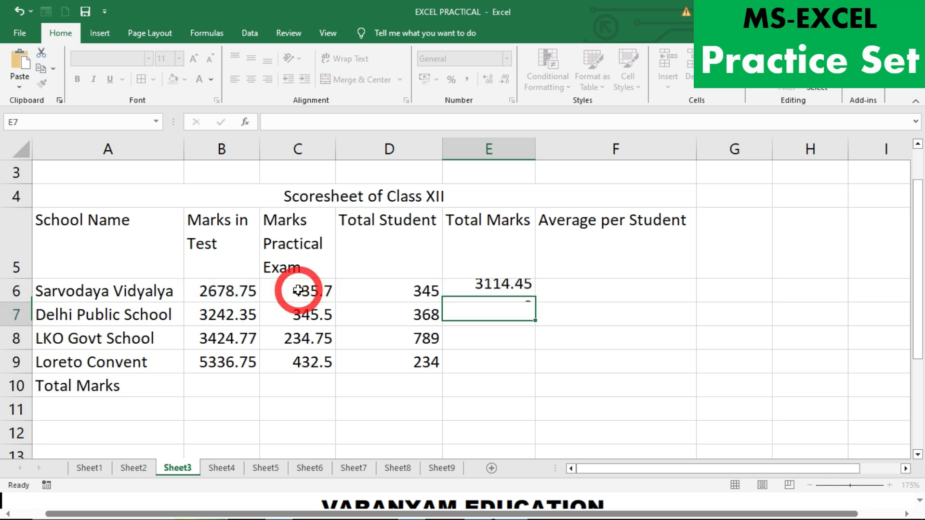
pyautogui.click(490, 290)
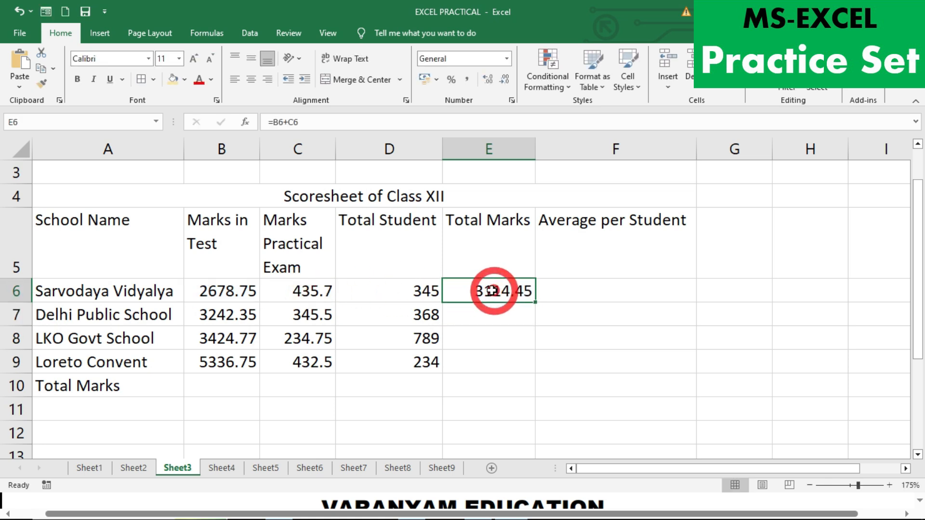
pyautogui.moveTo(535, 306); pyautogui.dragTo(520, 361)
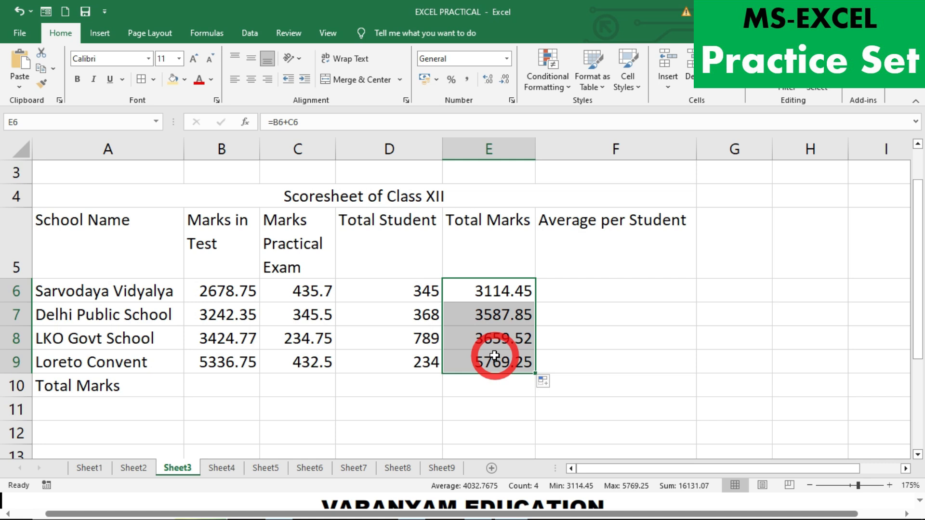
# - Calculate Average per Student in F6 with =E6/D6 and copy the formula down through F9
pyautogui.click(563, 288)
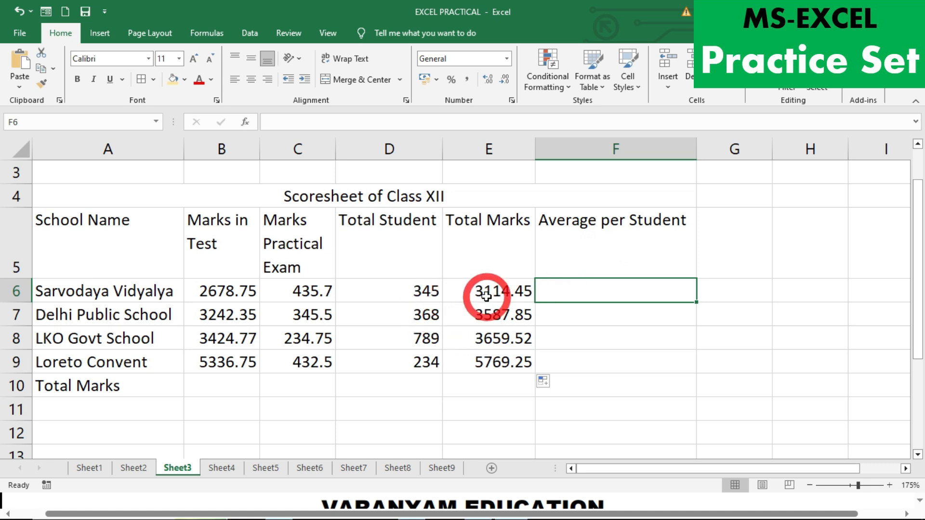
pyautogui.click(406, 295)
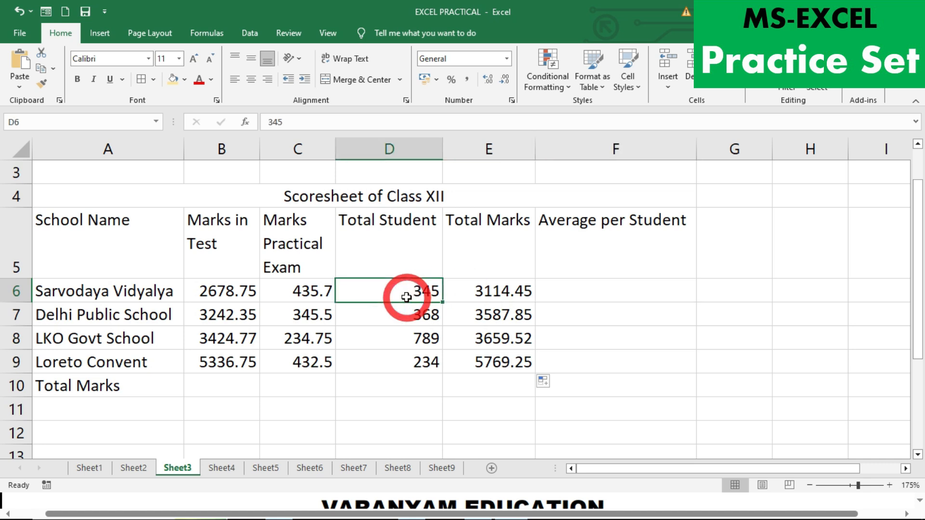
pyautogui.click(493, 290)
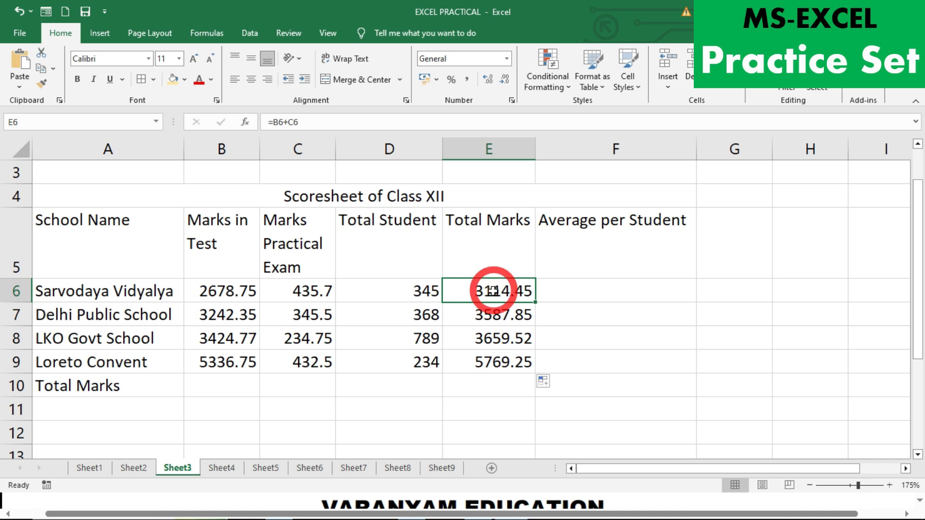
pyautogui.click(571, 288)
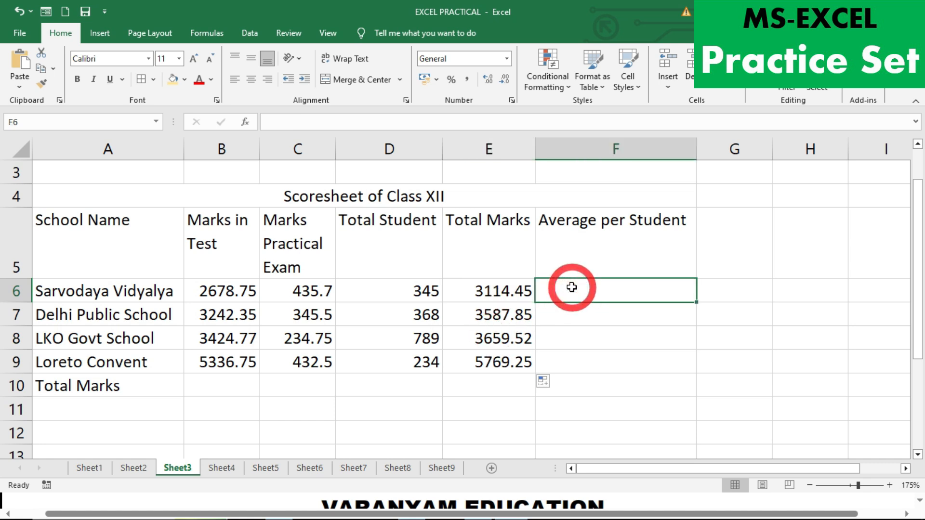
pyautogui.write('=')
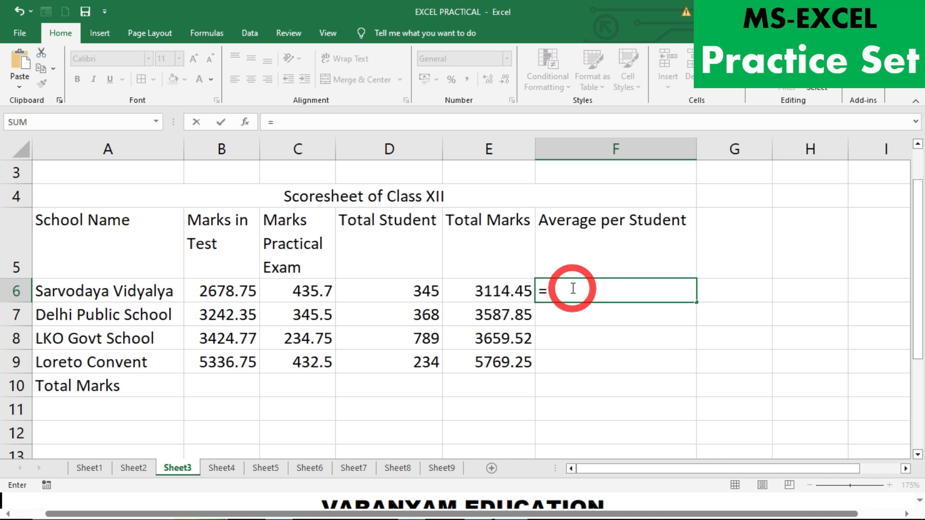
pyautogui.click(484, 292)
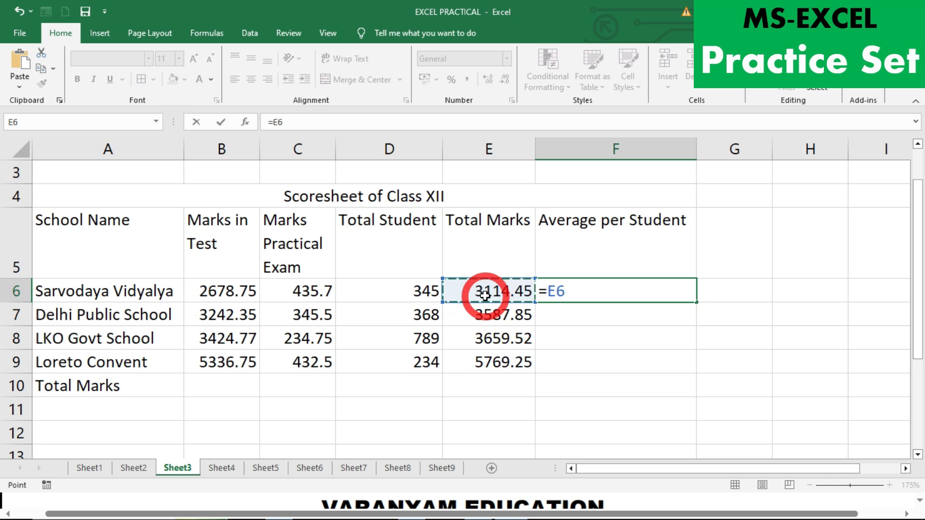
pyautogui.write('/')
pyautogui.click(406, 284)
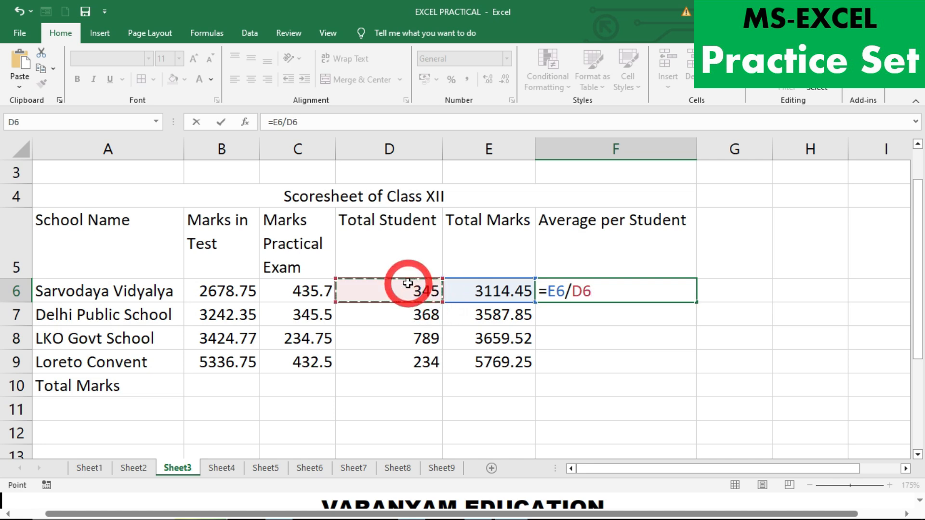
pyautogui.press('Return')
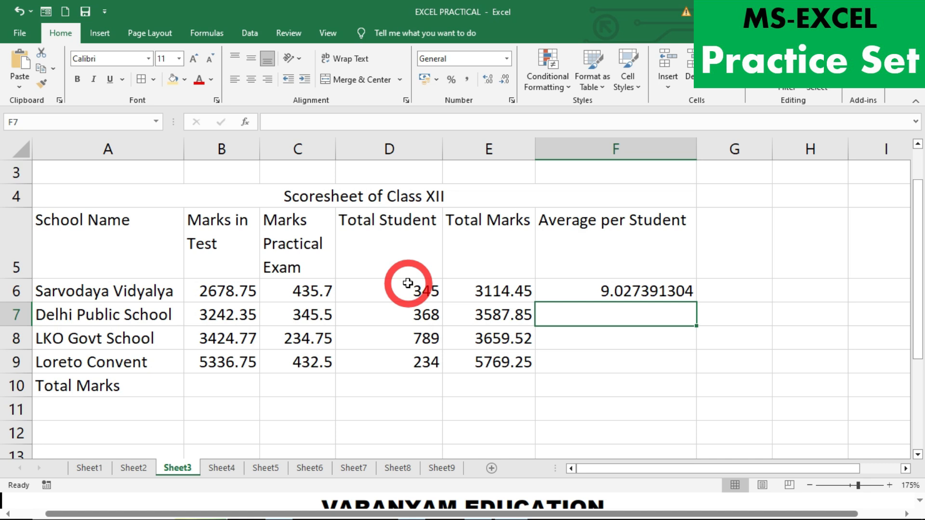
pyautogui.click(648, 285)
pyautogui.moveTo(696, 302); pyautogui.dragTo(679, 367)
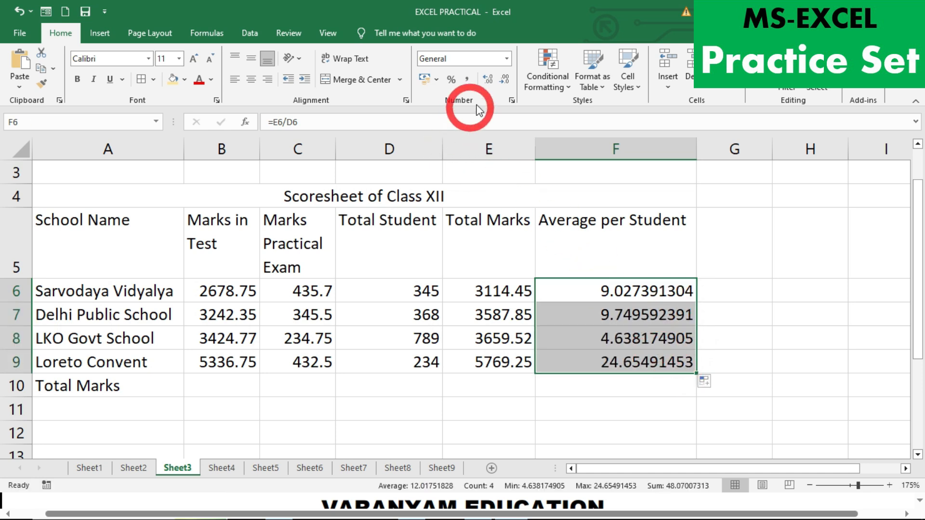
# - Reduce the Average per Student values in F6:F9 to two decimal places
pyautogui.click(505, 81)
pyautogui.click(505, 81)
pyautogui.click(505, 81)
pyautogui.click(505, 81)
pyautogui.click(505, 81)
pyautogui.click(505, 81)
pyautogui.click(505, 81)
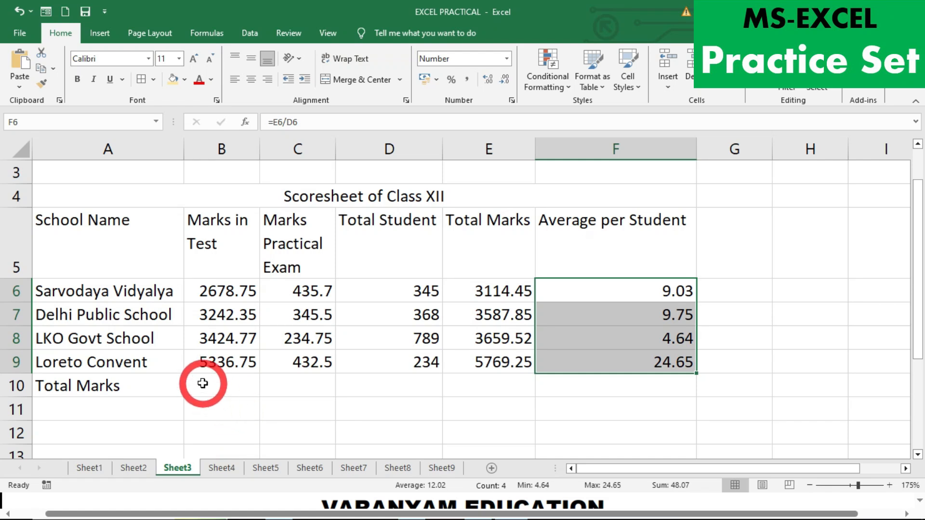
# - Total the Marks in Test column in B10 with =SUM(B6:B9) and copy the formula across to C10
pyautogui.click(200, 385)
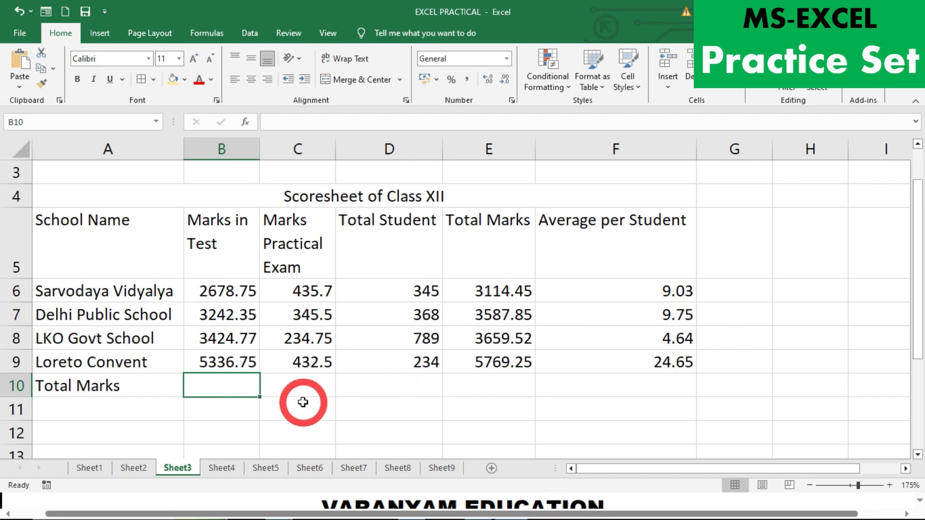
pyautogui.write('=')
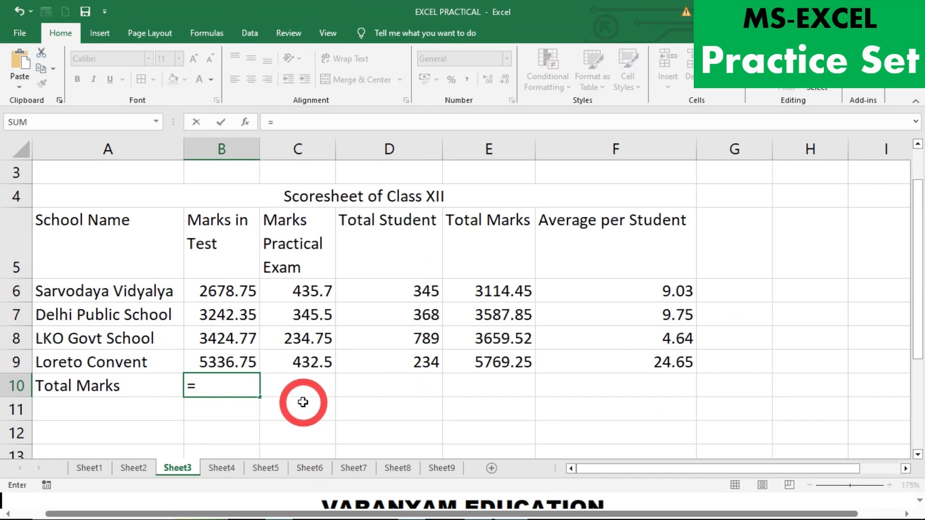
pyautogui.write('sum')
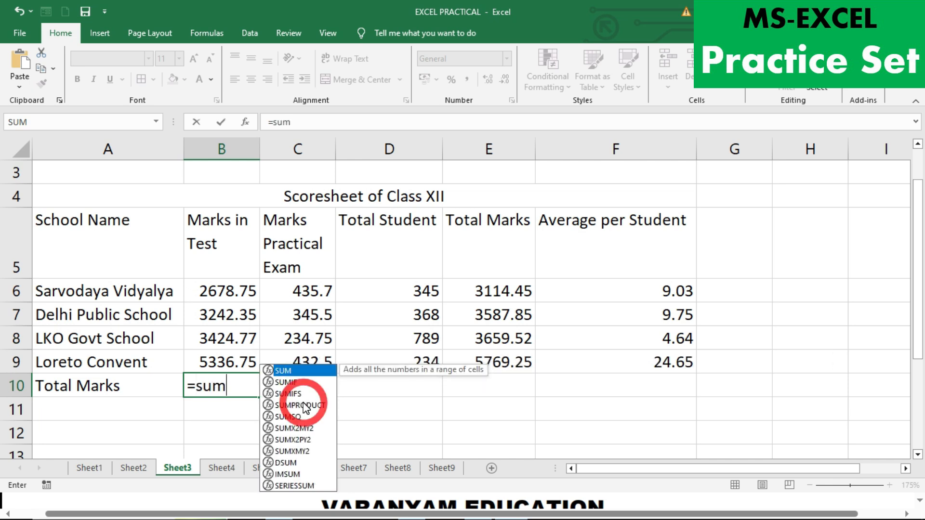
pyautogui.write('(')
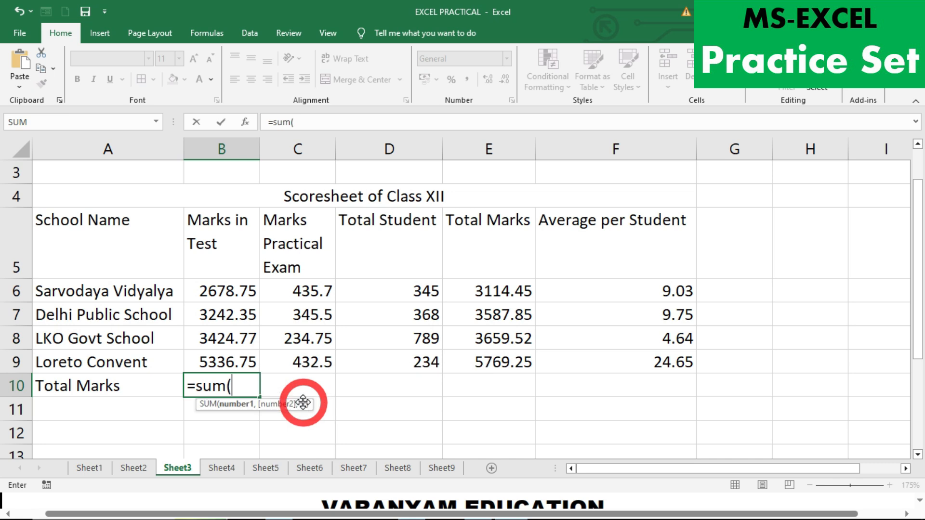
pyautogui.moveTo(215, 289); pyautogui.dragTo(227, 359)
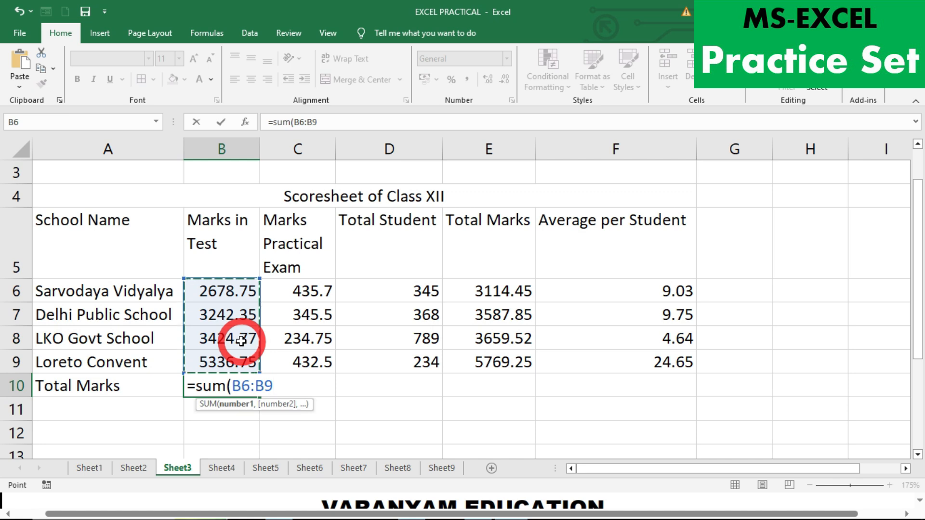
pyautogui.write(')')
pyautogui.press('Return')
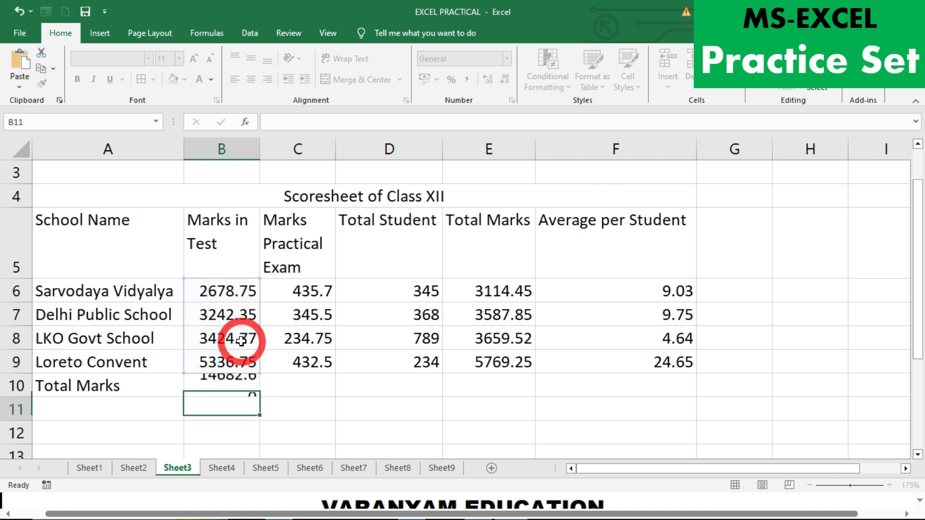
pyautogui.click(214, 384)
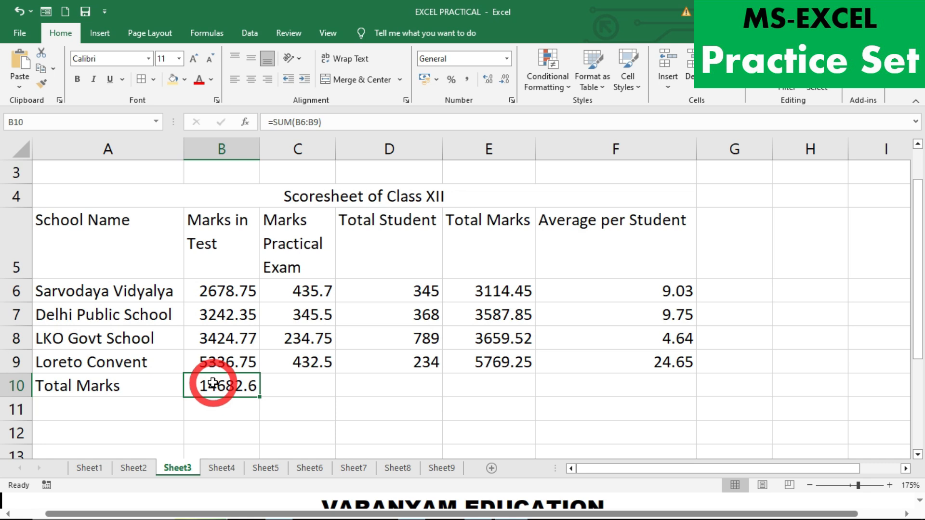
pyautogui.moveTo(262, 399); pyautogui.dragTo(306, 388)
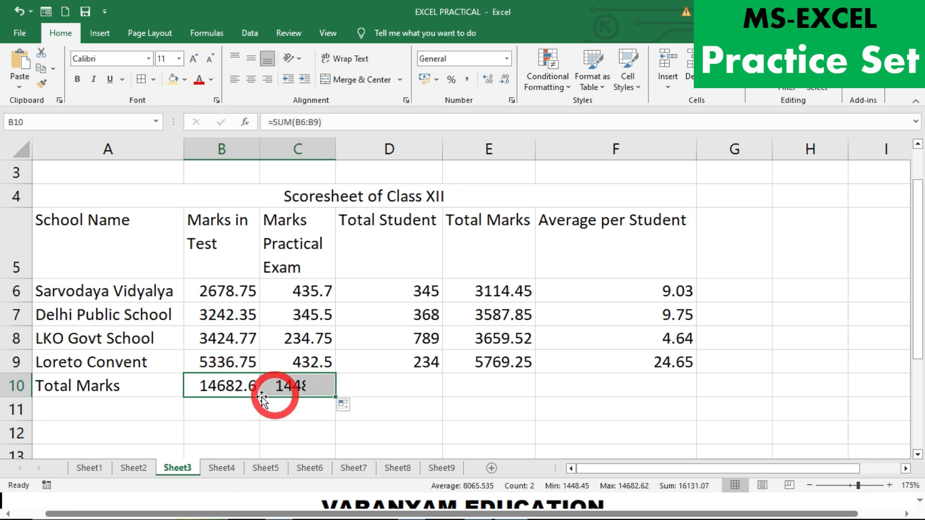
# - Check the Total Marks row cells B10 through E10 against the Scoresheet of class XII table in the practice PDF
pyautogui.click(208, 391)
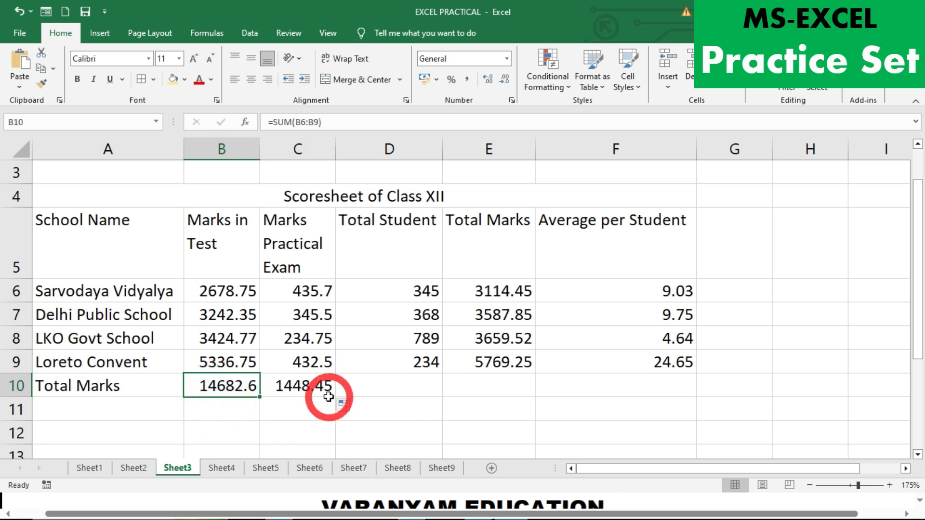
pyautogui.click(310, 400)
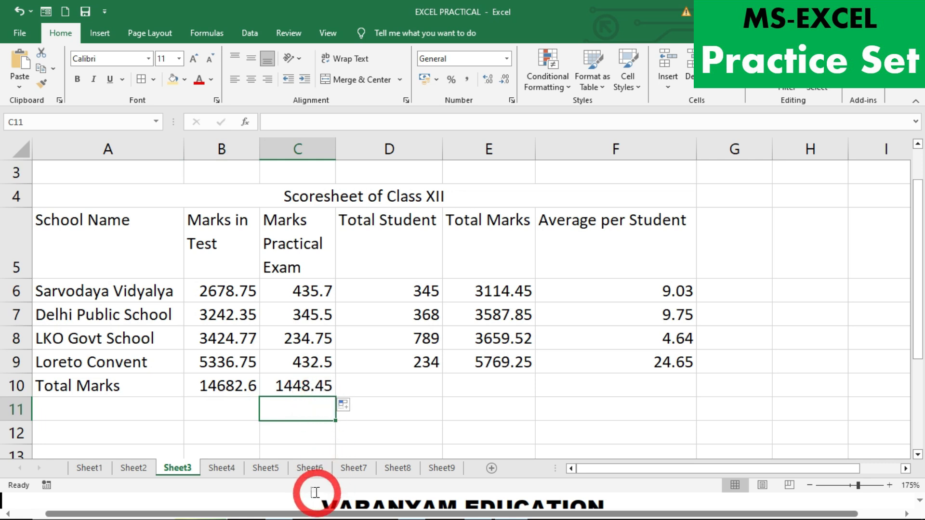
pyautogui.click(310, 390)
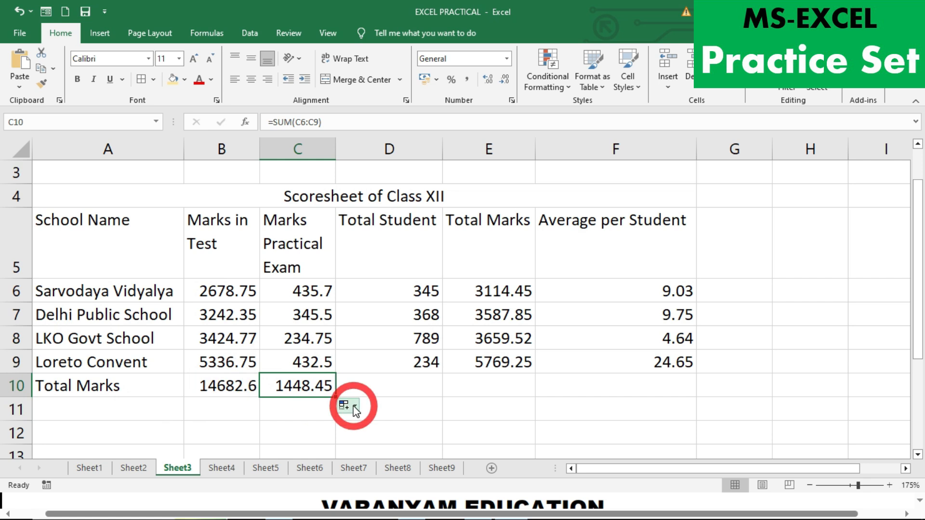
pyautogui.click(392, 388)
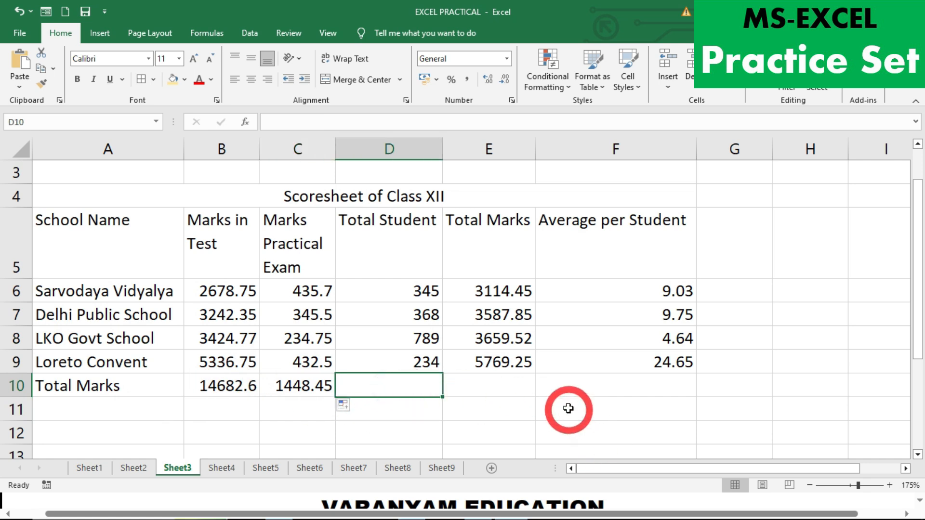
pyautogui.click(517, 384)
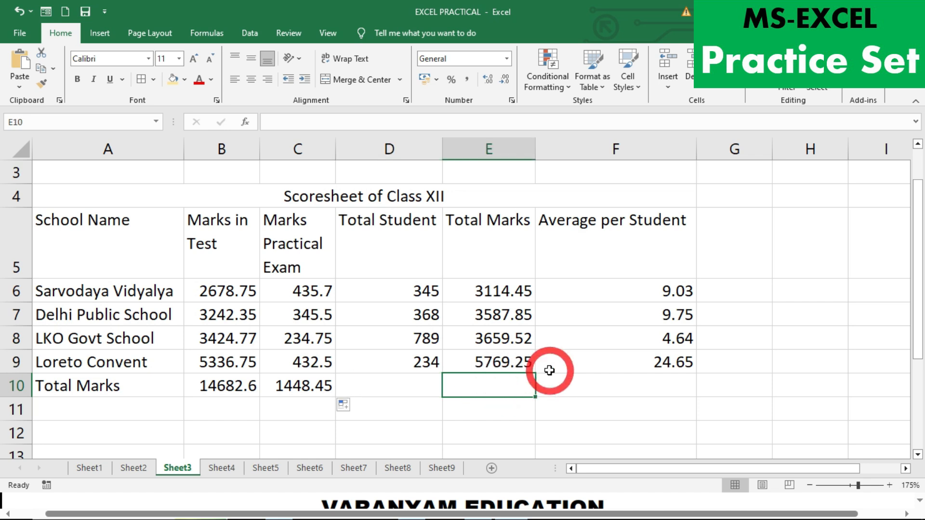
pyautogui.hotkey('alt', 'Tab')
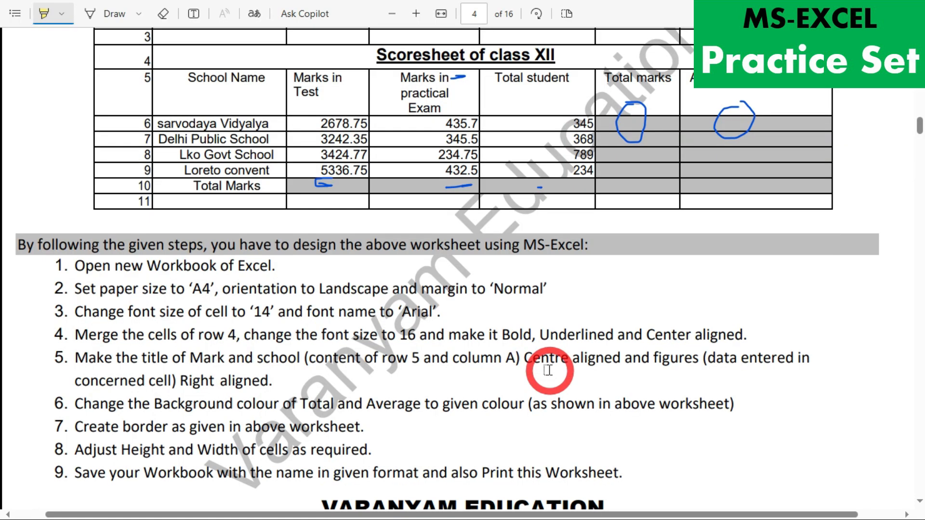
pyautogui.hotkey('alt', 'Tab')
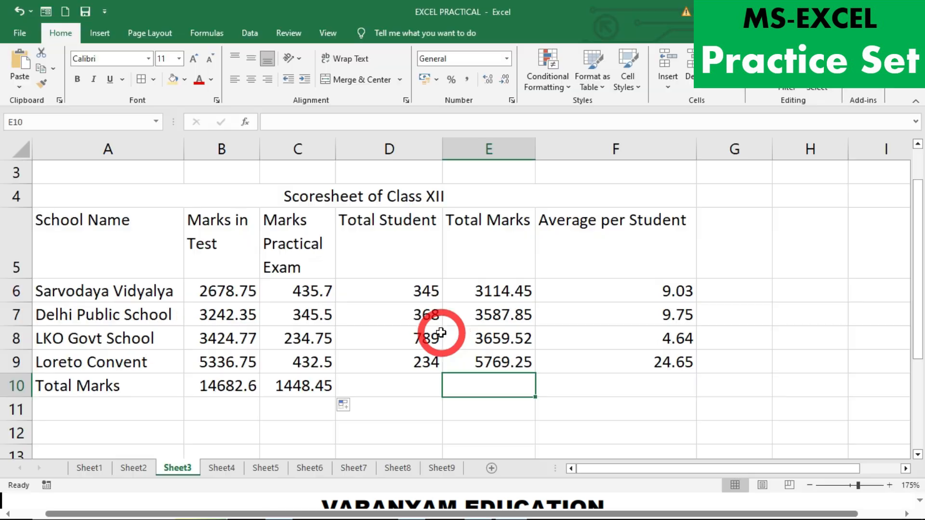
# - Switch to the practice PDF, highlight instruction 2 on paper size, orientation and margin, and return to Excel
pyautogui.hotkey('alt', 'Tab')
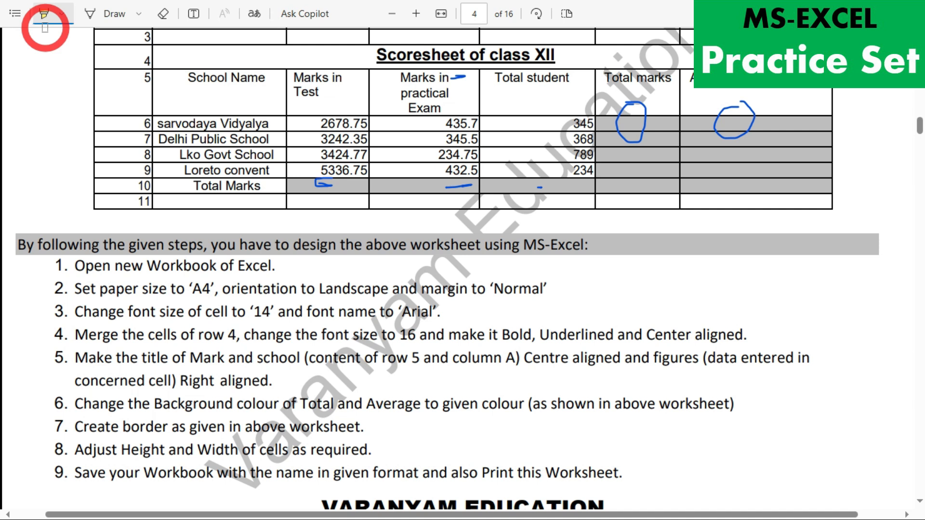
pyautogui.click(74, 291)
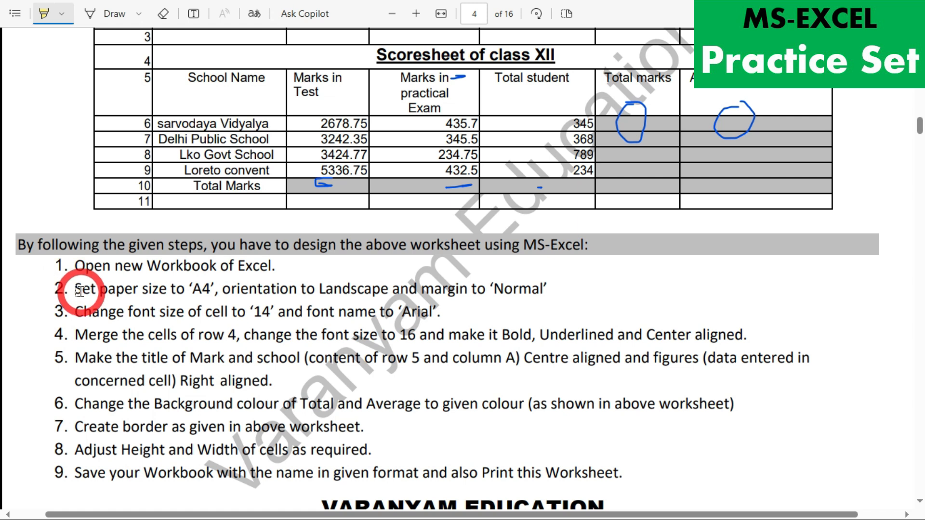
pyautogui.moveTo(74, 291); pyautogui.dragTo(531, 291)
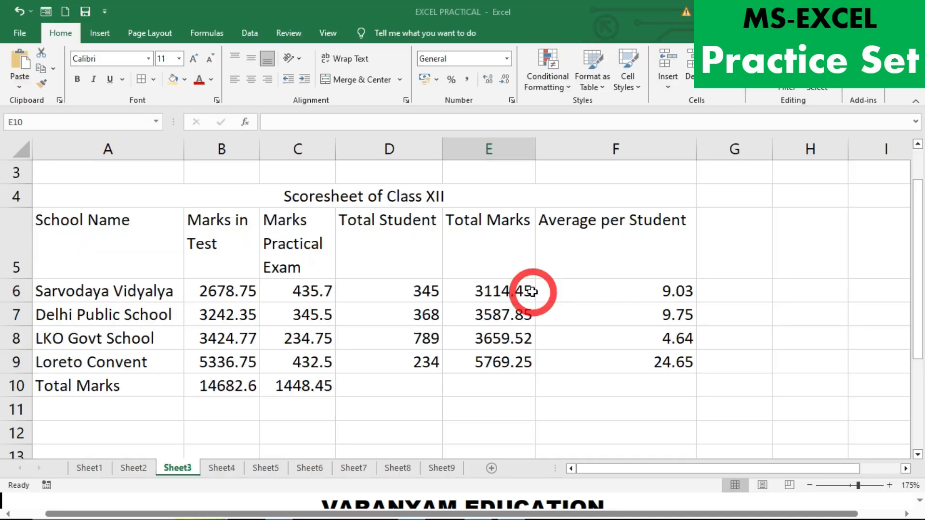
pyautogui.press('Return')
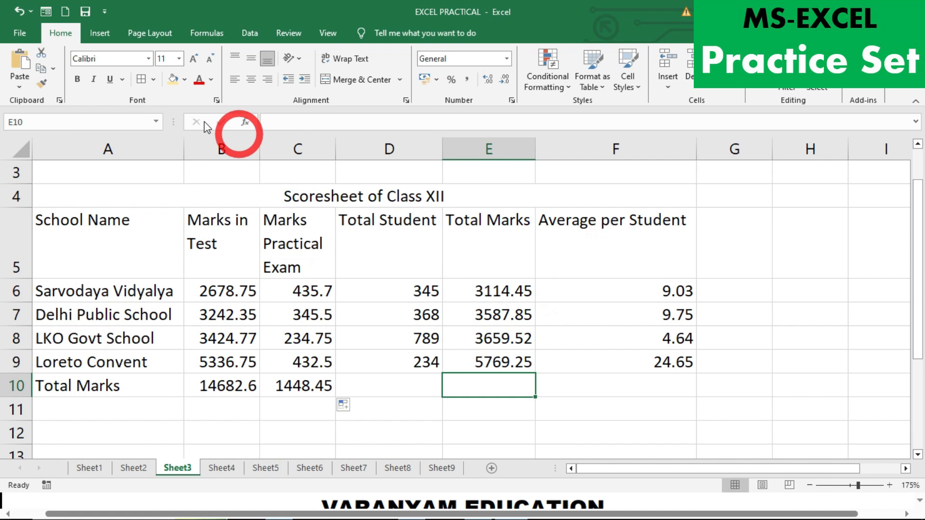
# - Set Sheet3's page margins to Normal, orientation to Landscape and paper size to A4
pyautogui.click(150, 32)
pyautogui.click(115, 63)
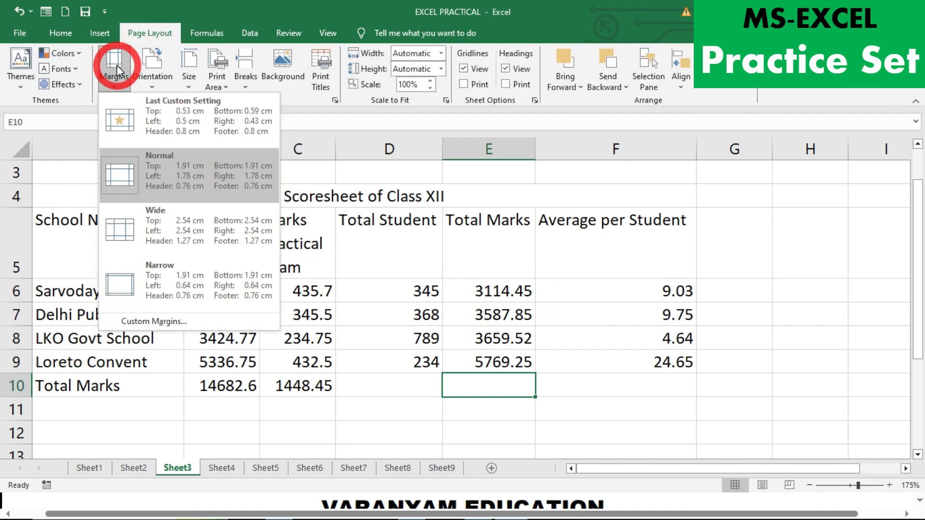
pyautogui.click(144, 171)
pyautogui.click(157, 67)
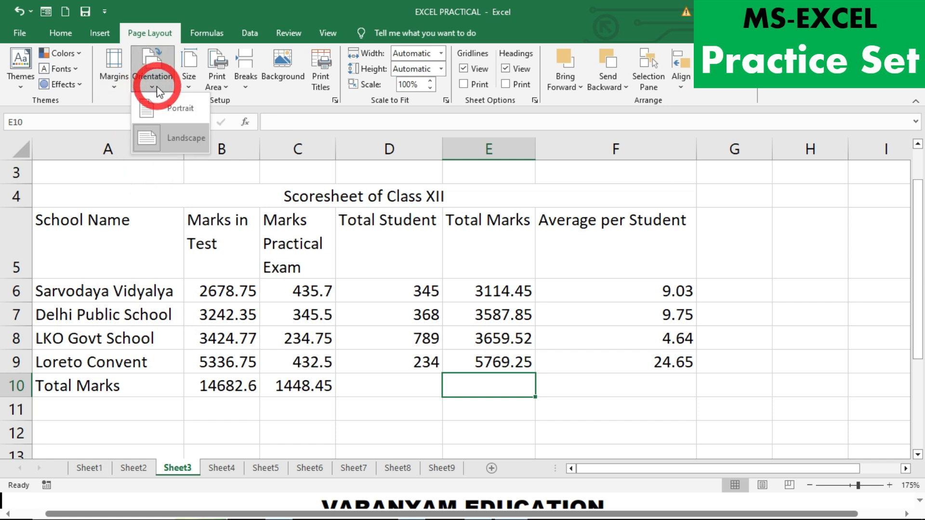
pyautogui.click(161, 141)
pyautogui.click(188, 77)
pyautogui.click(208, 130)
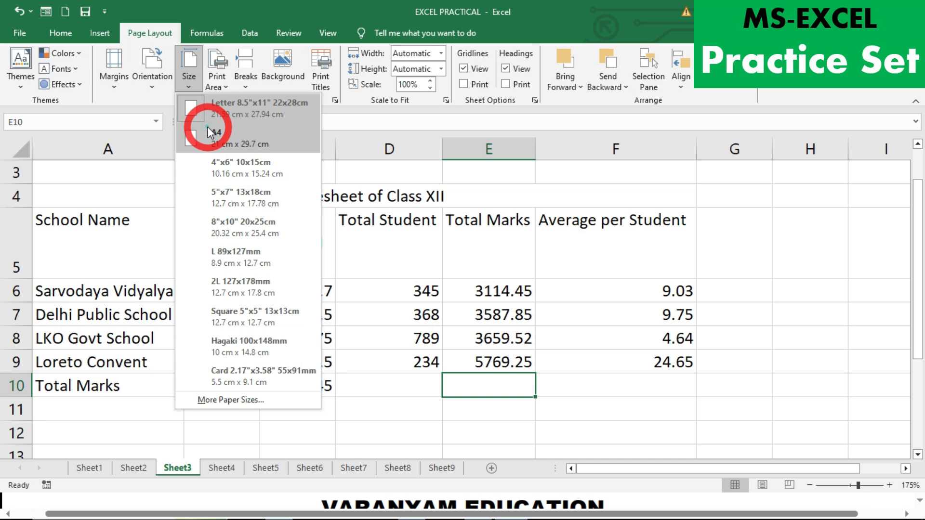
# - Switch to the practice PDF, highlight instruction 3 on font size and font name, and return to Excel
pyautogui.hotkey('alt', 'Tab')
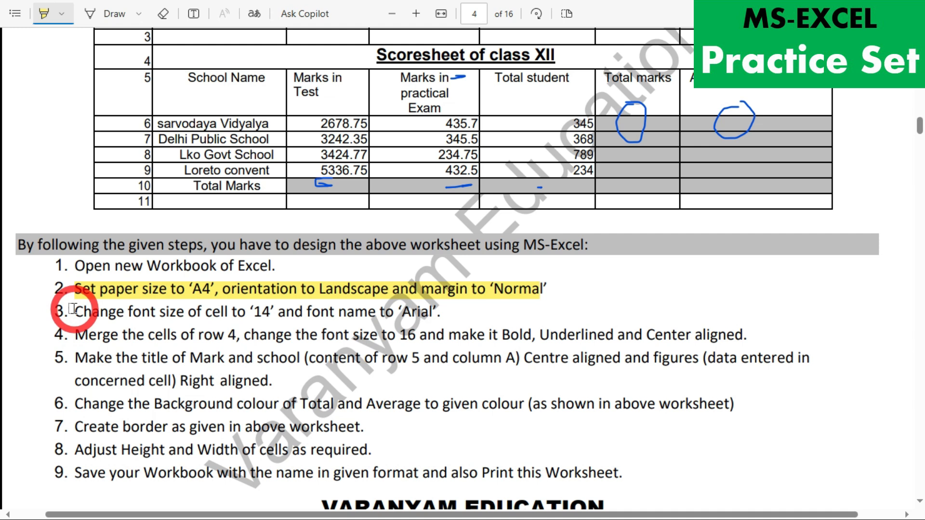
pyautogui.moveTo(73, 309); pyautogui.dragTo(407, 316)
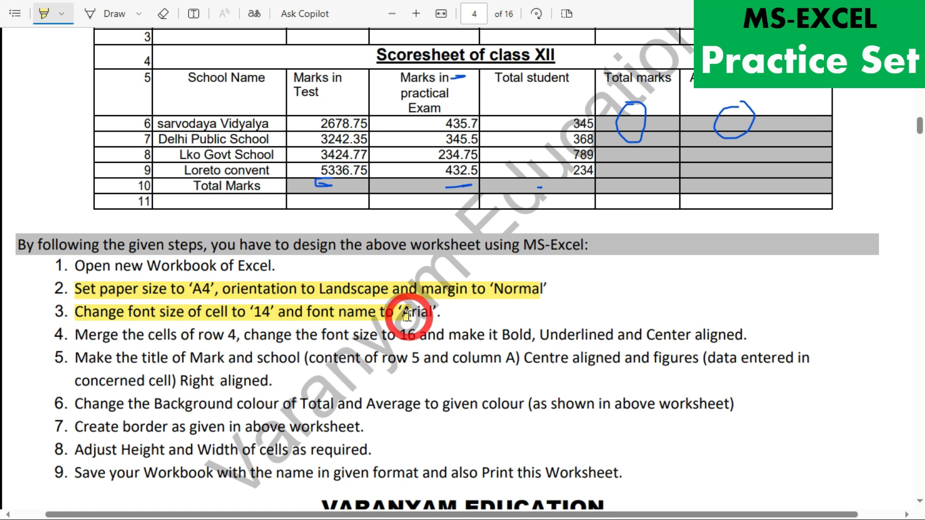
pyautogui.hotkey('alt', 'Tab')
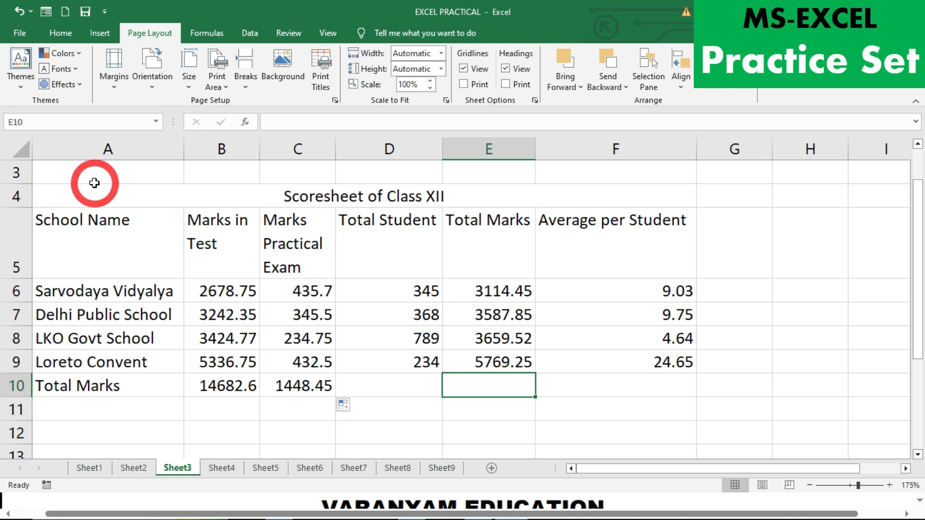
# - Format the range A1:G11 in Arial at font size 14
pyautogui.scroll(1, 90, 181)
pyautogui.moveTo(84, 177); pyautogui.dragTo(698, 407)
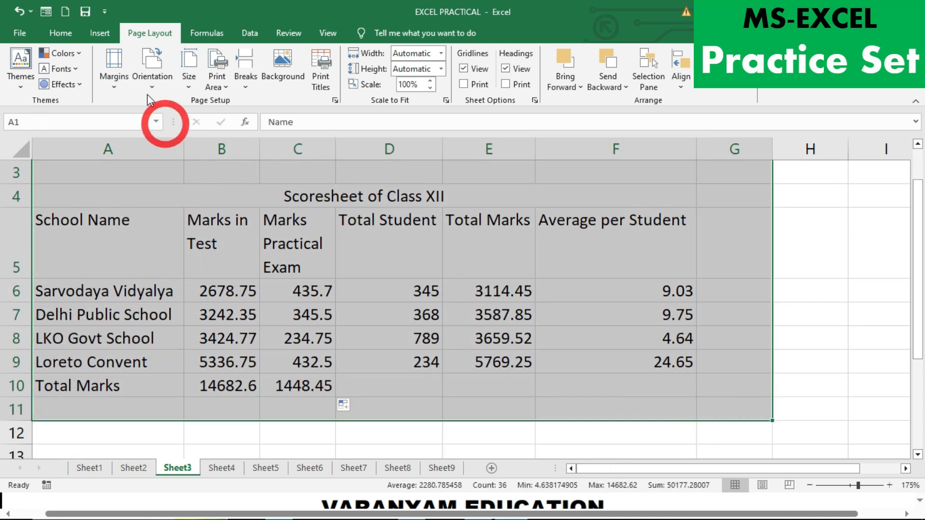
pyautogui.click(55, 34)
pyautogui.click(91, 59)
pyautogui.write('Arial')
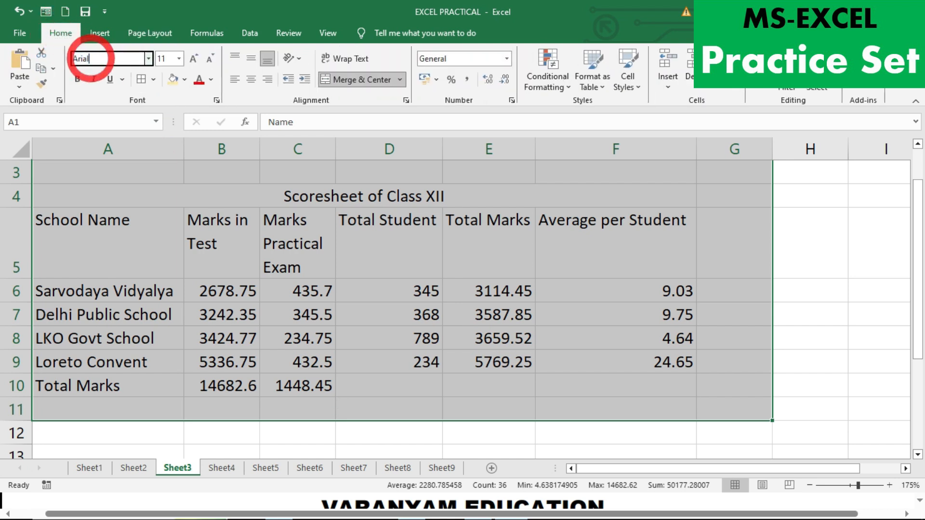
pyautogui.press('Return')
pyautogui.click(176, 58)
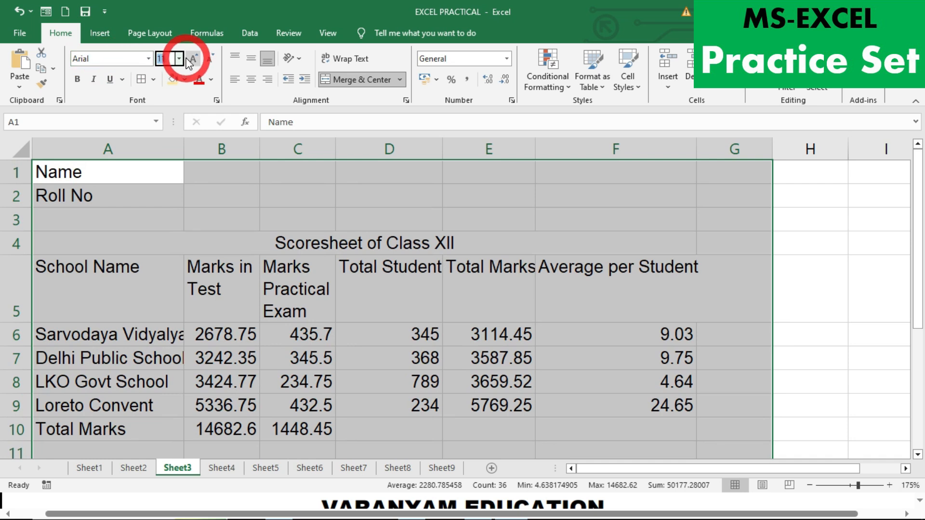
pyautogui.write('1')
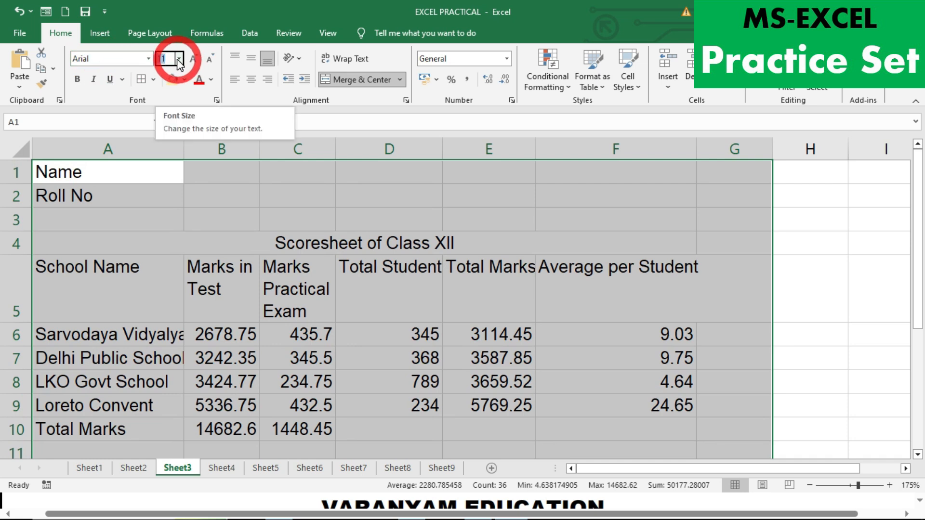
pyautogui.write('4')
pyautogui.press('Return')
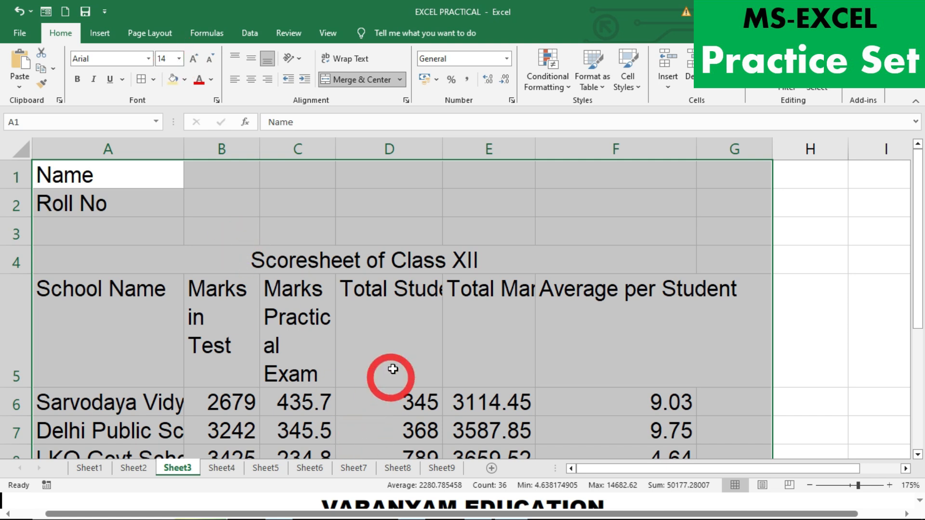
# - Undo the font name and font size changes on A1:G11, and redo both
pyautogui.click(378, 359)
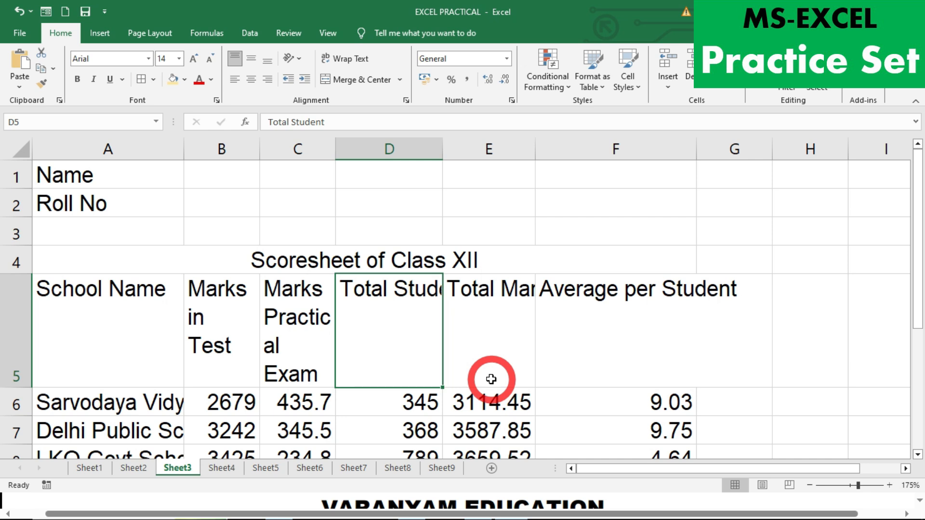
pyautogui.hotkey('ctrl', 'z')
pyautogui.hotkey('ctrl', 'z')
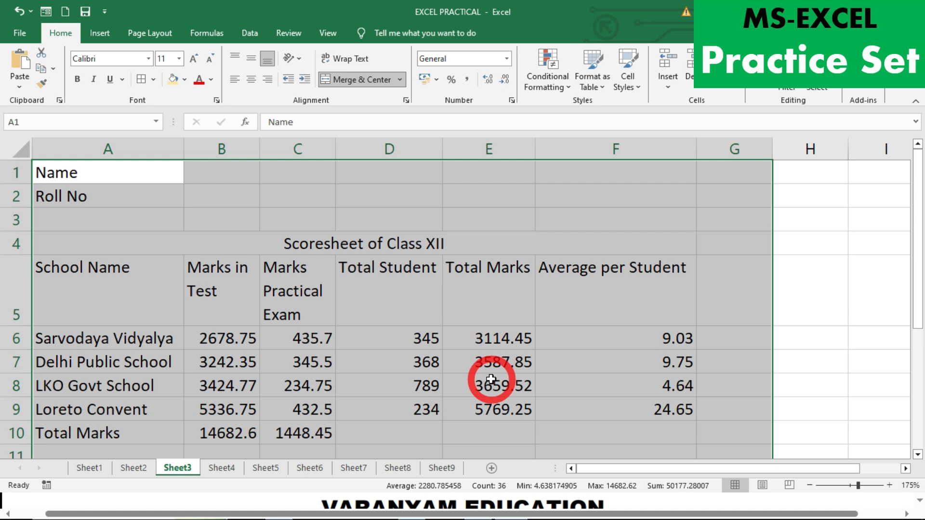
pyautogui.hotkey('ctrl', 'y')
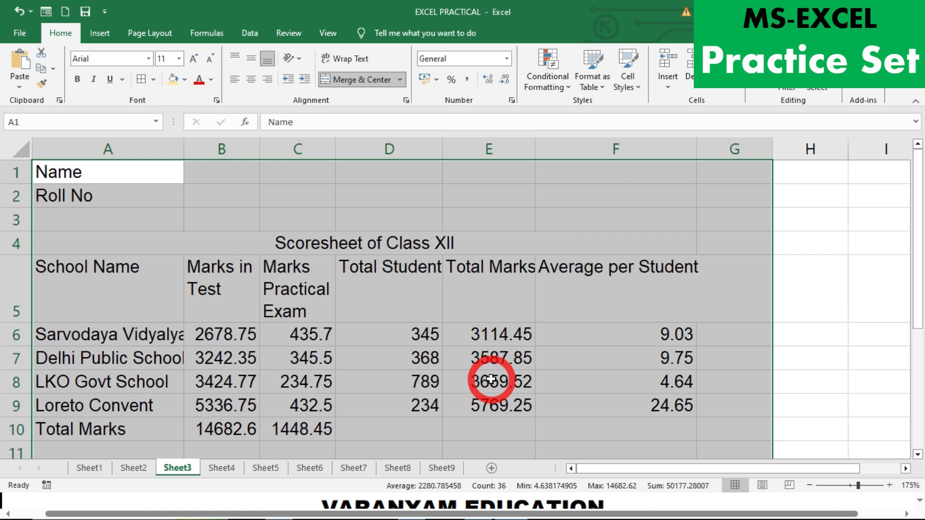
pyautogui.hotkey('ctrl', 'y')
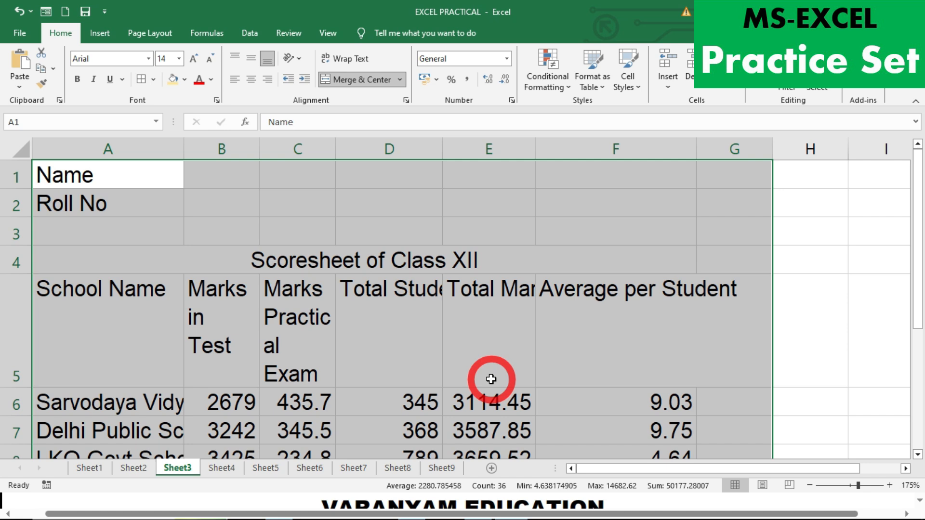
pyautogui.scroll(-3, 491, 379)
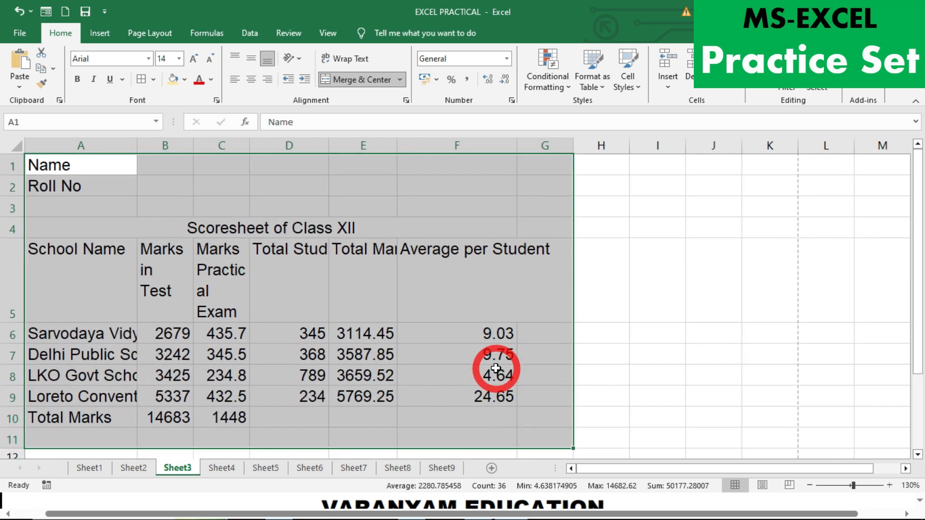
# - Switch to the practice PDF and highlight instruction 8 on adjusting the height and width of cells
pyautogui.click(621, 320)
pyautogui.click(344, 282)
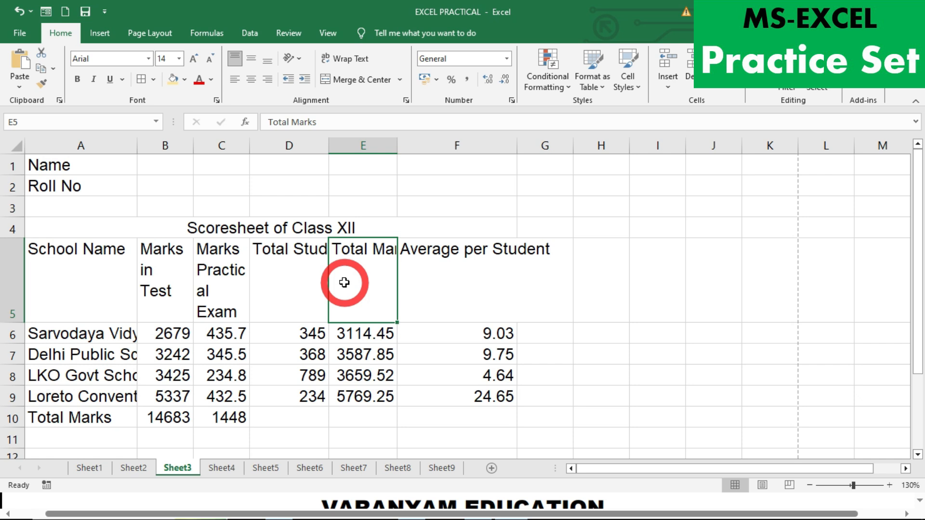
pyautogui.hotkey('alt', 'Tab')
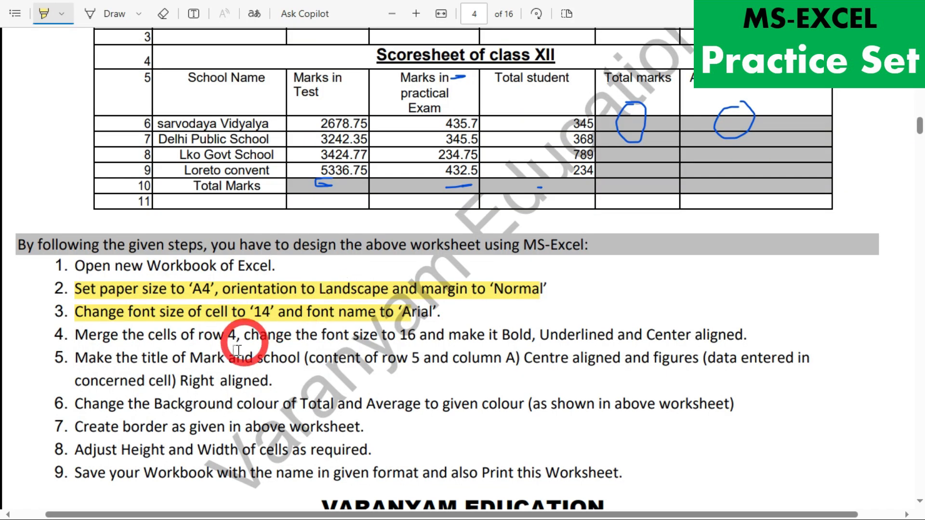
pyautogui.moveTo(72, 451); pyautogui.dragTo(369, 450)
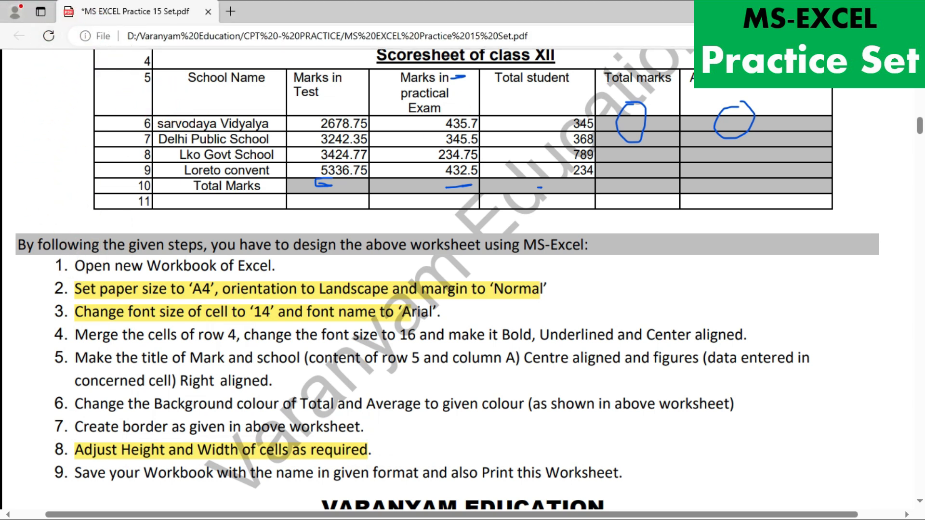
# - Return the PDF to full-screen view and highlight instruction 4 on merging and formatting row 4
pyautogui.click(890, 36)
pyautogui.click(201, 296)
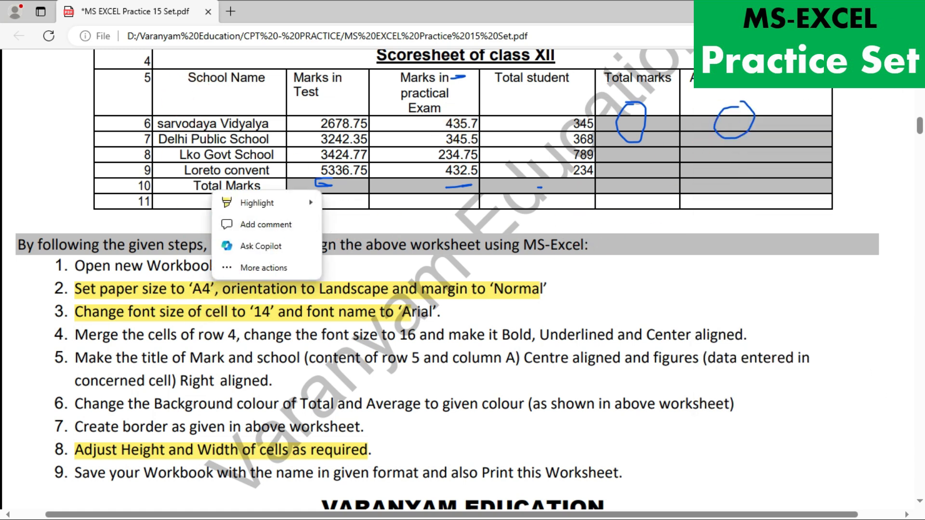
pyautogui.press('F11')
pyautogui.click(889, 36)
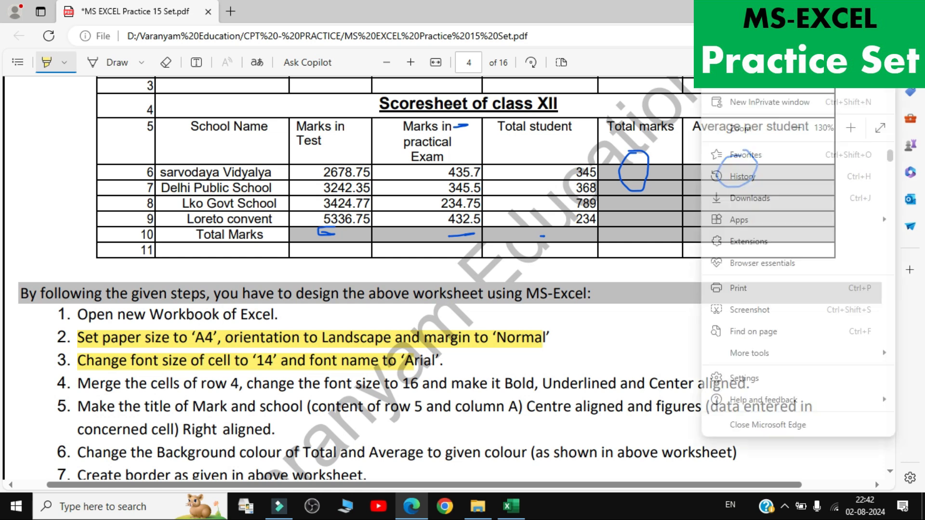
pyautogui.click(872, 135)
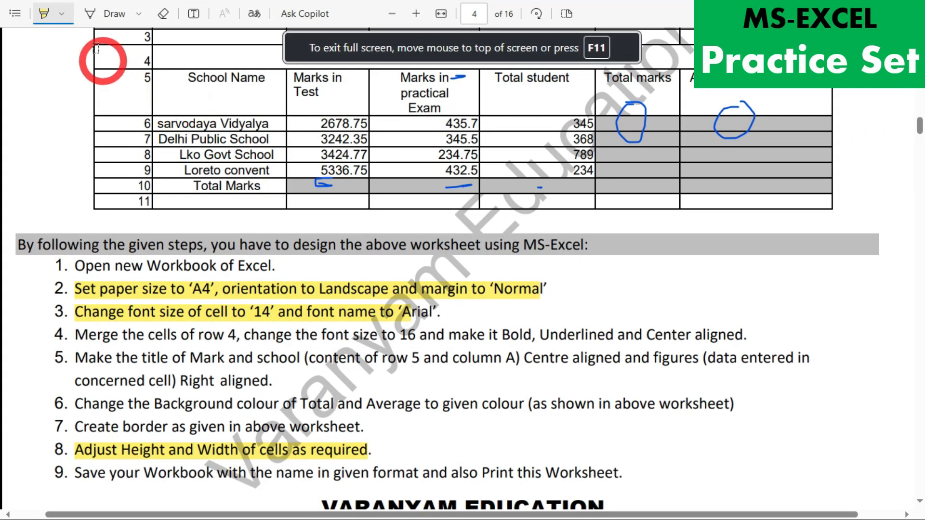
pyautogui.moveTo(87, 336)
pyautogui.mouseDown()
pyautogui.moveTo(74, 335)
pyautogui.moveTo(736, 336)
pyautogui.mouseUp()
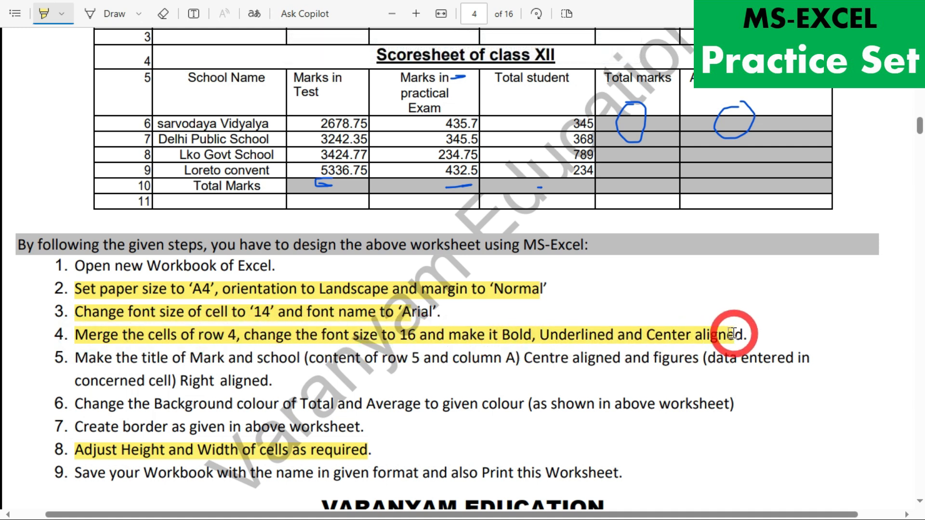
# - Back in Excel, format the merged title "Scoresheet of Class XII" in row 4 at font size 16, bold and underlined
pyautogui.click(255, 229)
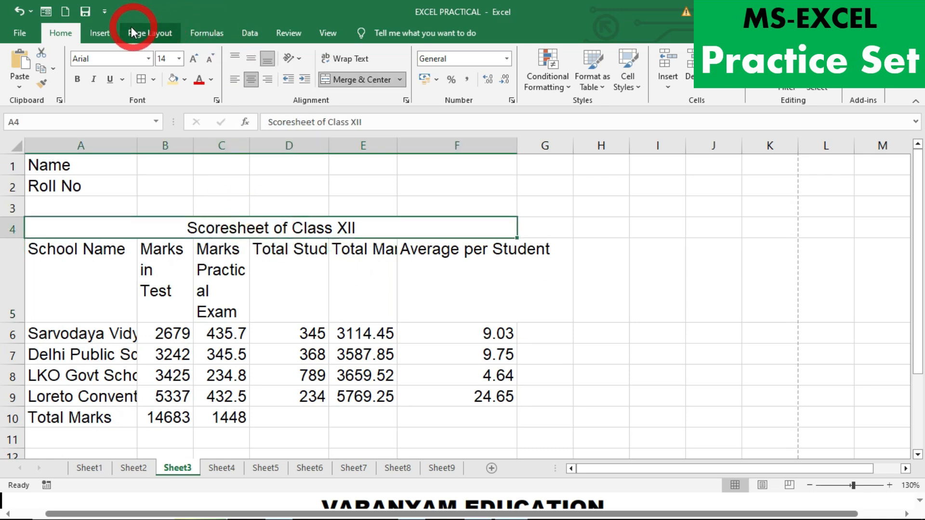
pyautogui.click(195, 58)
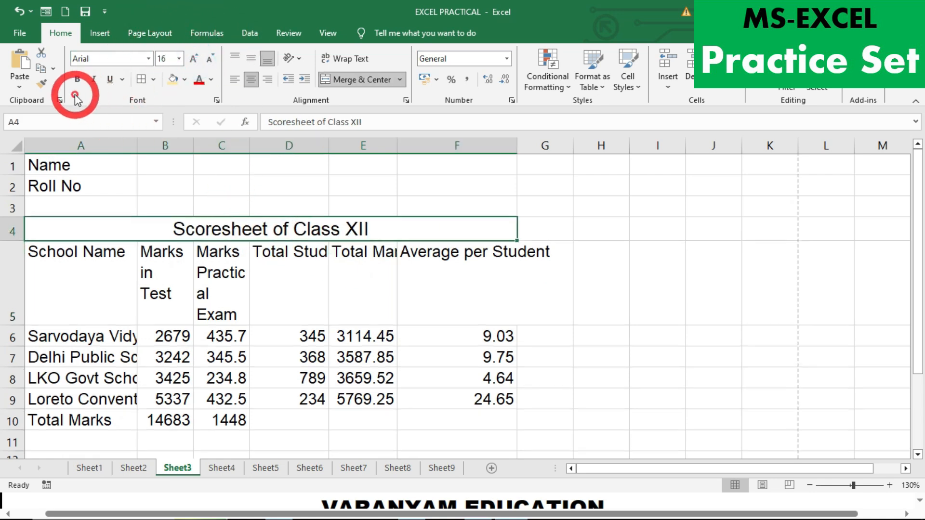
pyautogui.click(76, 80)
pyautogui.click(112, 79)
pyautogui.click(188, 339)
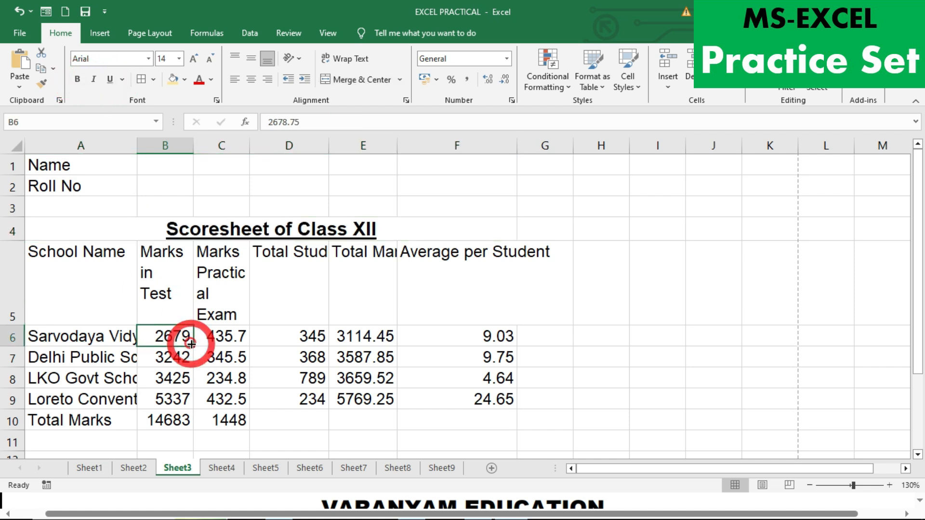
# - Switch to the practice PDF, highlight instruction 5 on centre and right alignment, and return to Excel
pyautogui.hotkey('alt', 'Tab')
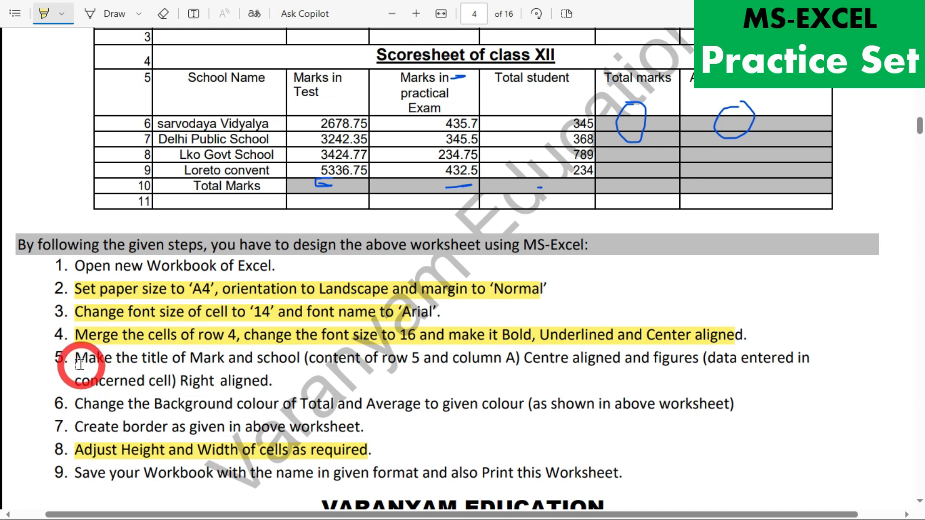
pyautogui.moveTo(79, 365); pyautogui.dragTo(734, 361)
pyautogui.hotkey('alt', 'Tab')
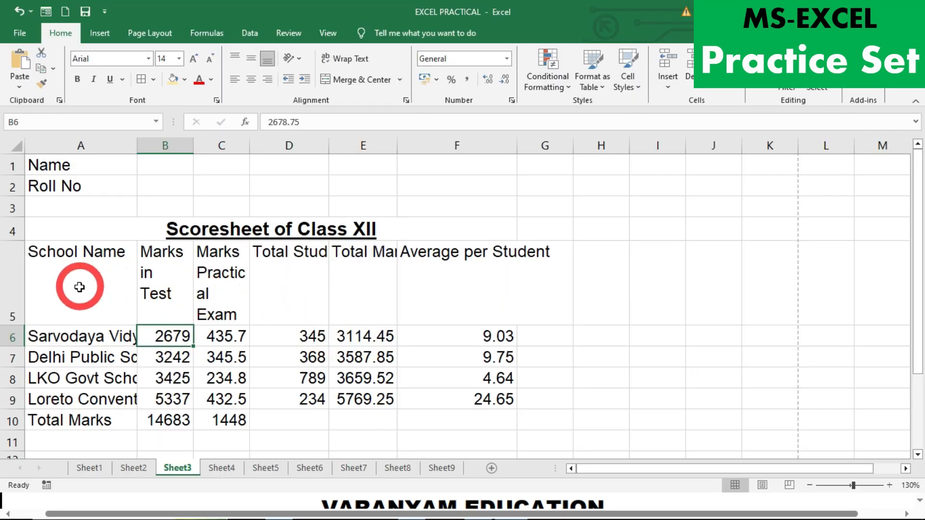
# - Center-align the headings in A5:G5 and the names in A6:A10, and right-align the figures in B6:G10
pyautogui.moveTo(66, 287); pyautogui.dragTo(541, 297)
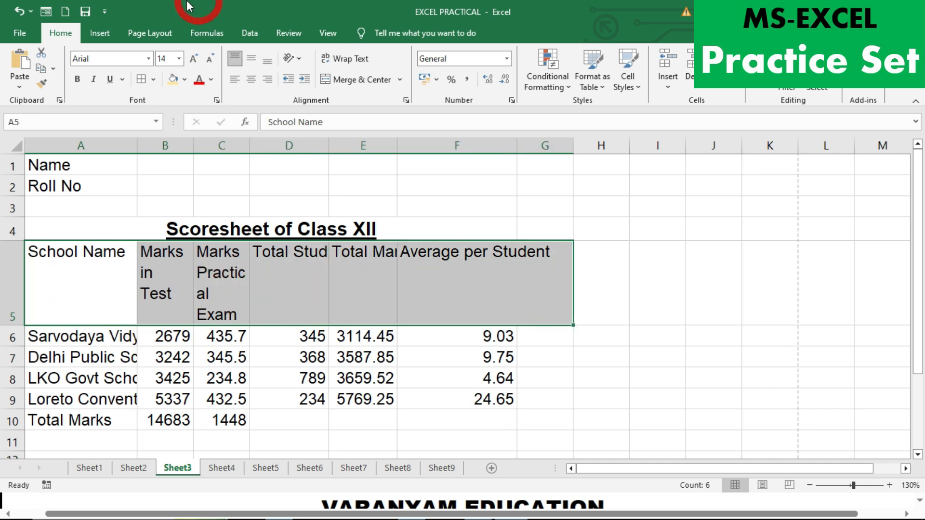
pyautogui.click(253, 80)
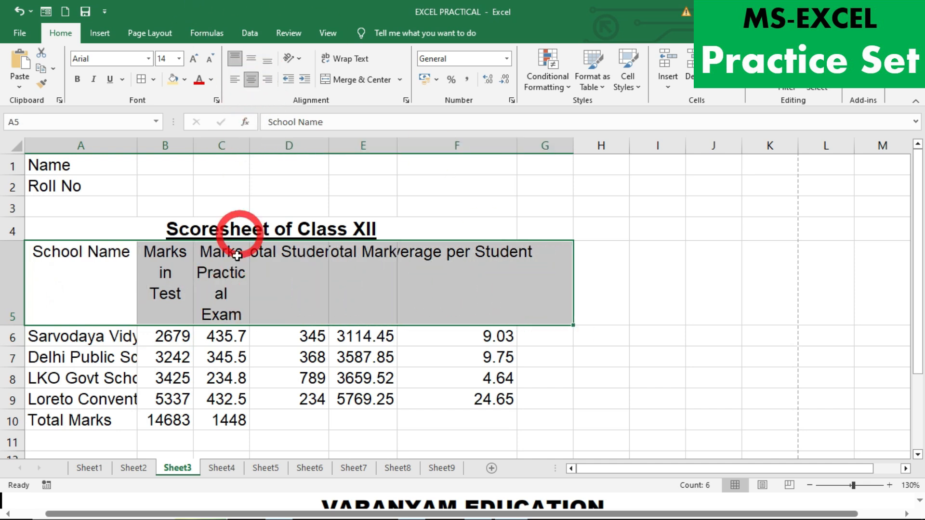
pyautogui.moveTo(76, 334); pyautogui.dragTo(76, 417)
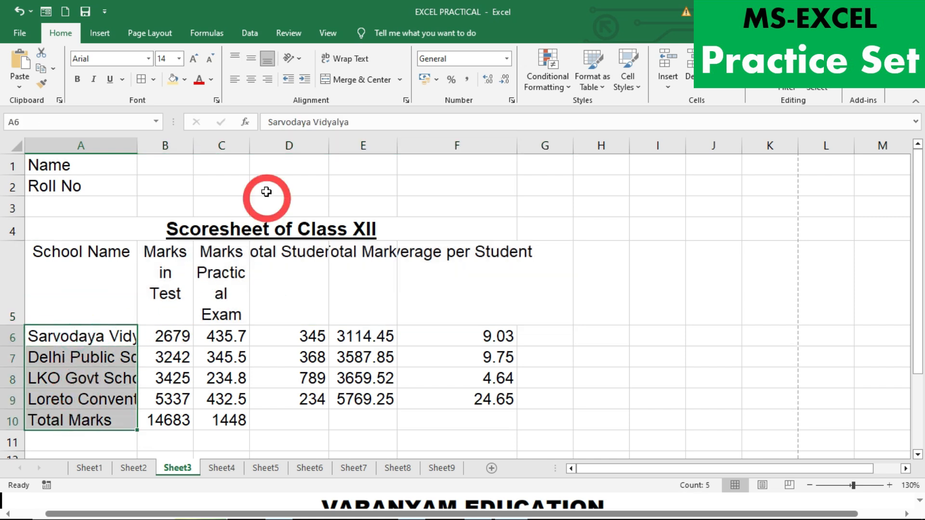
pyautogui.click(251, 80)
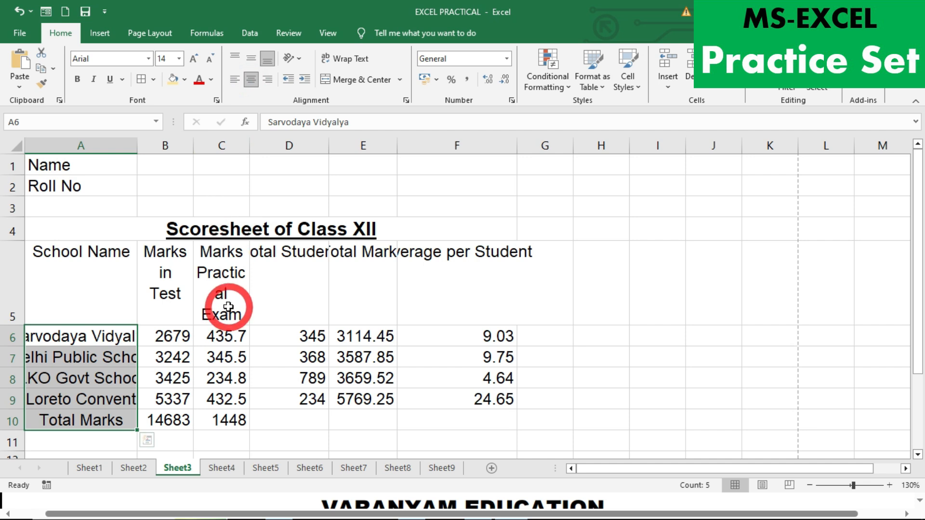
pyautogui.moveTo(176, 340); pyautogui.dragTo(530, 427)
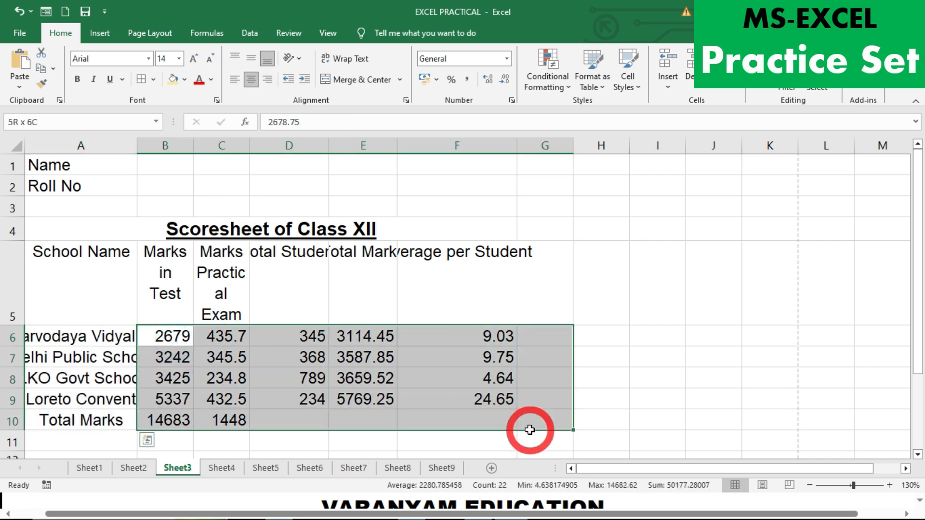
pyautogui.click(267, 81)
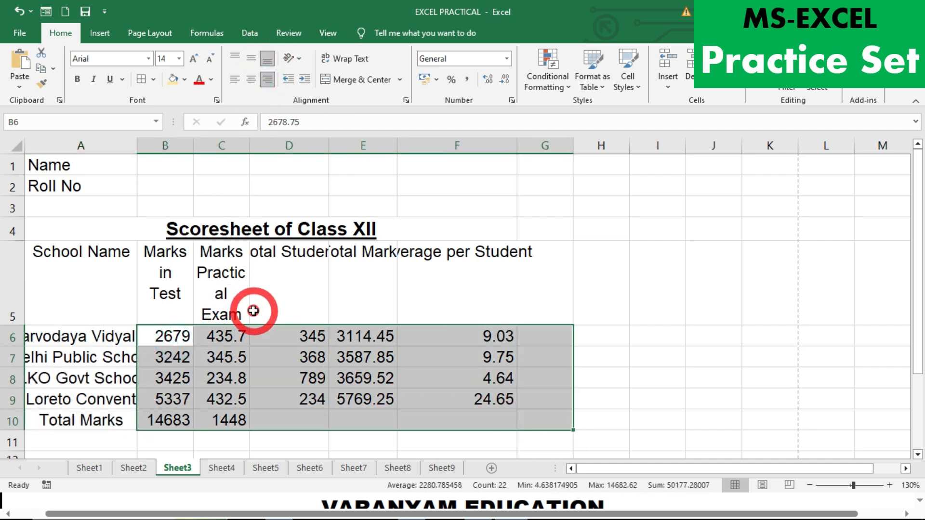
# - Highlight the PDF's instruction 6 on background colour, check which cells its sample table shades, and return to Excel
pyautogui.hotkey('alt', 'Tab')
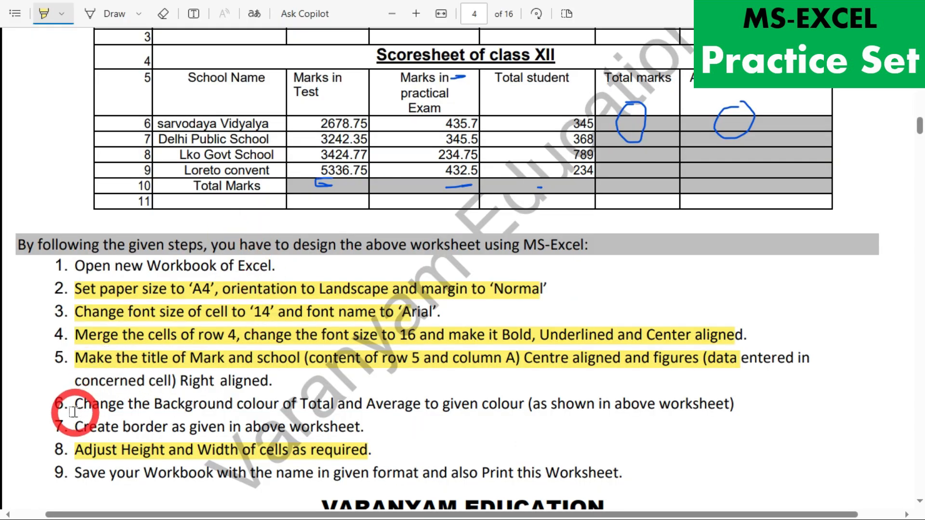
pyautogui.moveTo(73, 404)
pyautogui.mouseDown()
pyautogui.moveTo(438, 396)
pyautogui.moveTo(592, 404)
pyautogui.moveTo(513, 411)
pyautogui.mouseUp()
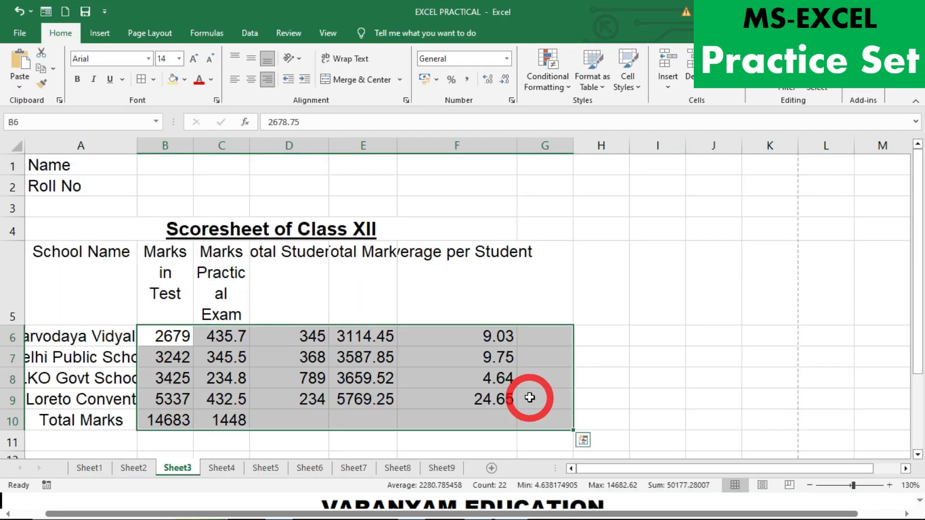
pyautogui.click(511, 398)
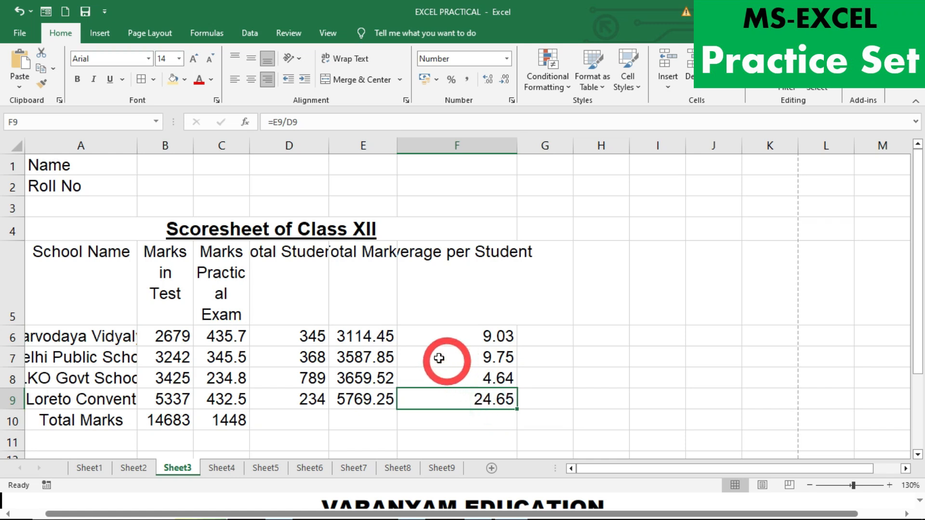
pyautogui.hotkey('alt', 'Tab')
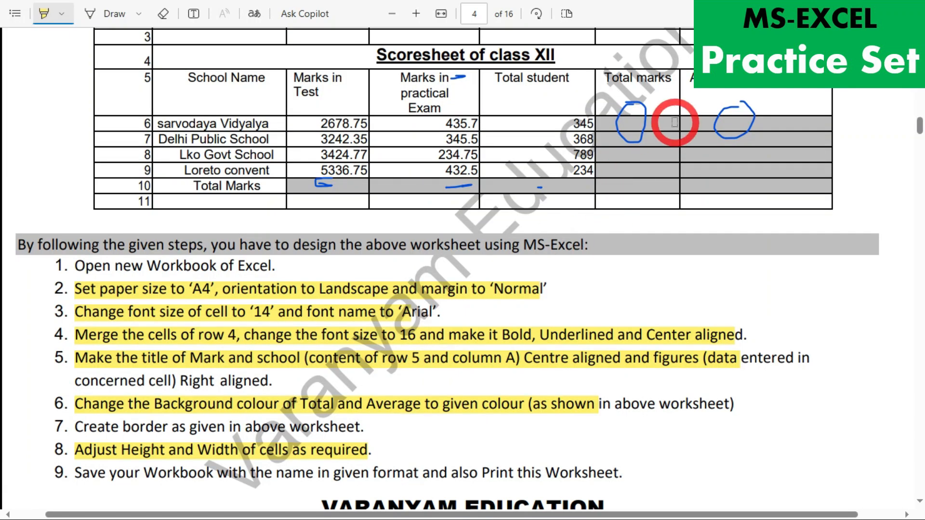
pyautogui.hotkey('alt', 'Tab')
# - Fill the total and average cells E6:F10 and B10:D10 with grey
pyautogui.moveTo(369, 335); pyautogui.dragTo(457, 417)
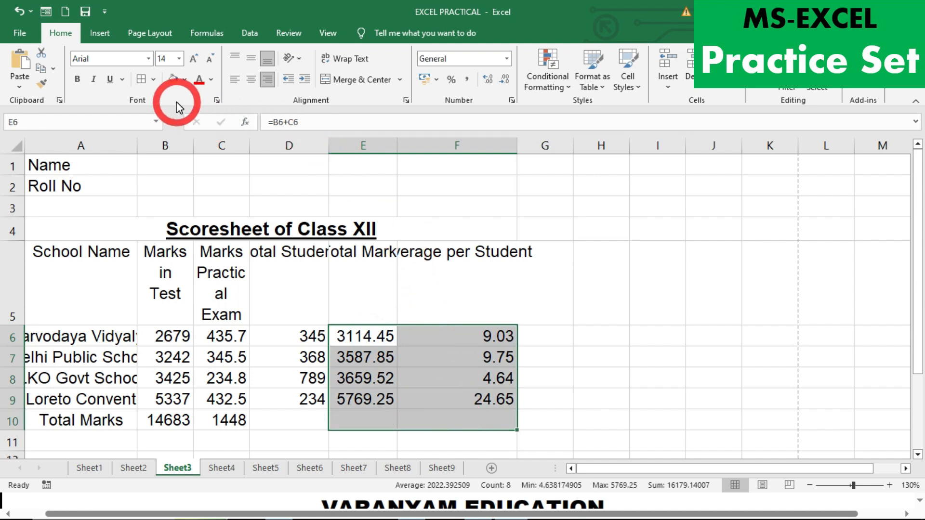
pyautogui.click(183, 81)
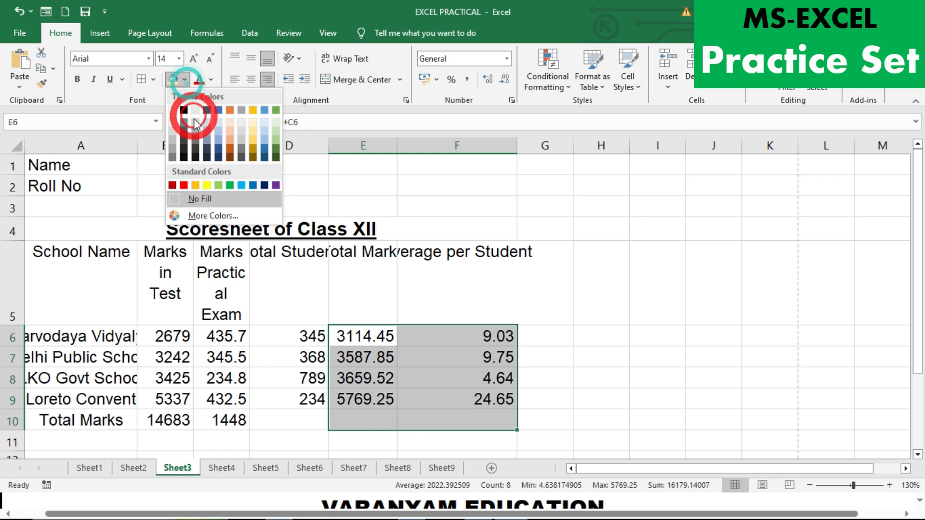
pyautogui.click(173, 138)
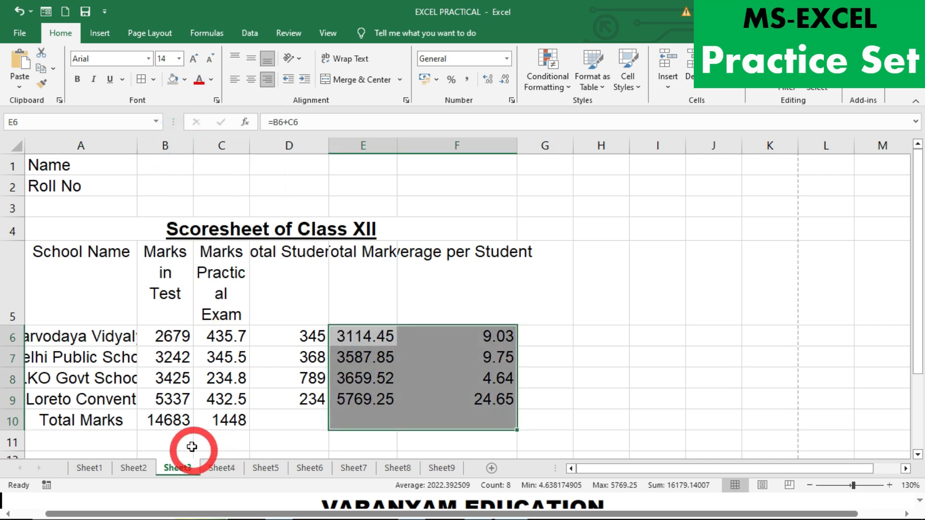
pyautogui.moveTo(168, 427); pyautogui.dragTo(271, 417)
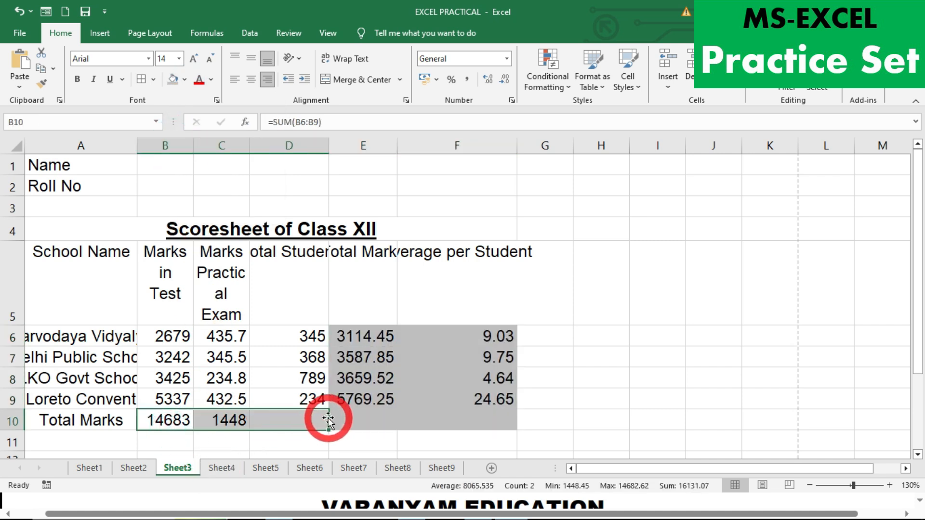
pyautogui.click(171, 78)
pyautogui.click(571, 355)
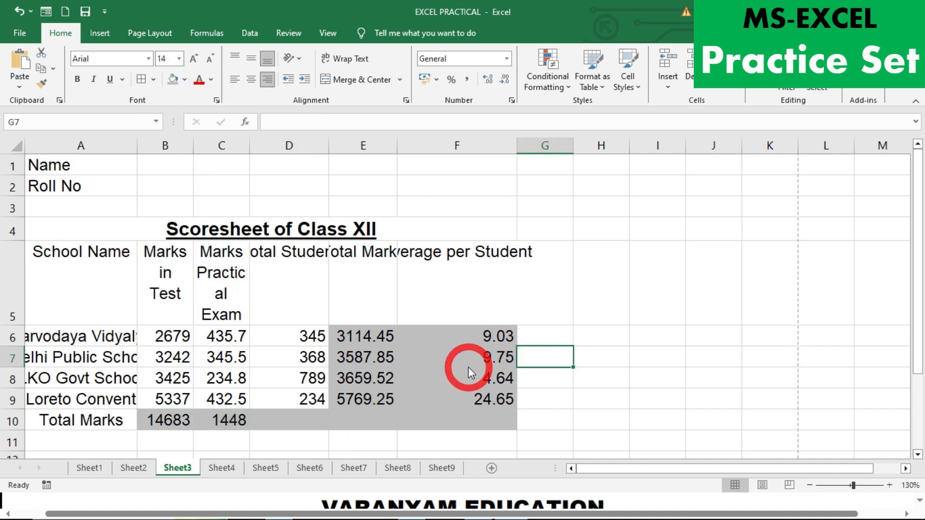
# - Switch to the practice PDF, highlight instruction 7 on creating the border, and return to Excel
pyautogui.hotkey('alt', 'Tab')
pyautogui.moveTo(75, 427); pyautogui.dragTo(336, 430)
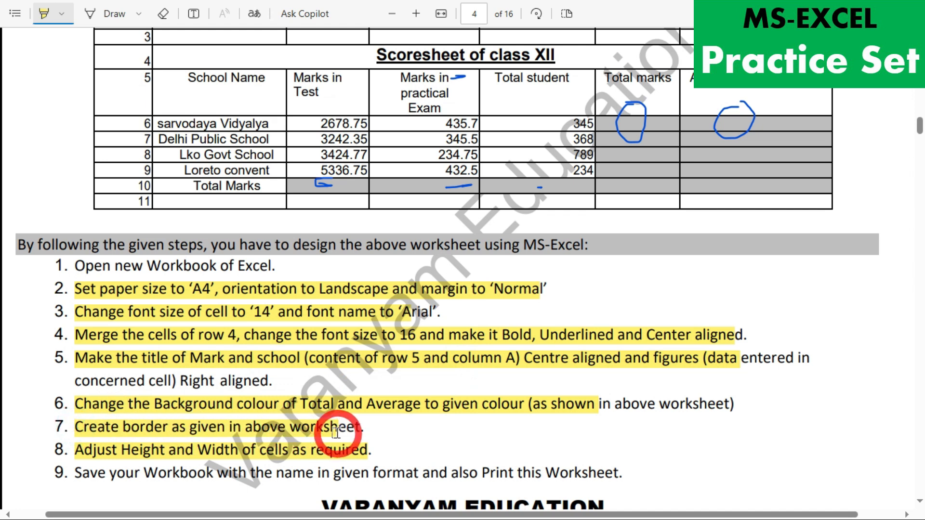
pyautogui.hotkey('alt', 'Tab')
# - Apply all borders to the range A1:G11
pyautogui.moveTo(124, 171); pyautogui.dragTo(524, 439)
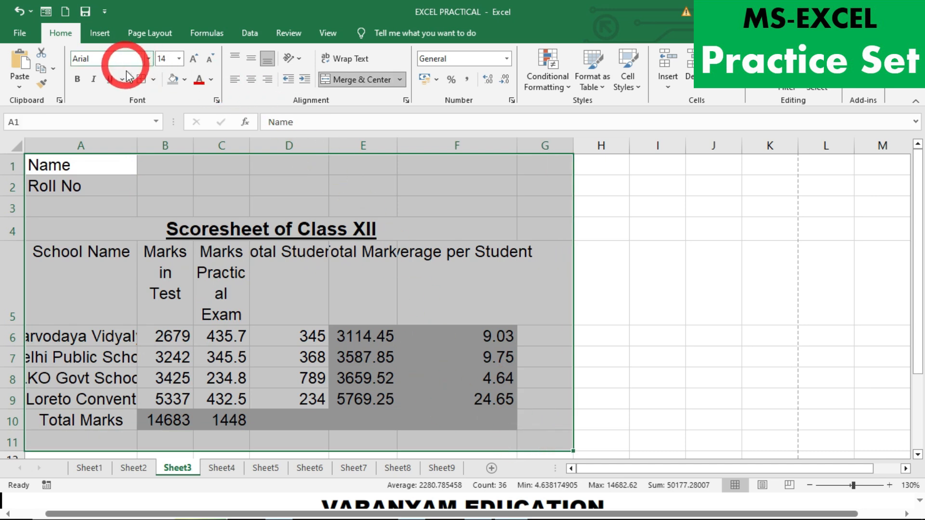
pyautogui.click(141, 80)
pyautogui.click(646, 310)
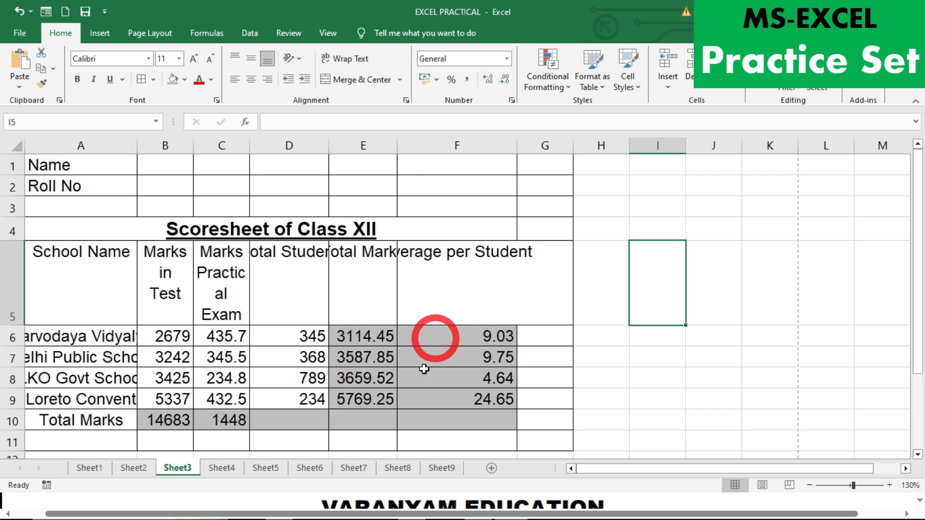
# - Check the practice PDF's instruction 8 on cell height and width, and widen columns A, B and C in Excel to fit their contents
pyautogui.hotkey('alt', 'Tab')
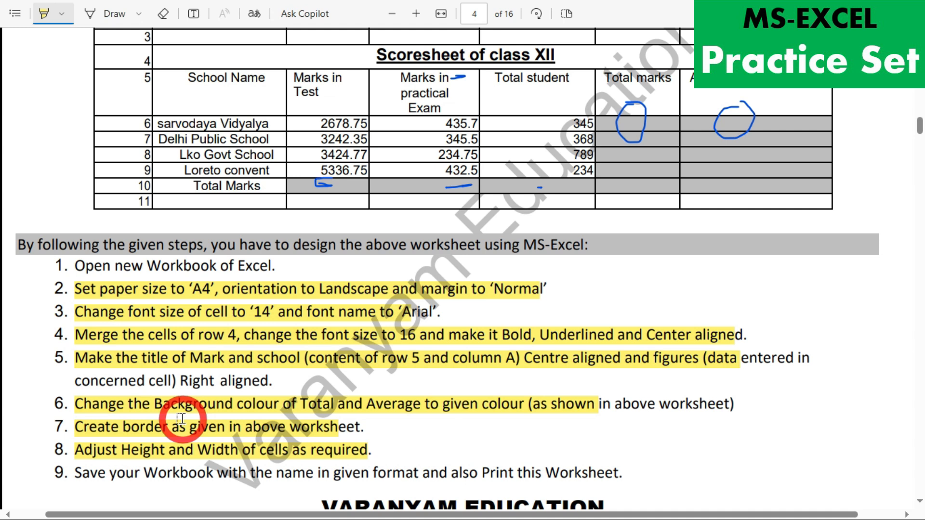
pyautogui.hotkey('alt', 'Tab')
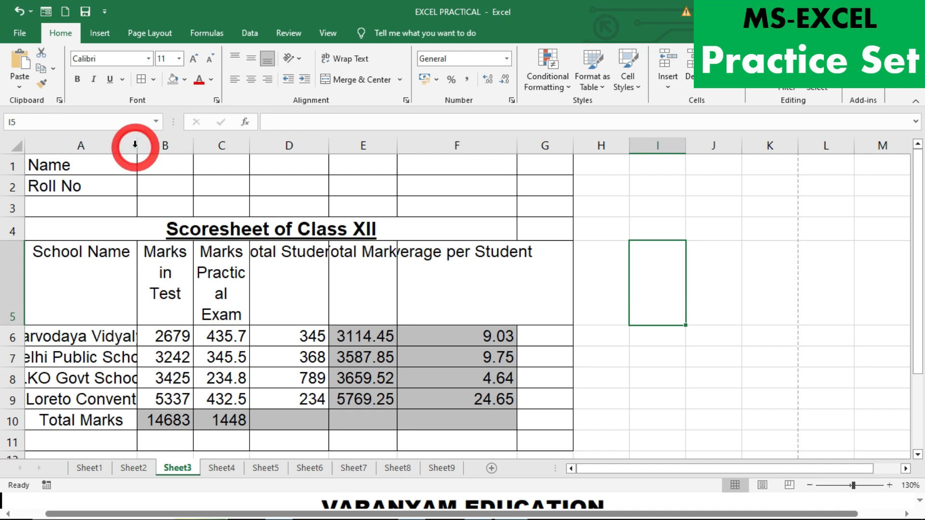
pyautogui.doubleClick(135, 144)
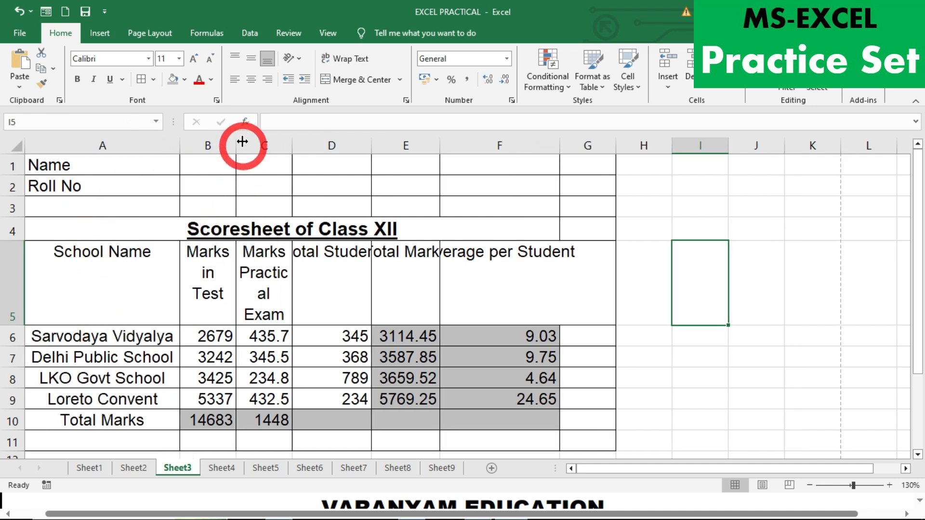
pyautogui.moveTo(236, 145); pyautogui.dragTo(271, 145)
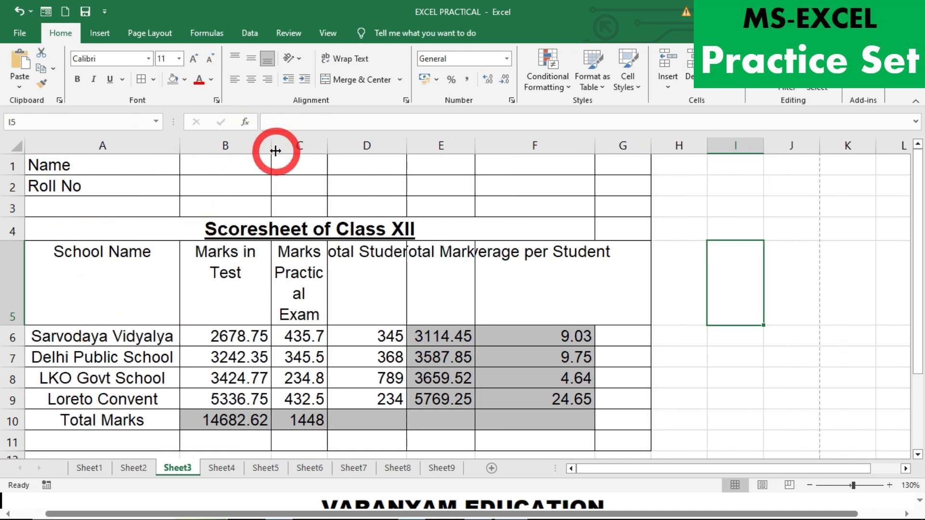
pyautogui.click(289, 250)
pyautogui.moveTo(327, 144); pyautogui.dragTo(359, 157)
# - Widen columns D, E and F so the headings Total Student, Total Marks and Average per Student fit on one line
pyautogui.click(428, 262)
pyautogui.moveTo(436, 146); pyautogui.dragTo(464, 146)
pyautogui.click(516, 258)
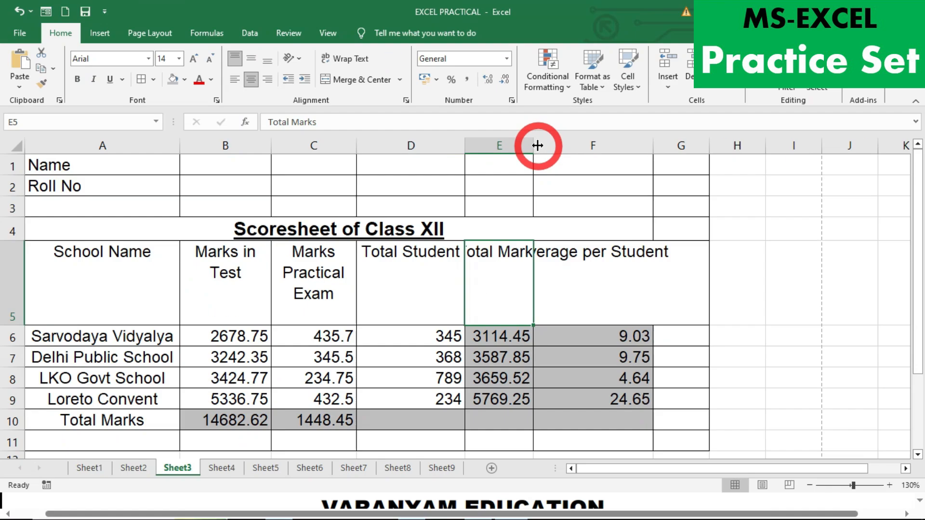
pyautogui.doubleClick(538, 145)
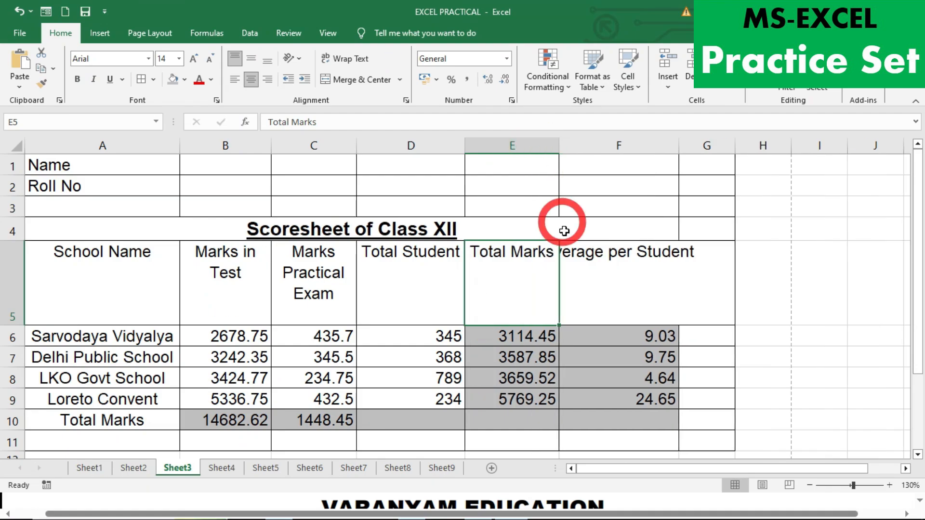
pyautogui.click(602, 291)
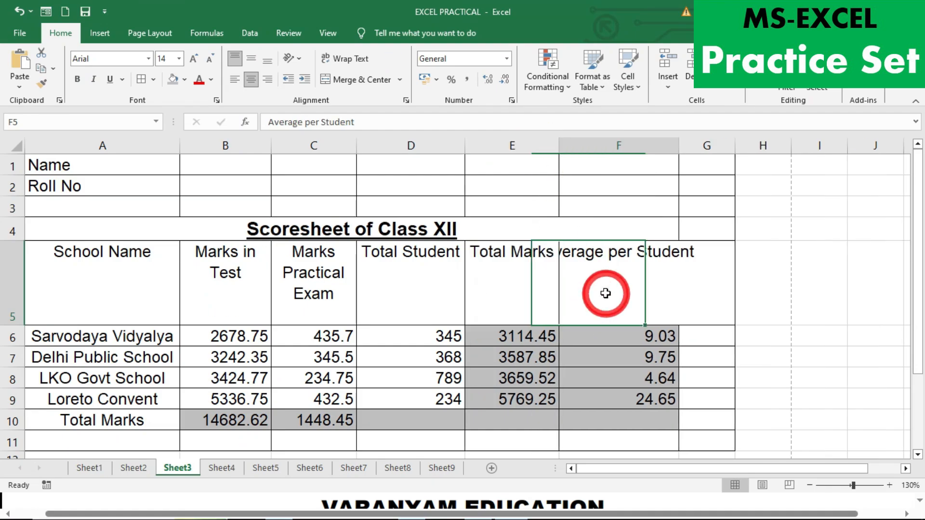
pyautogui.doubleClick(678, 141)
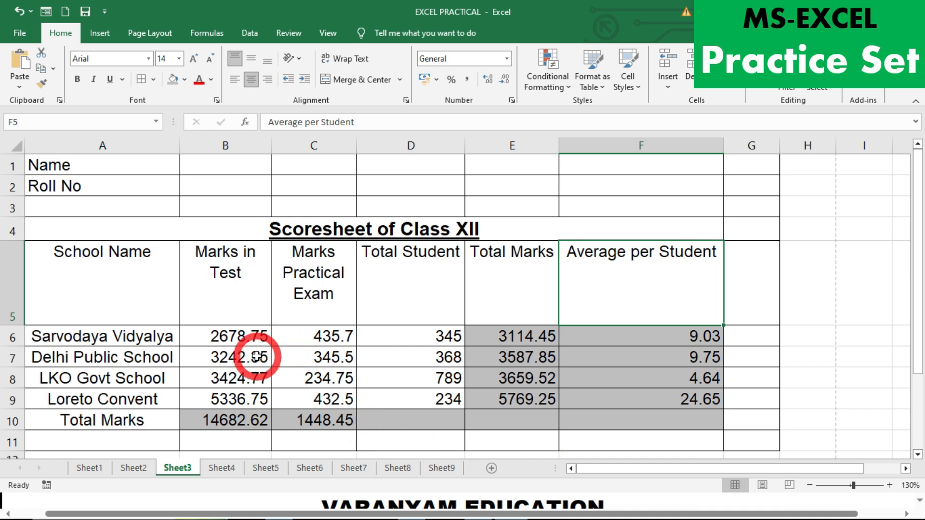
# - Switch to the practice PDF and look through the following tasks, the Student Result sheet of Question 4 and the Net Salary sheet
pyautogui.hotkey('alt', 'Tab')
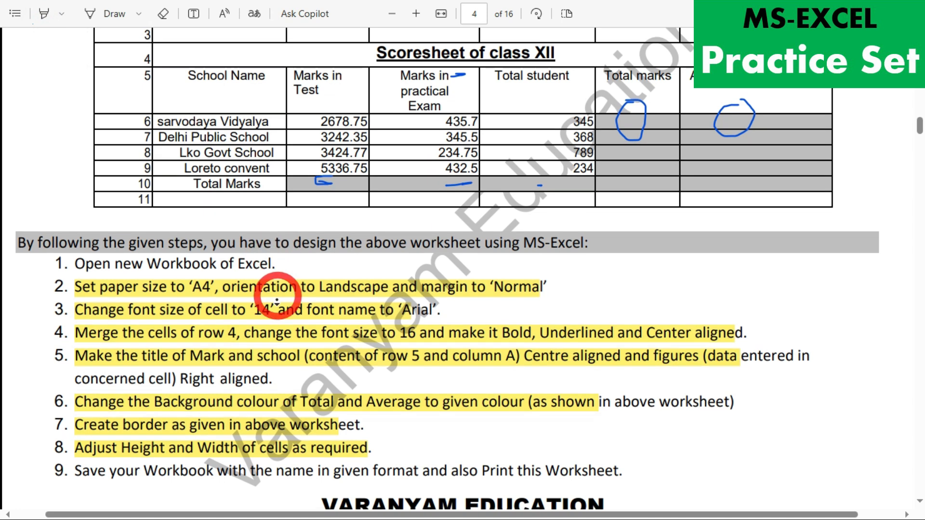
pyautogui.scroll(-10, 270, 277)
pyautogui.scroll(-4, 280, 311)
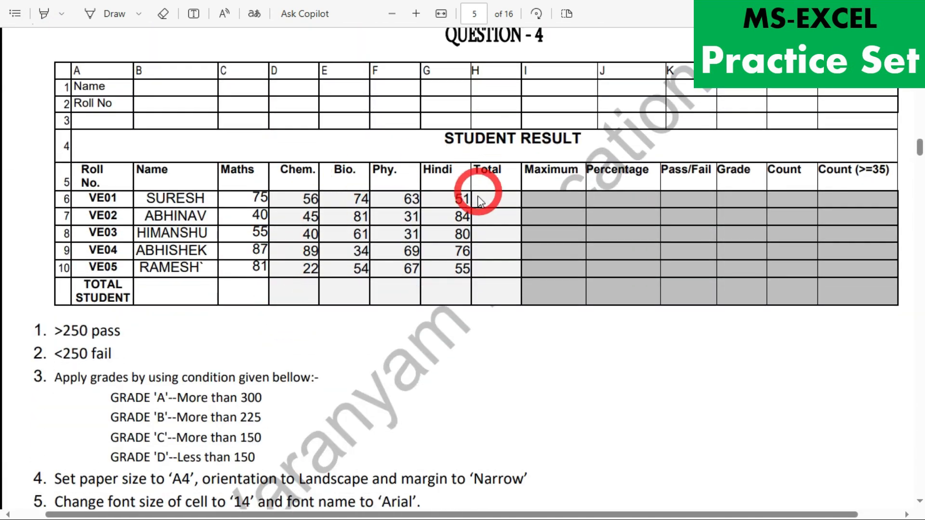
pyautogui.scroll(-10, 479, 197)
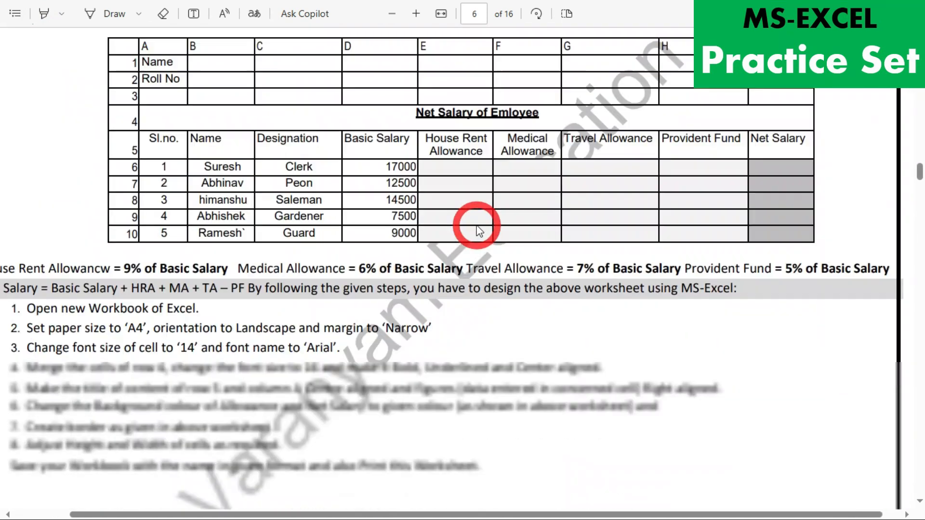